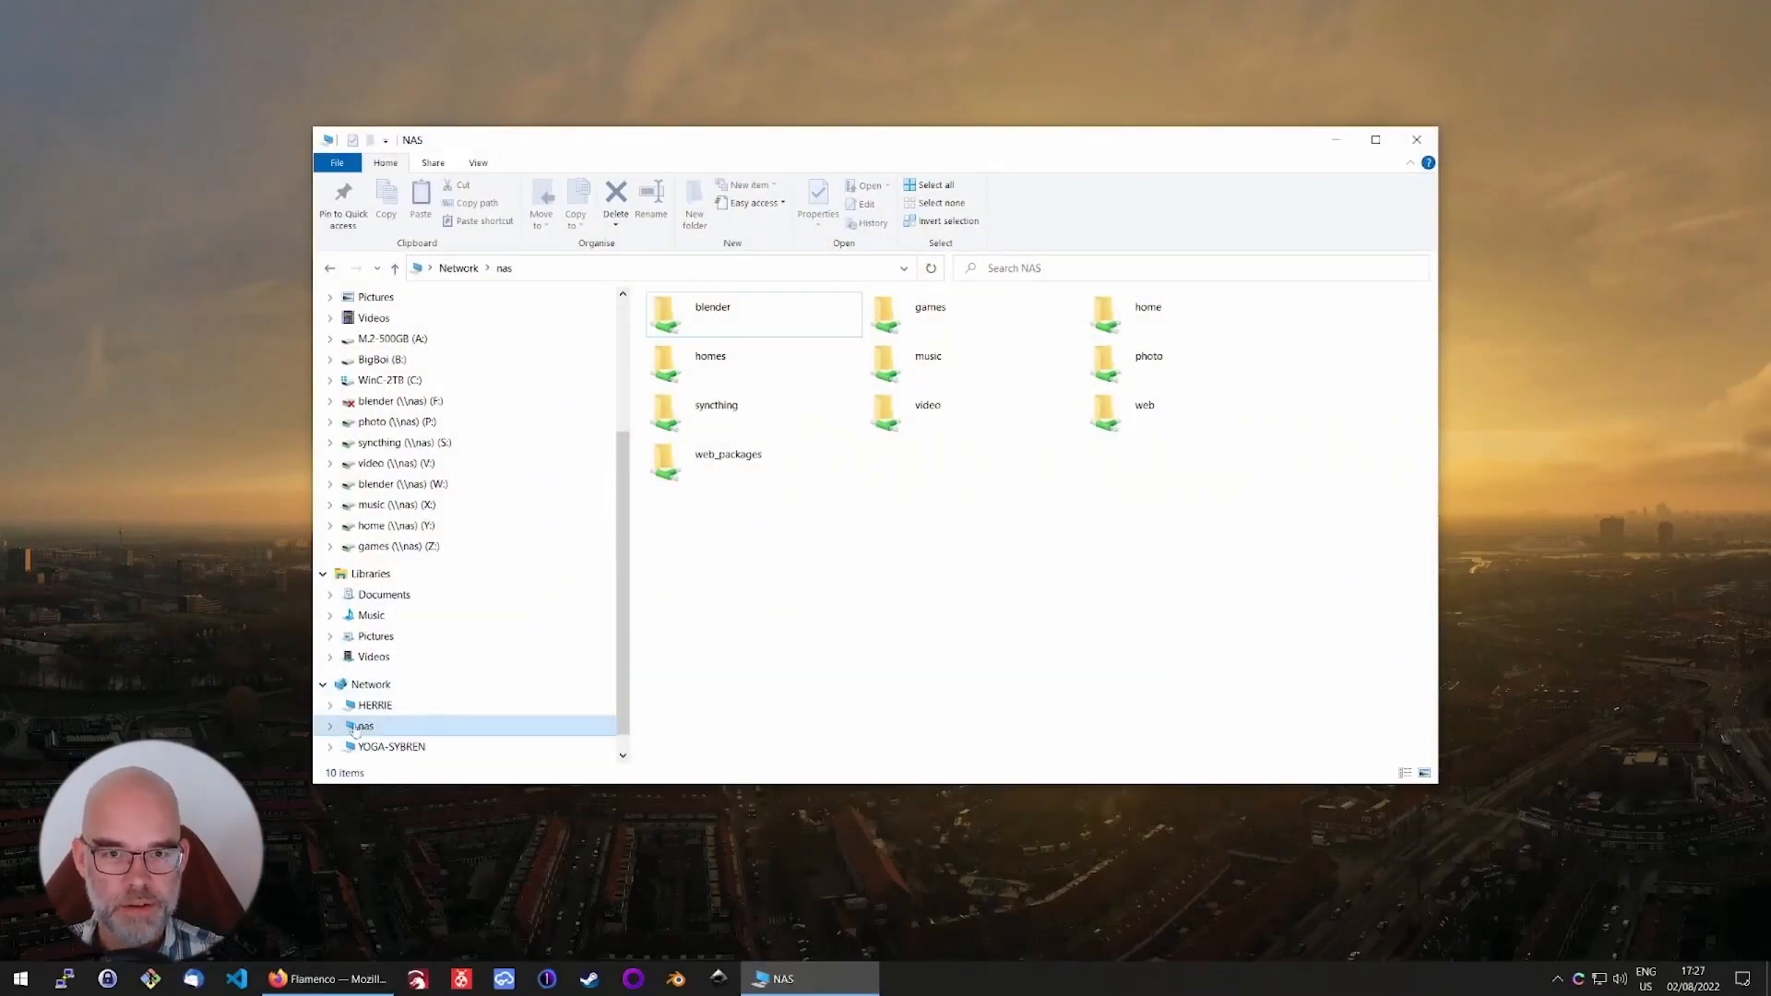
Map the blender share on the NAS to network drive F:, and close the NAS folder window
click(759, 317)
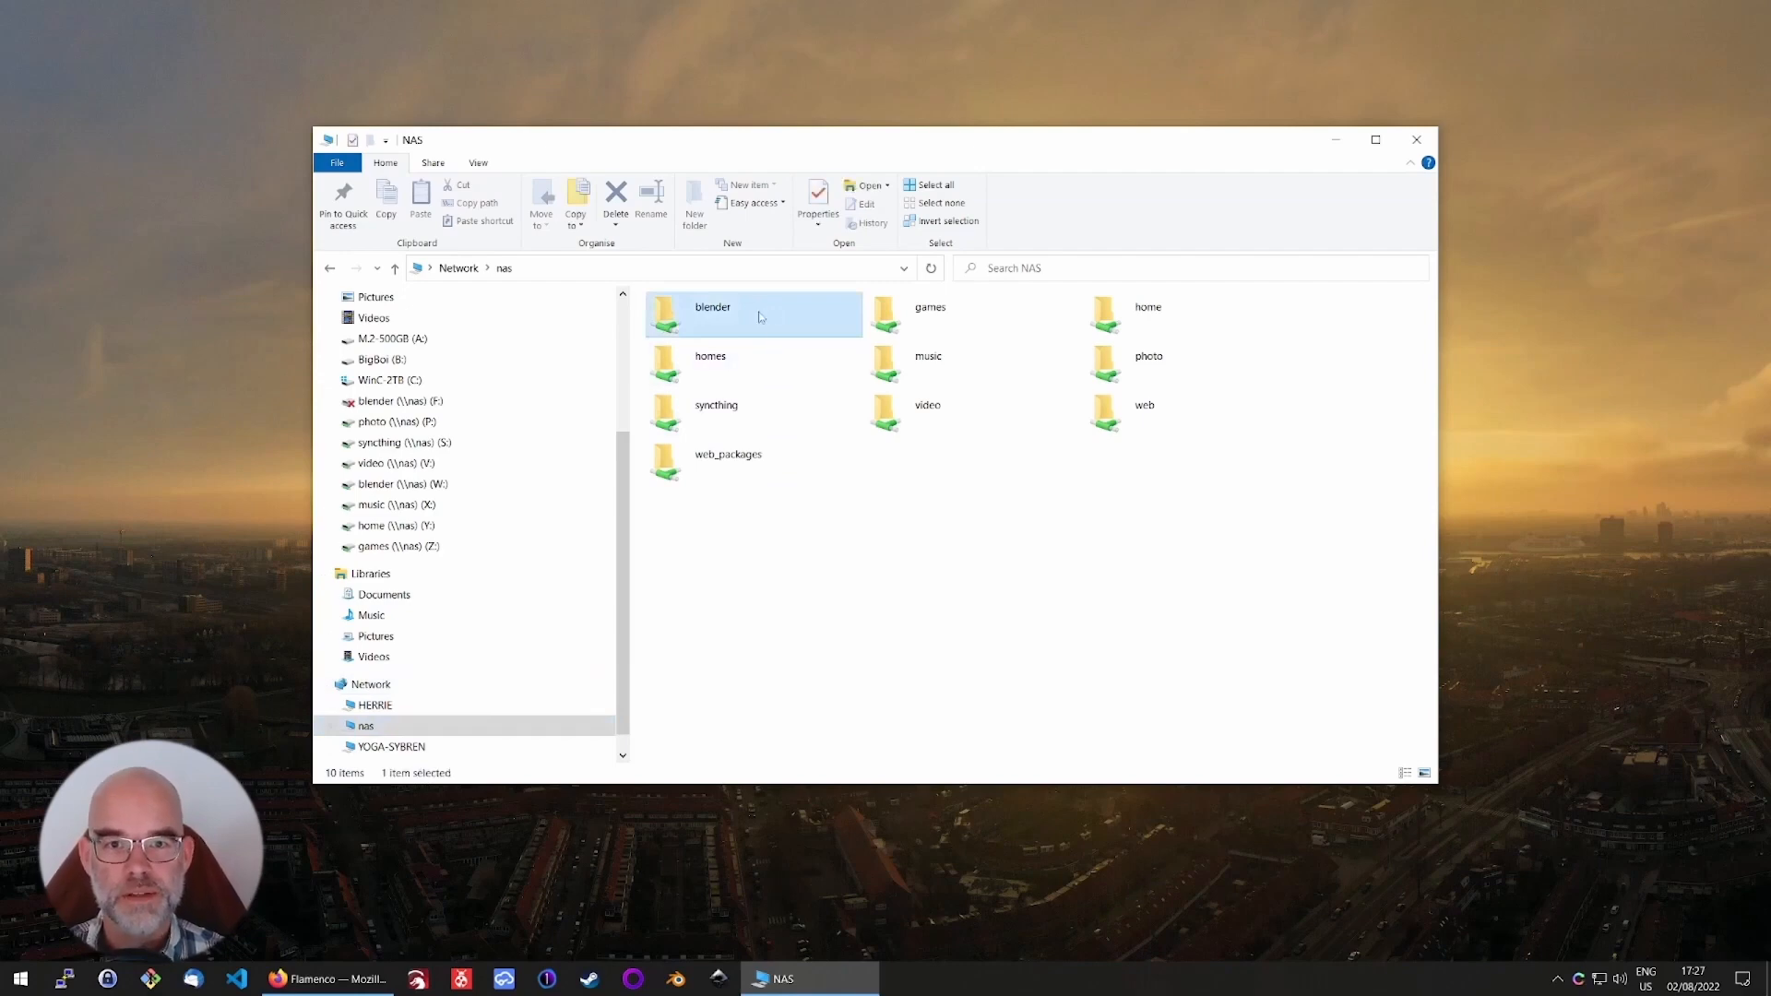
right_click(758, 314)
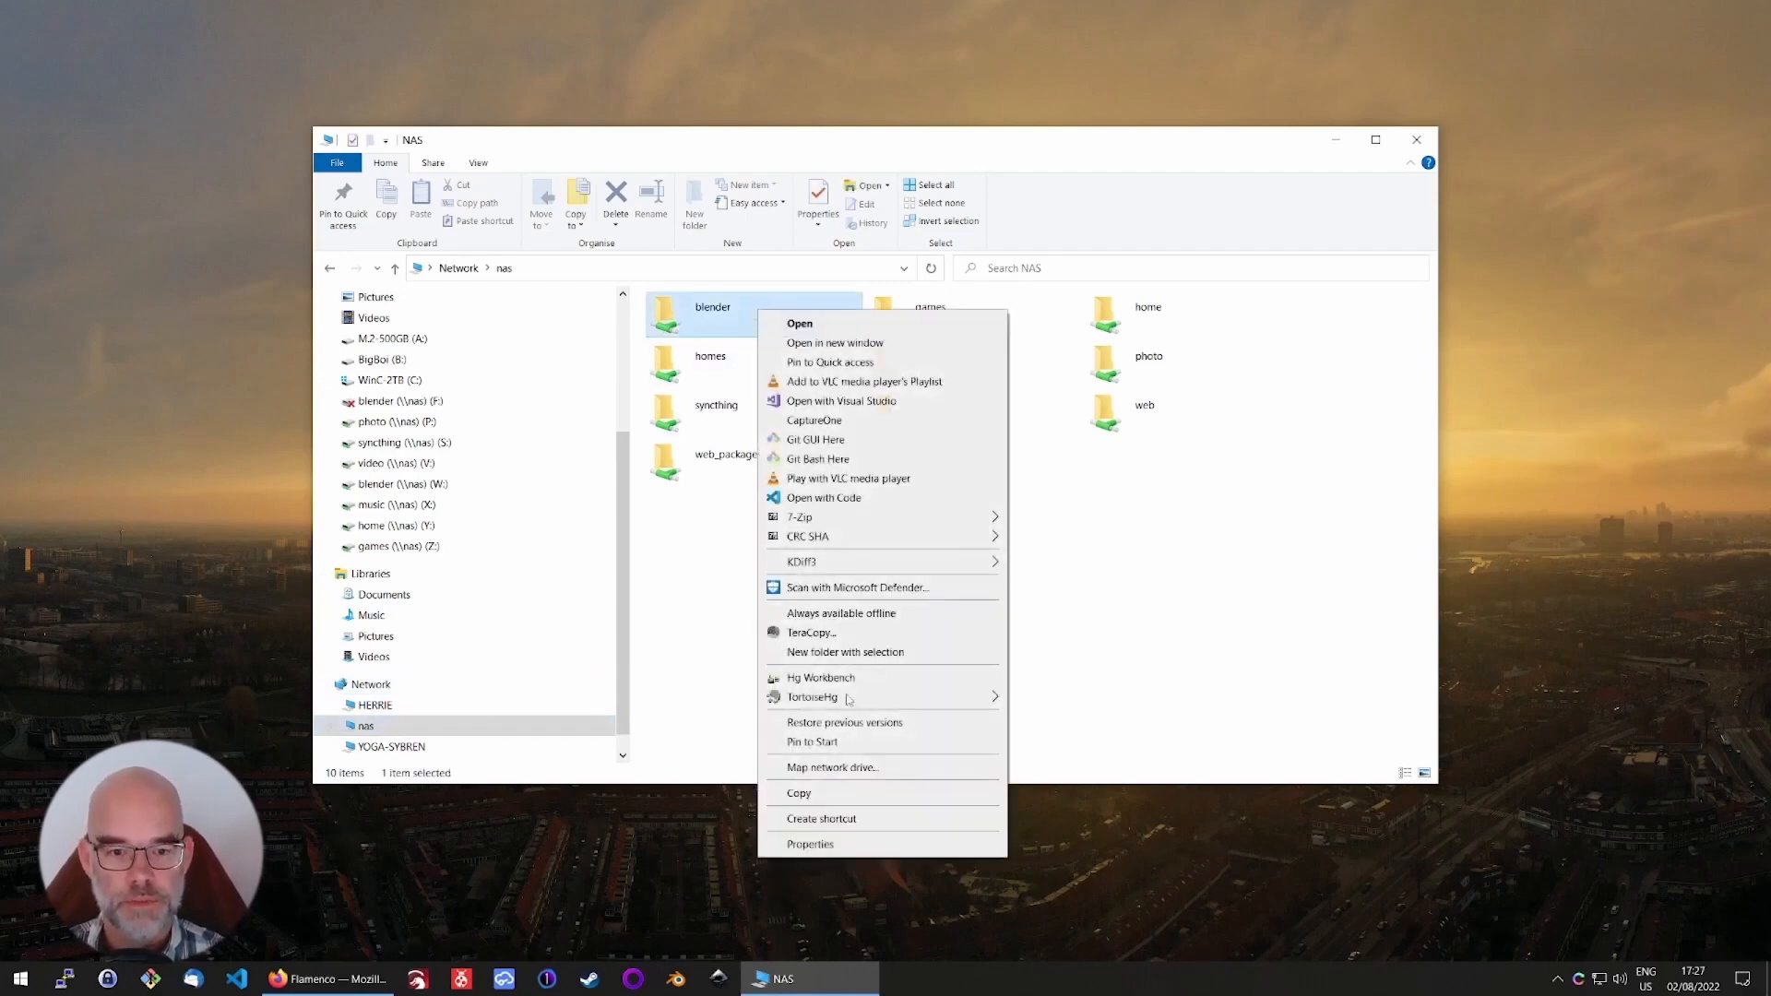
click(911, 773)
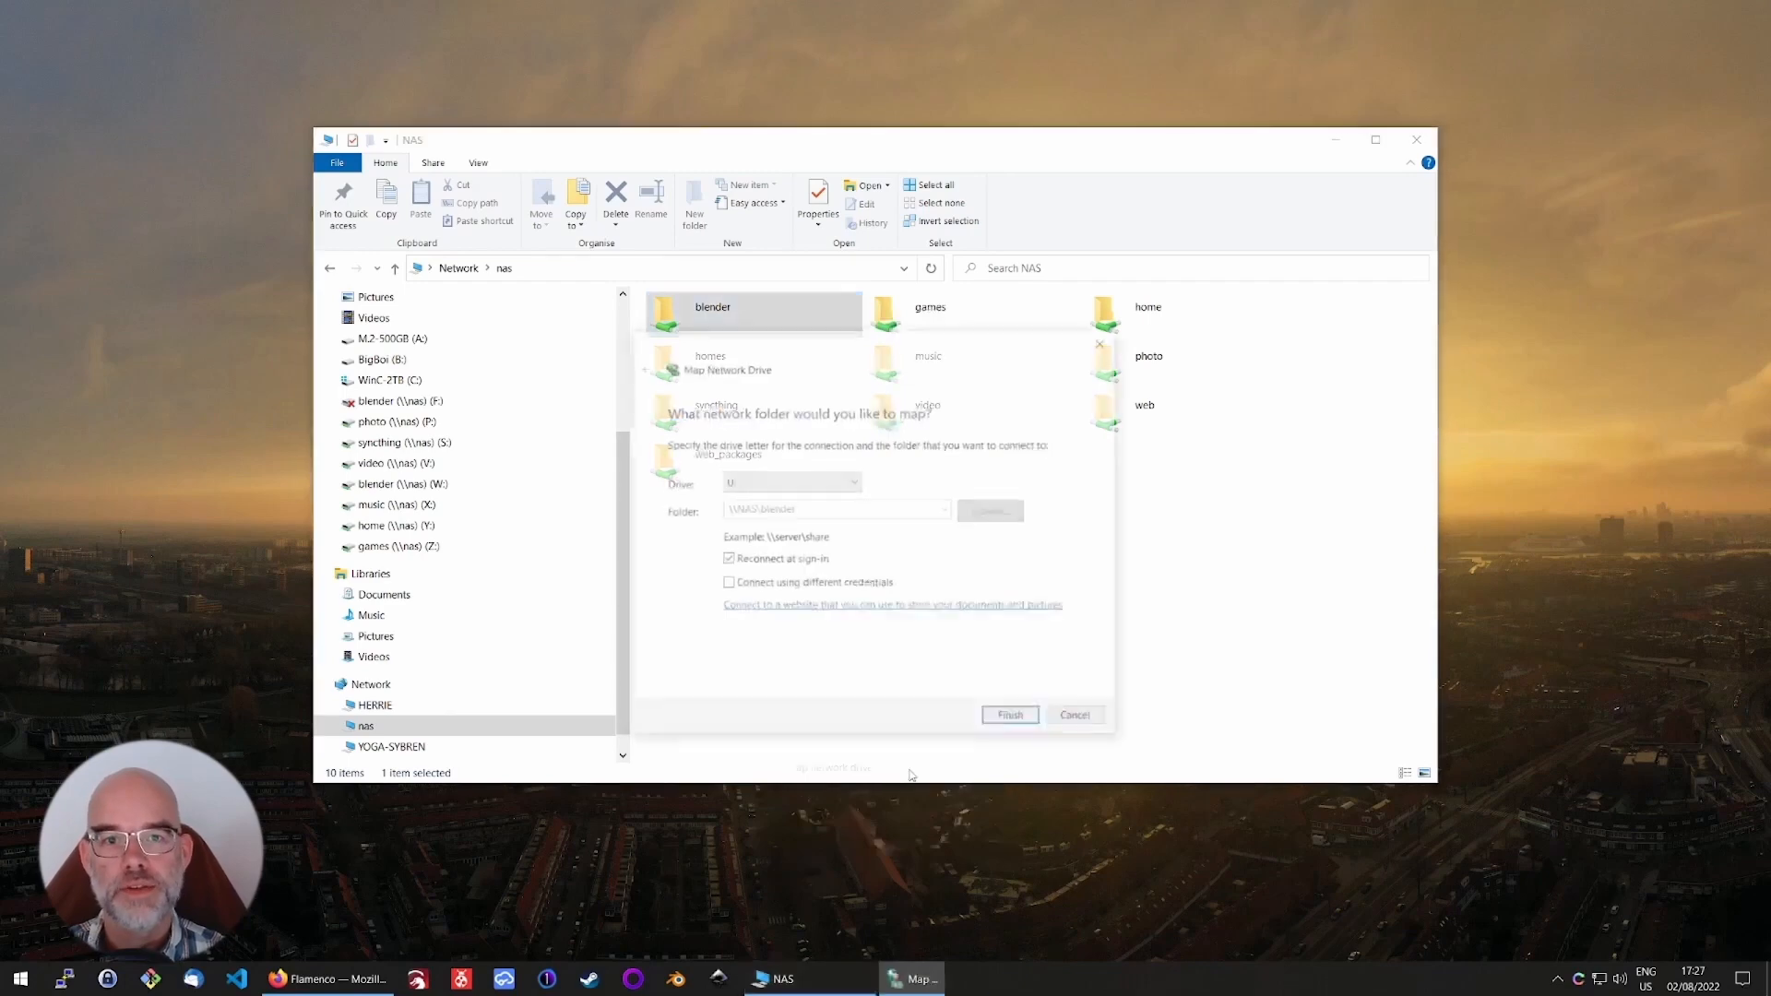
click(762, 481)
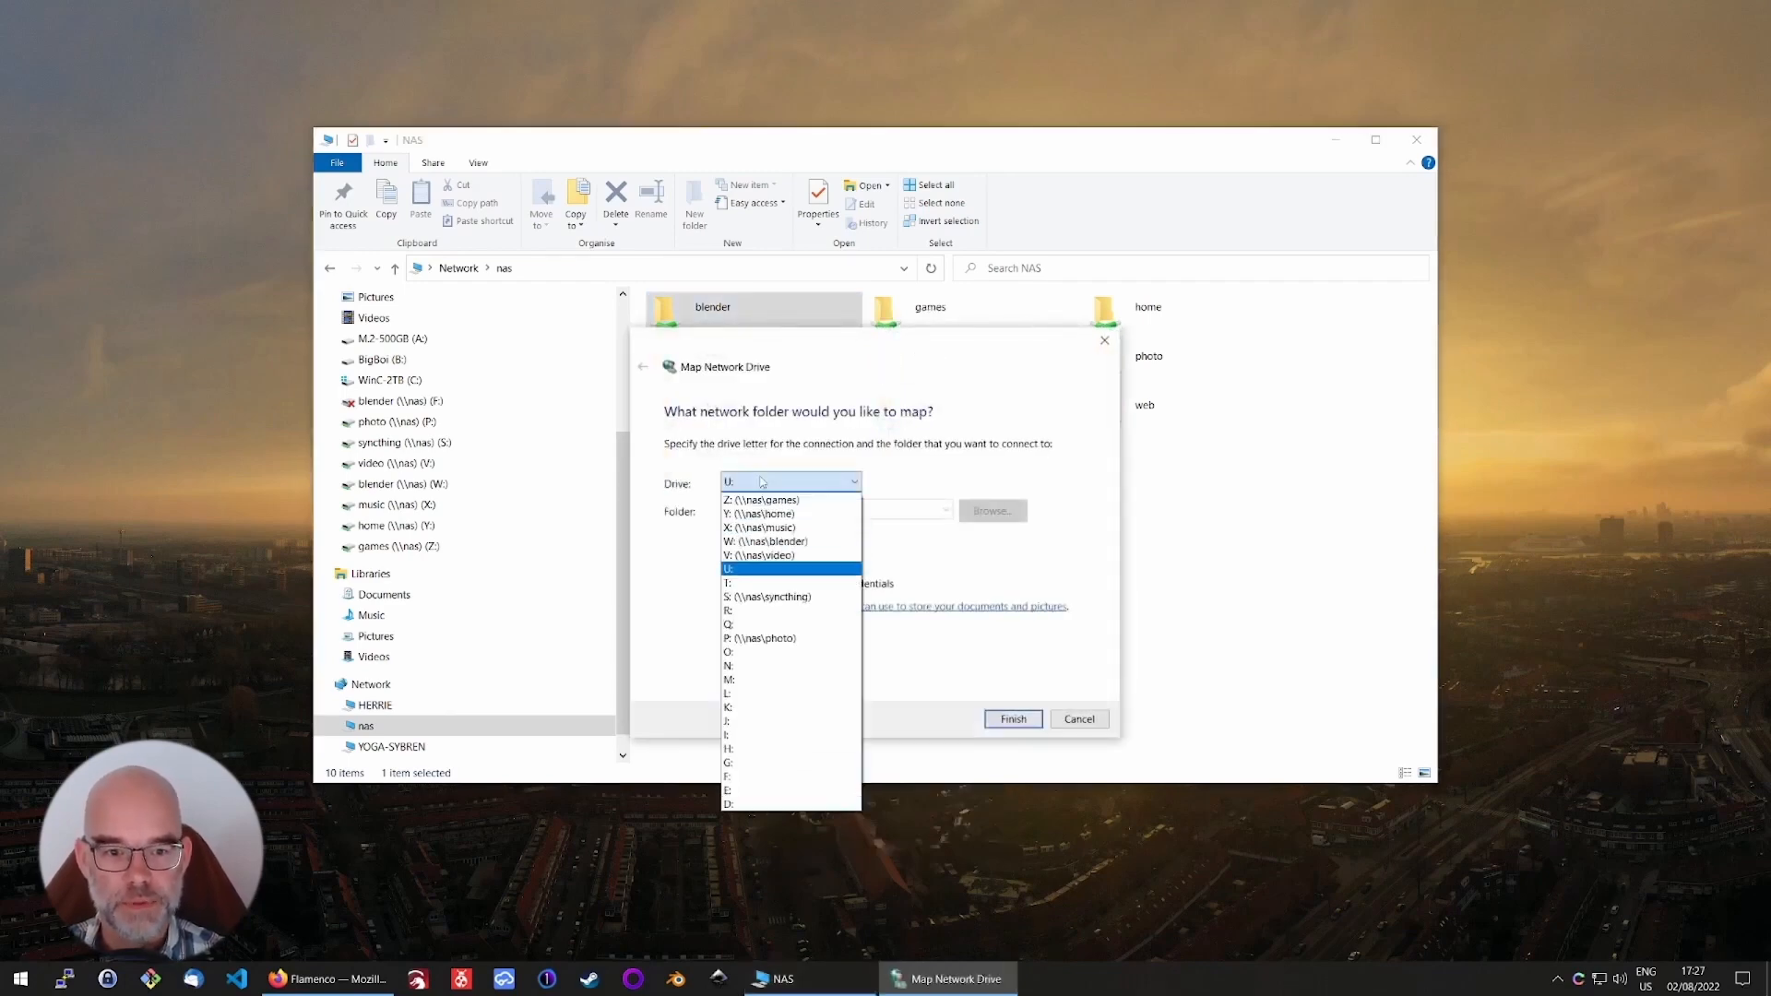
click(750, 777)
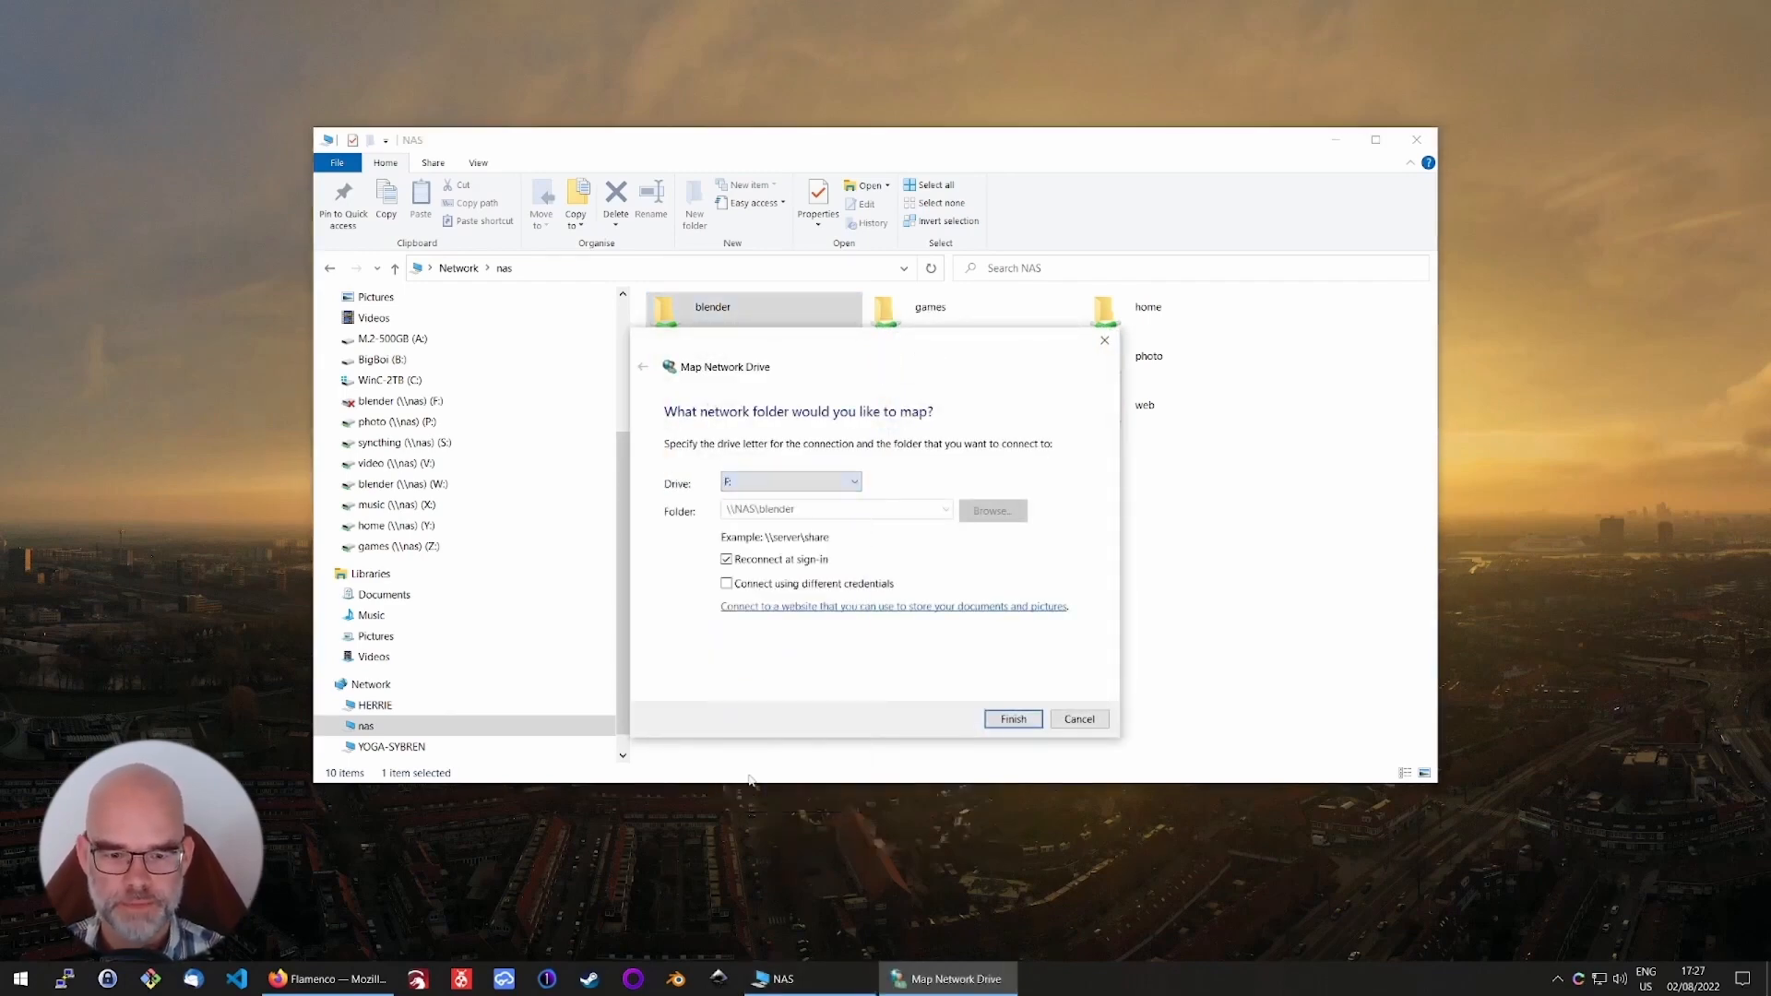
click(1031, 722)
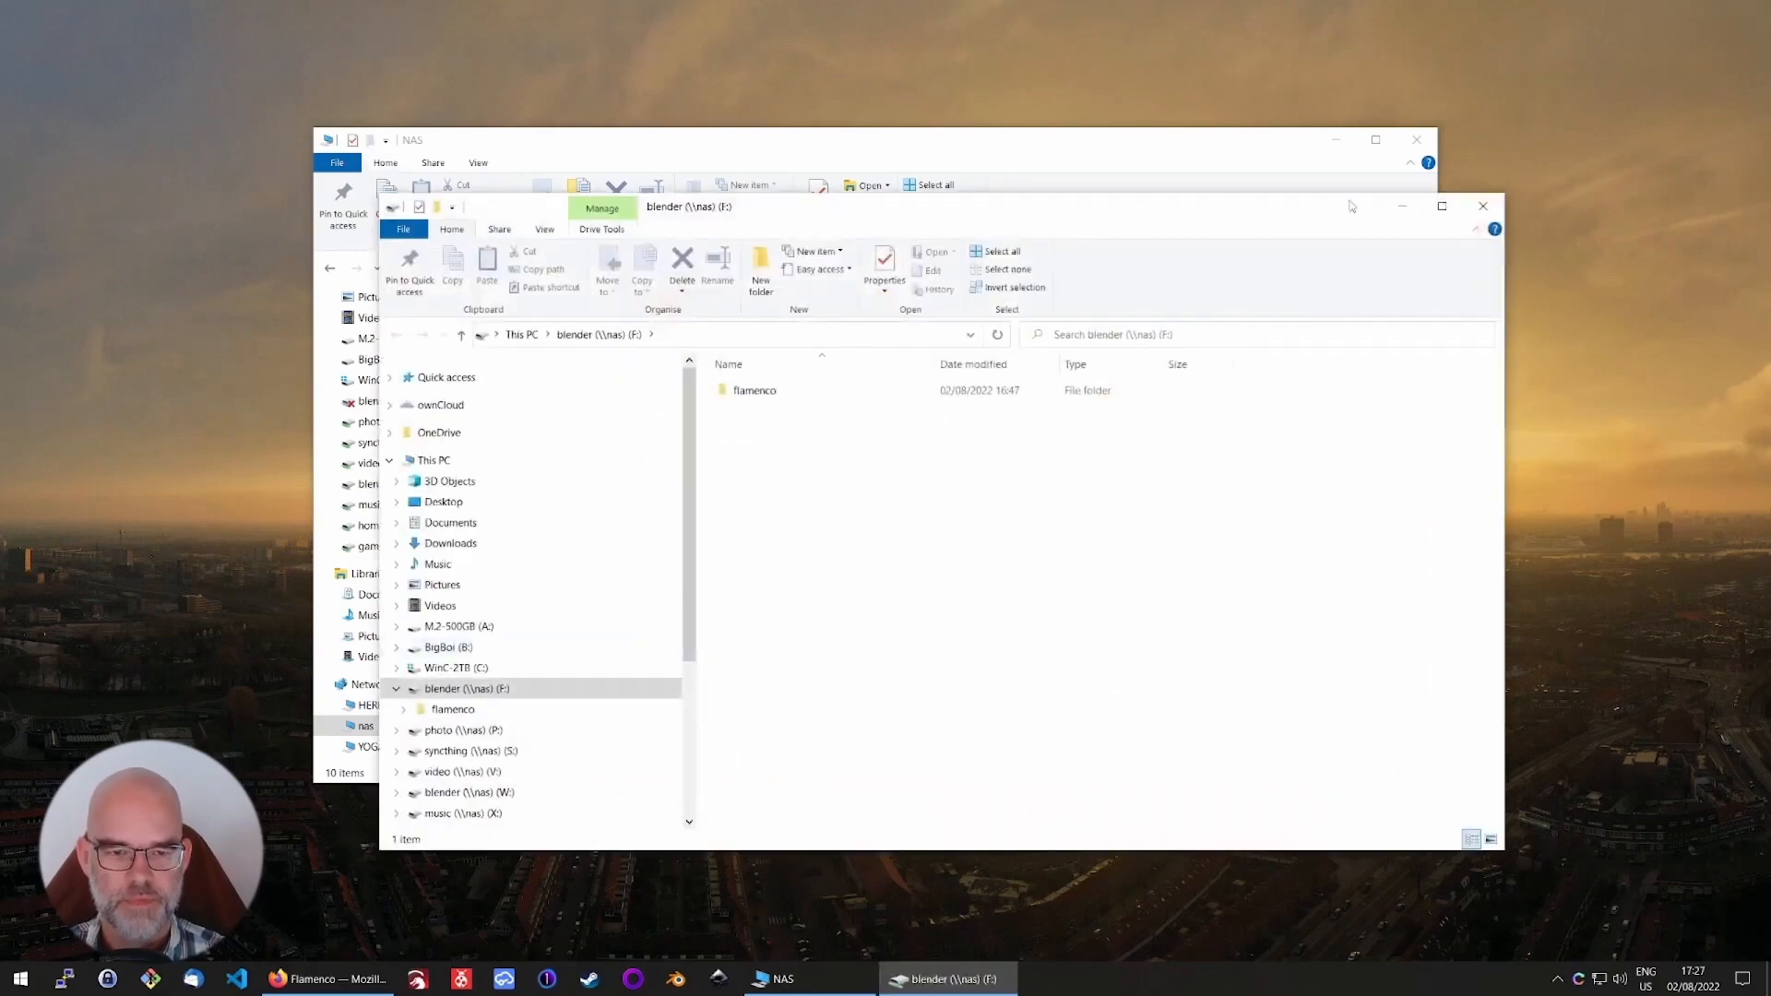
click(1417, 141)
Look through the flamenco folder on drive F:, including project/restaurant_anim_test, renders and software
double_click(767, 393)
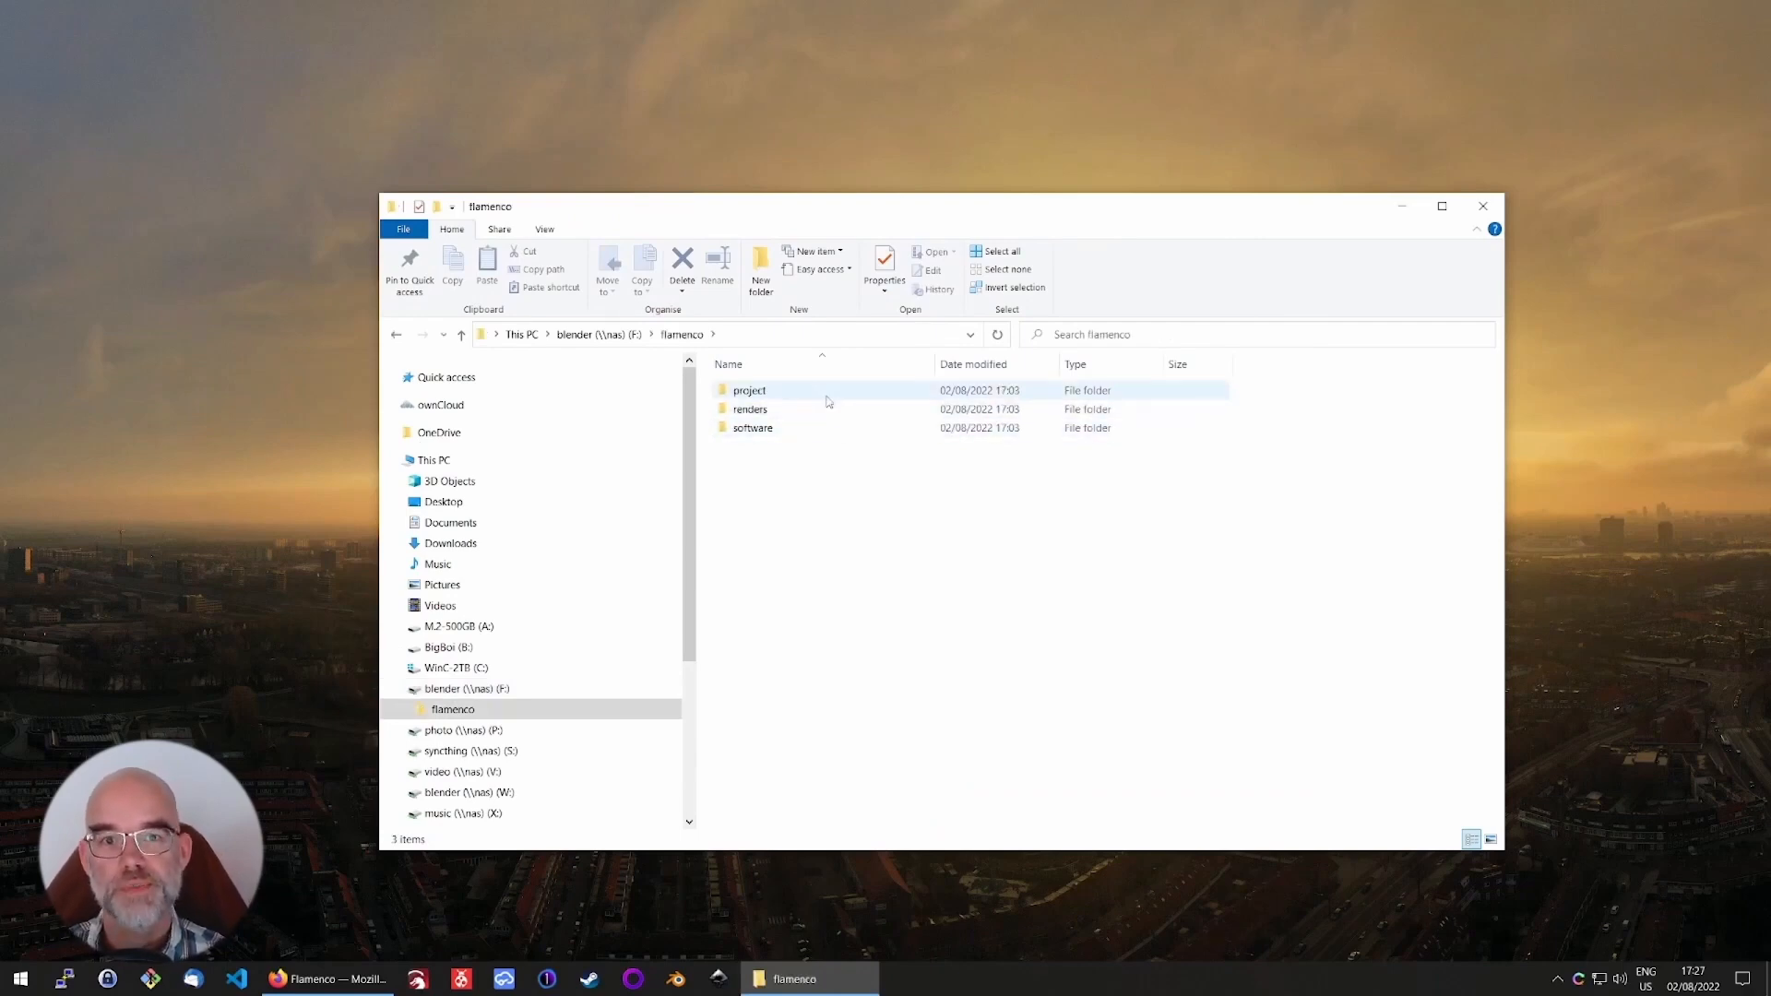
double_click(827, 398)
double_click(828, 393)
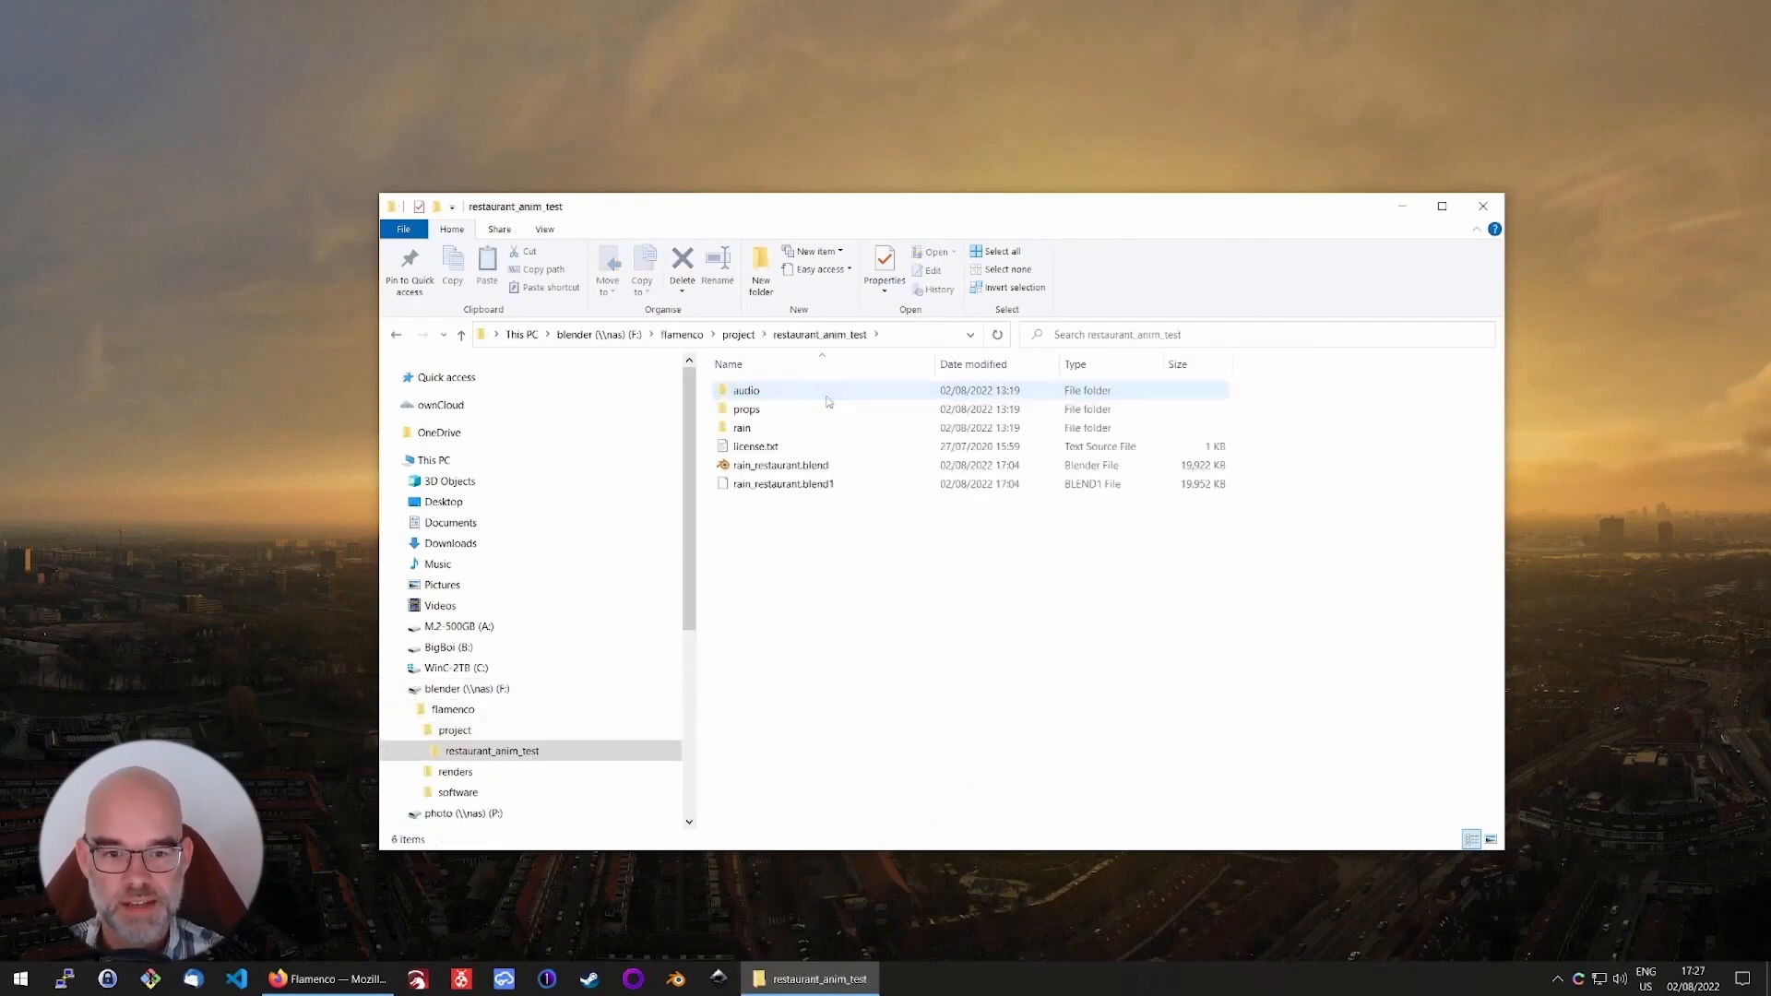
click(585, 773)
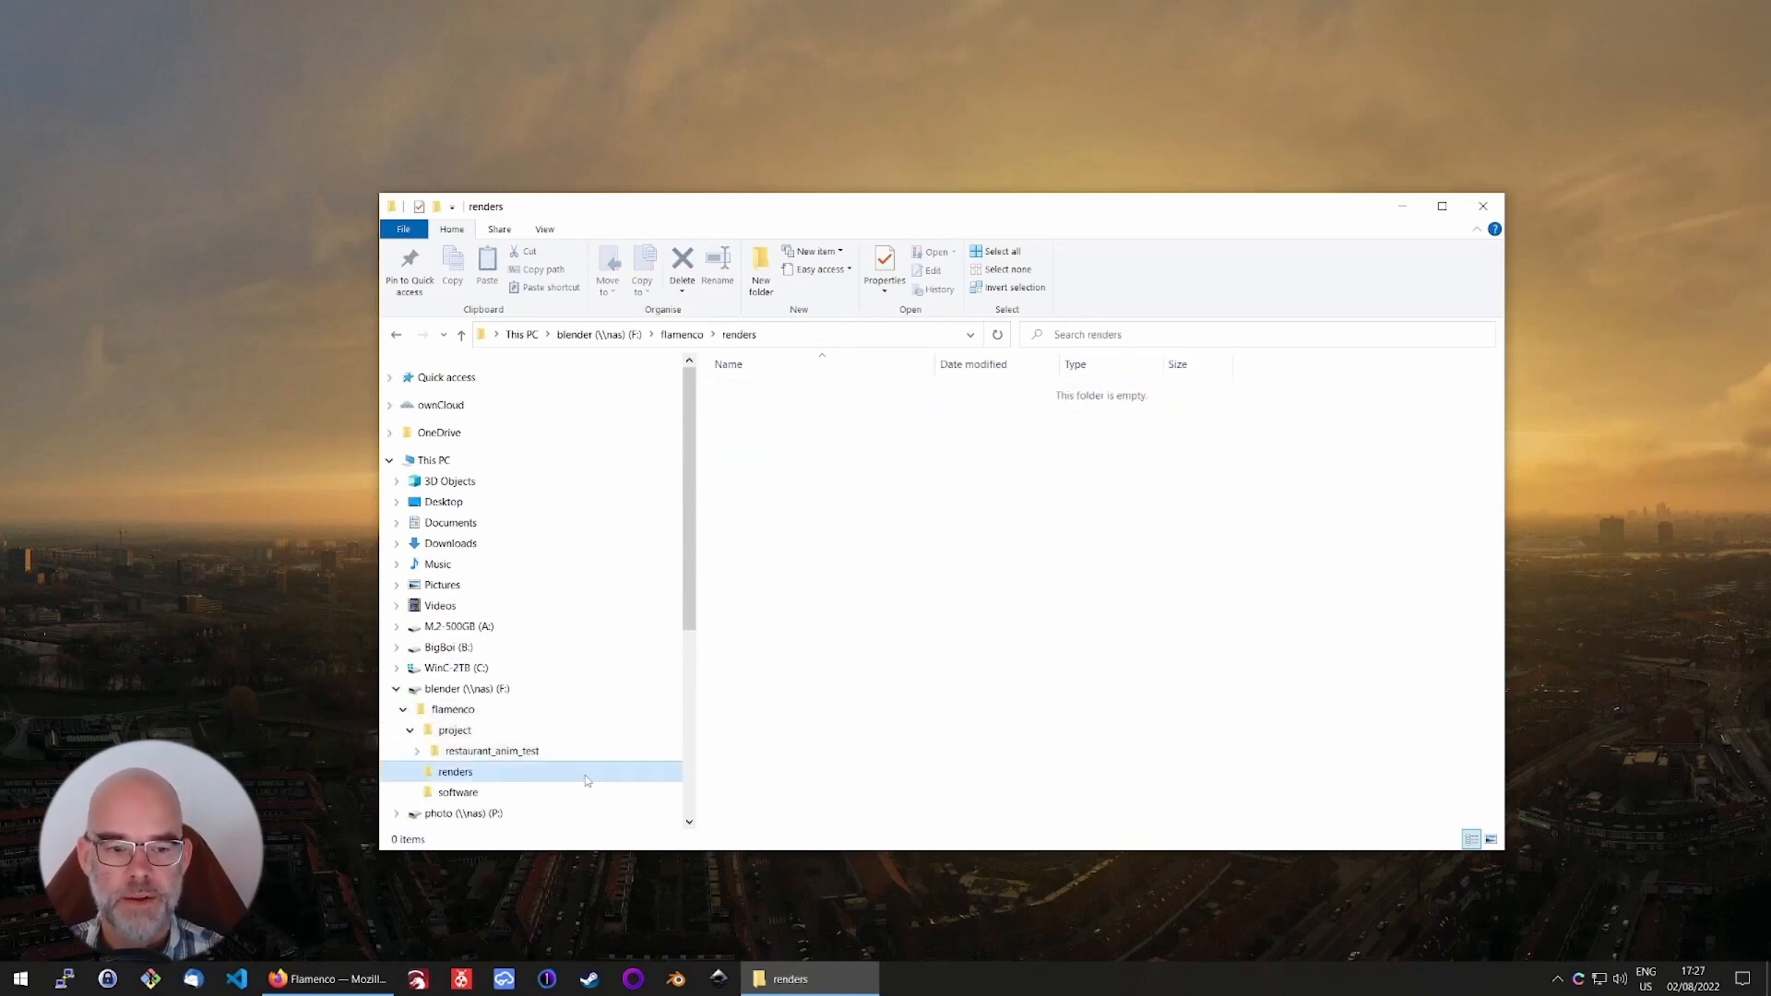
click(565, 796)
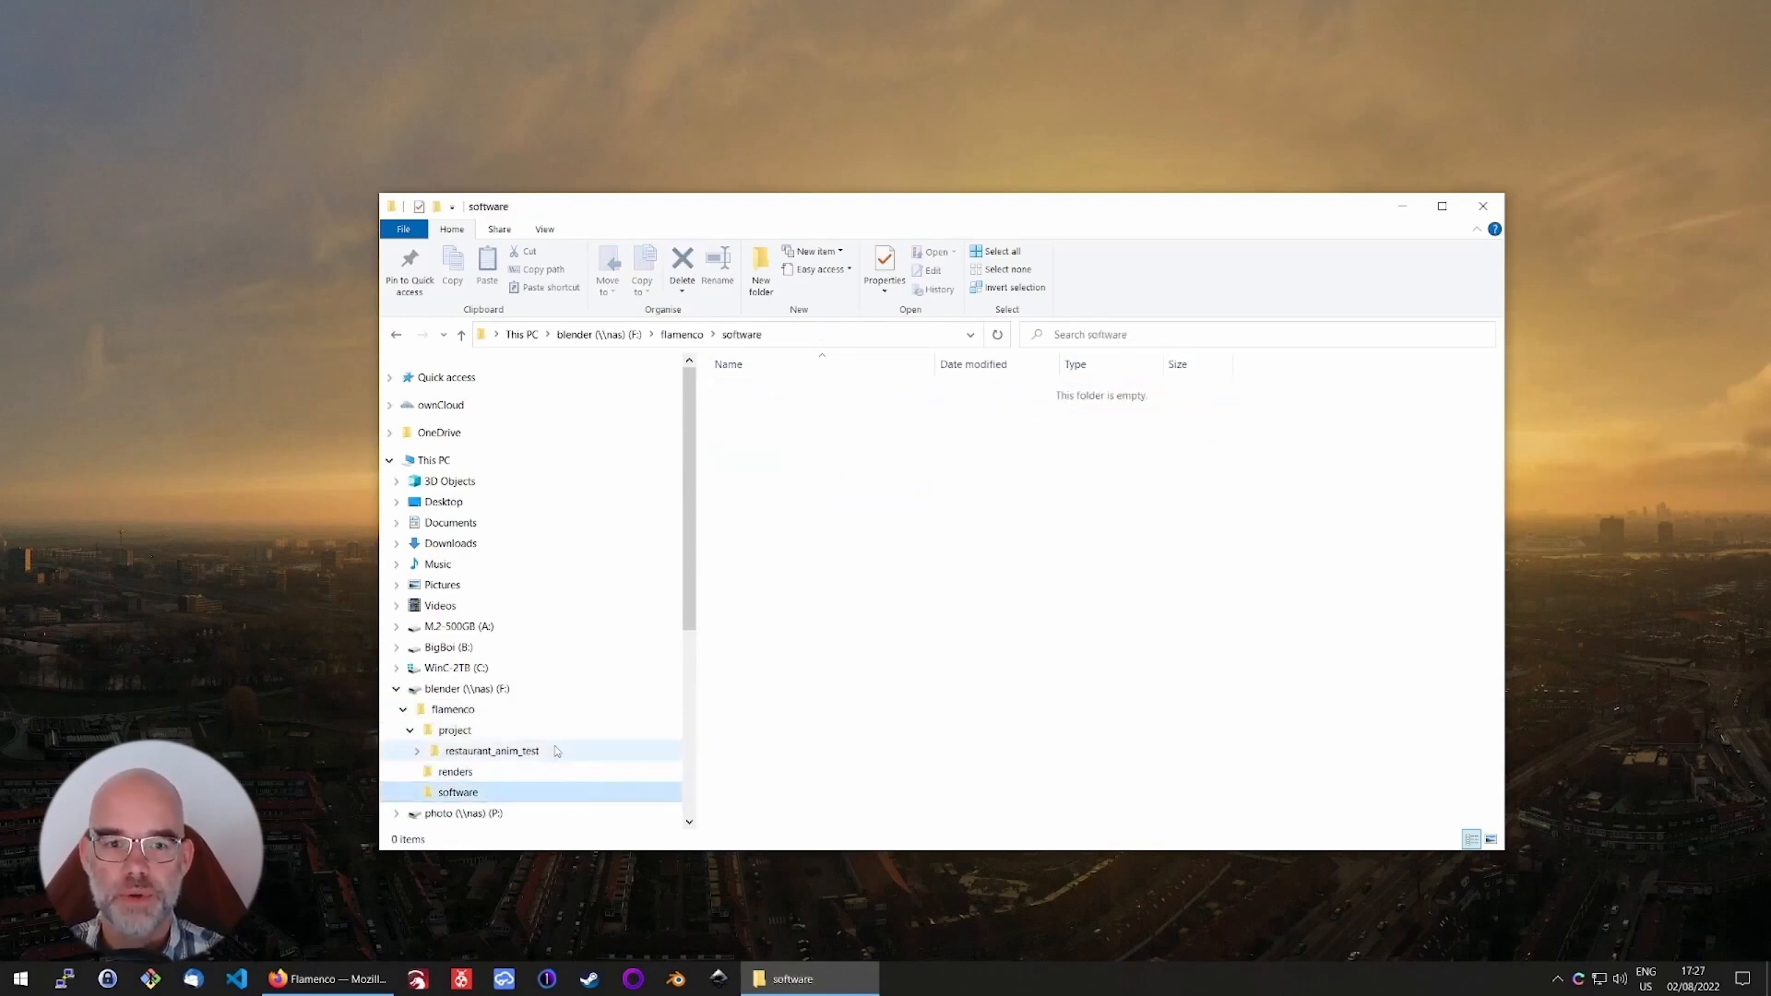
click(557, 752)
Switch to Firefox, download flamenco-3.0-dev2-windows-amd64.zip from the Flamenco site, and show the file in its folder
key(alt+Tab)
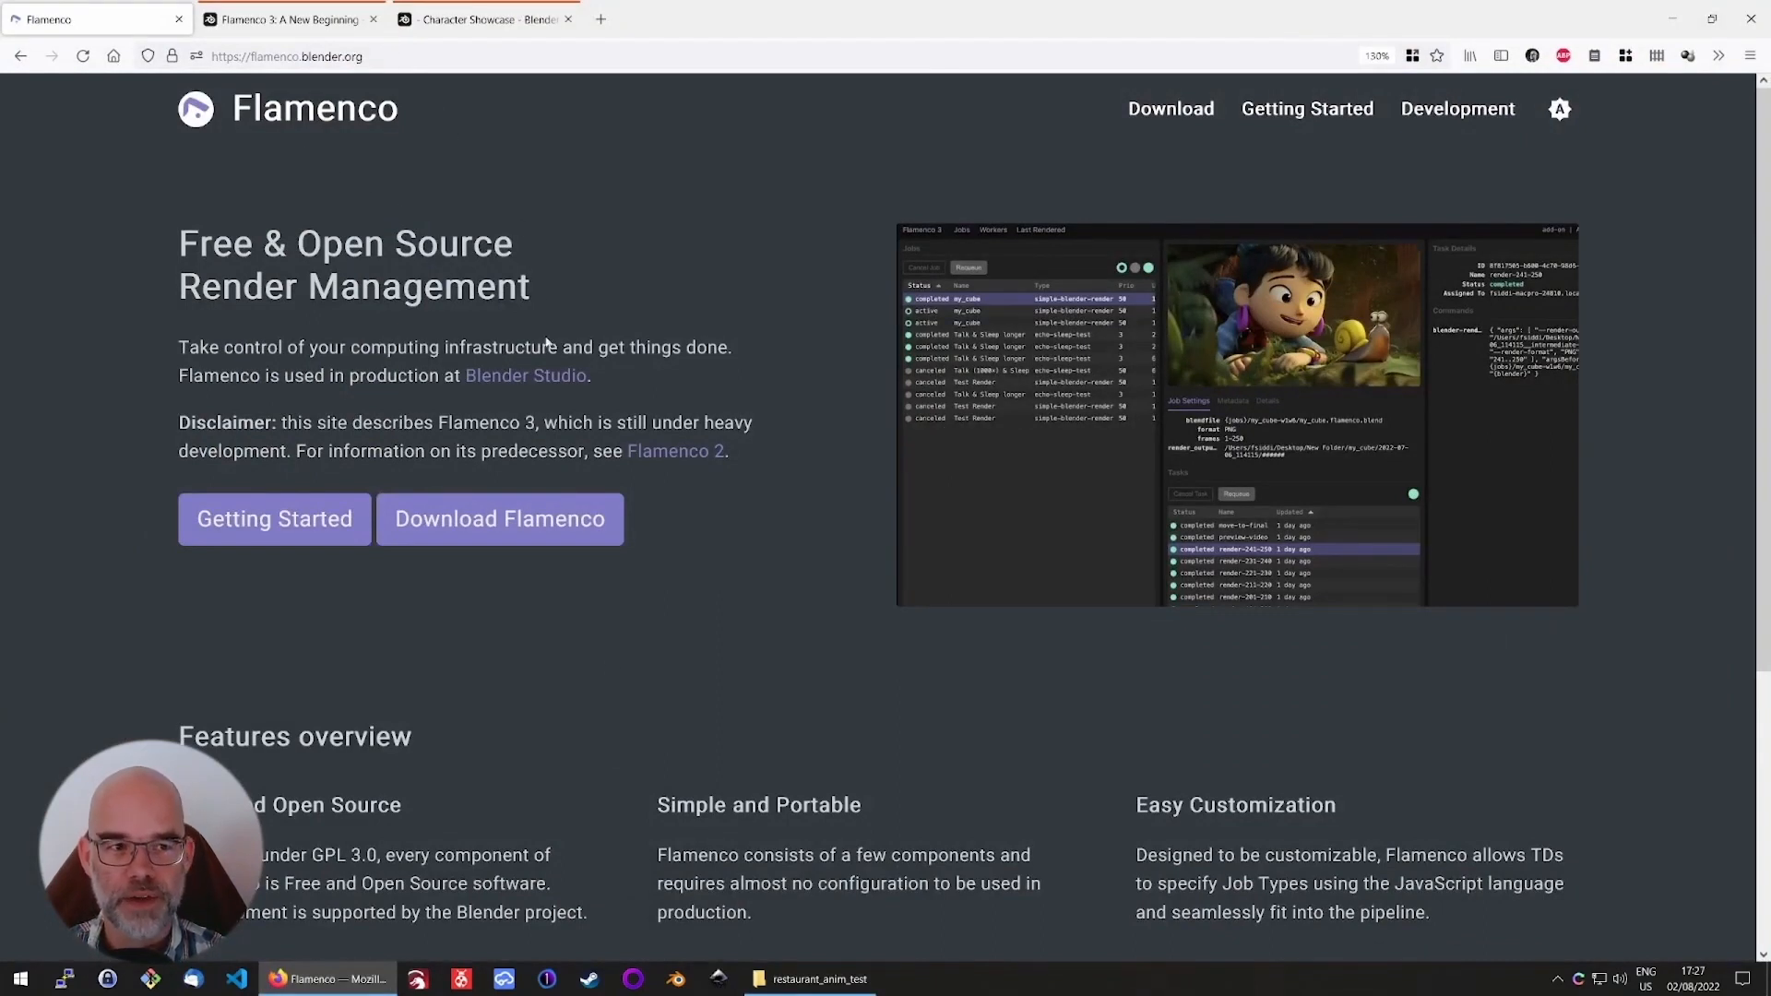
click(526, 518)
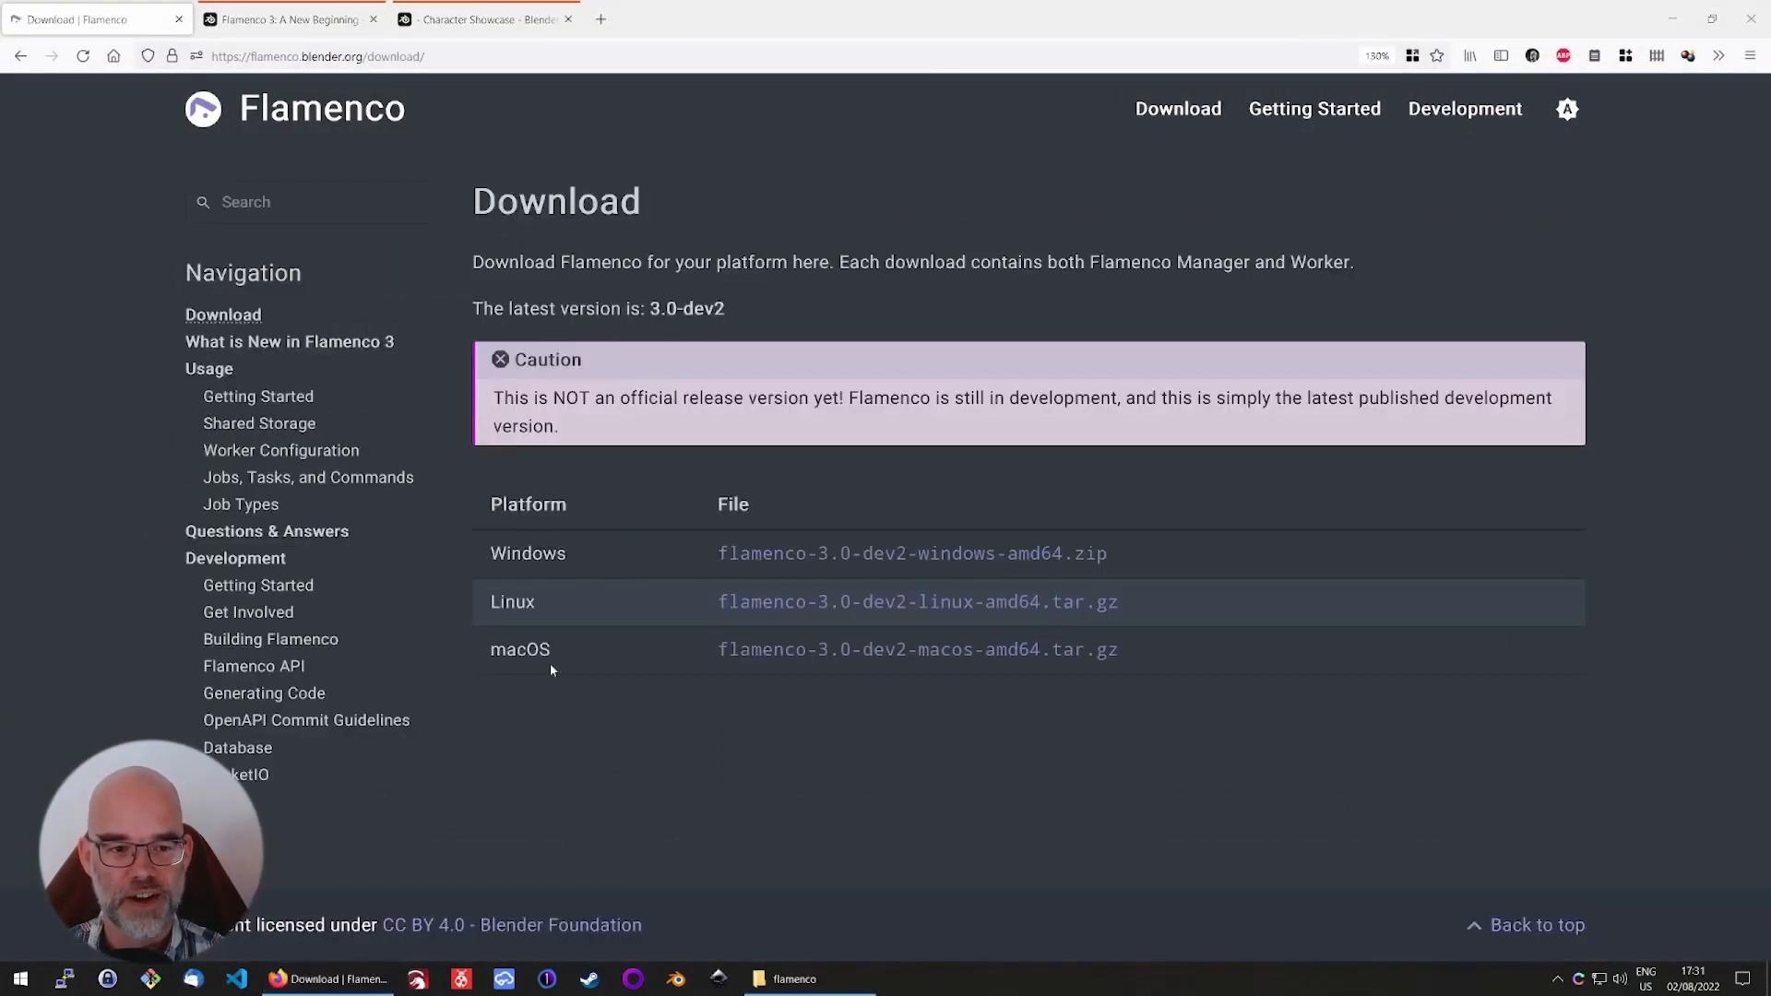
click(921, 557)
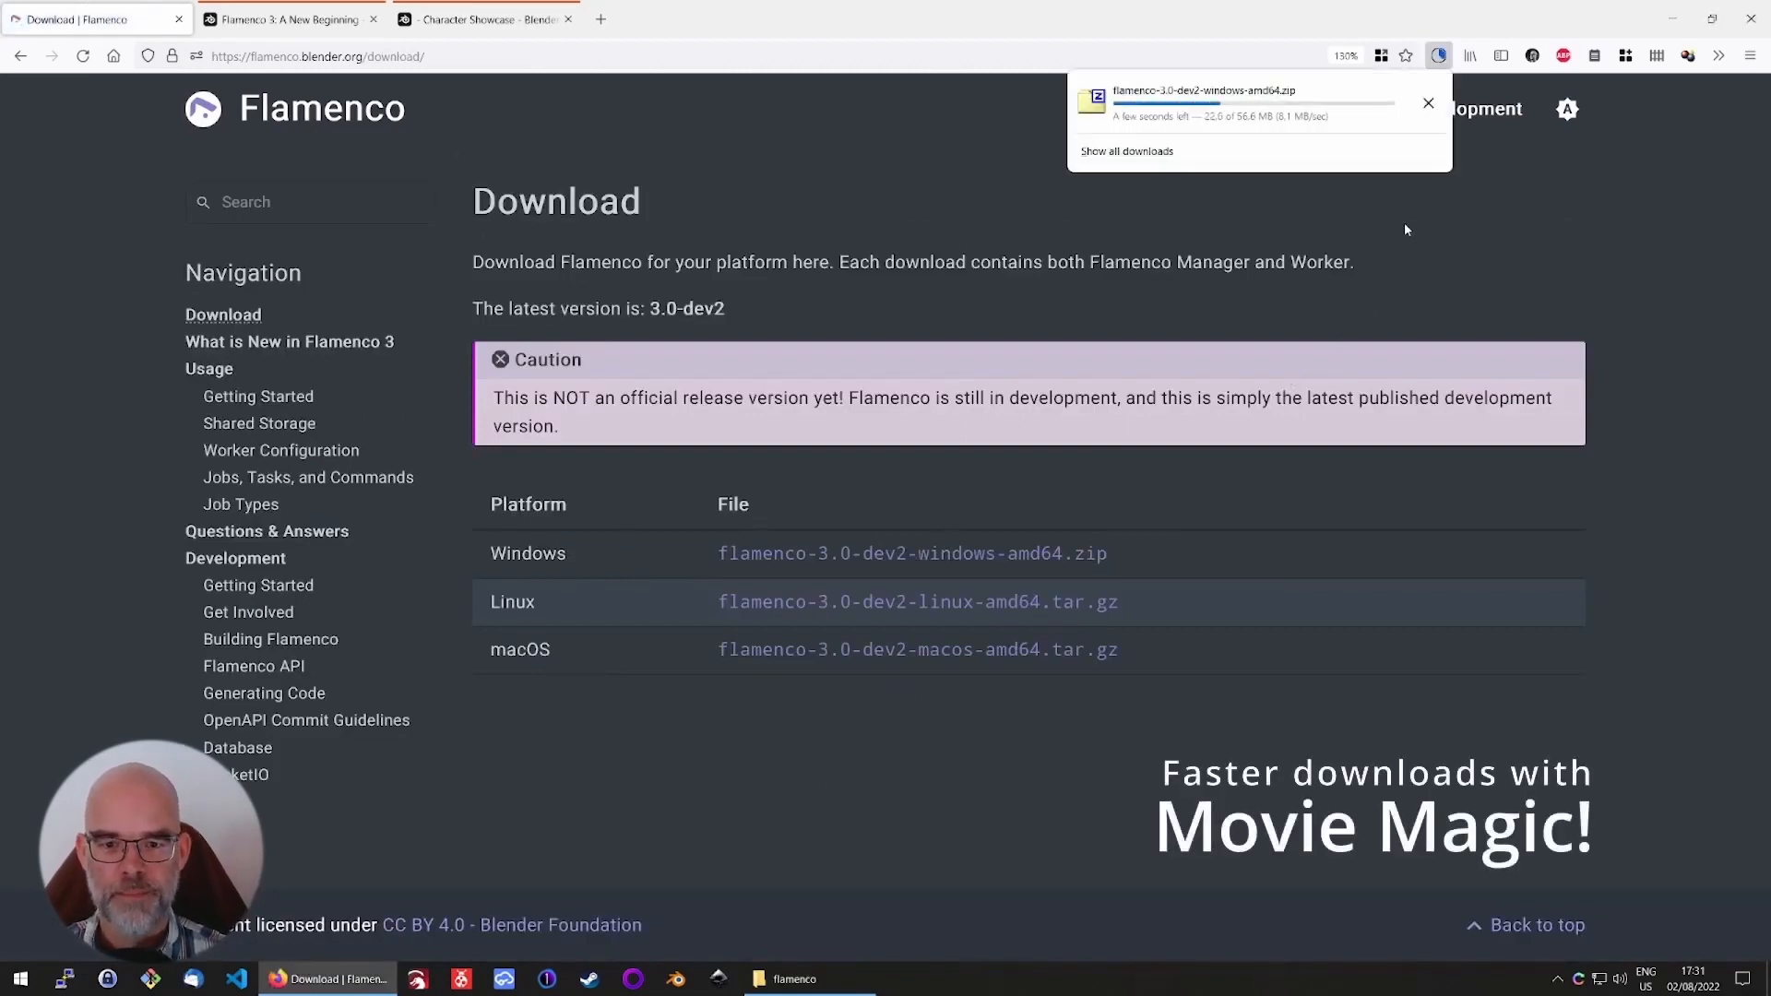
click(1429, 99)
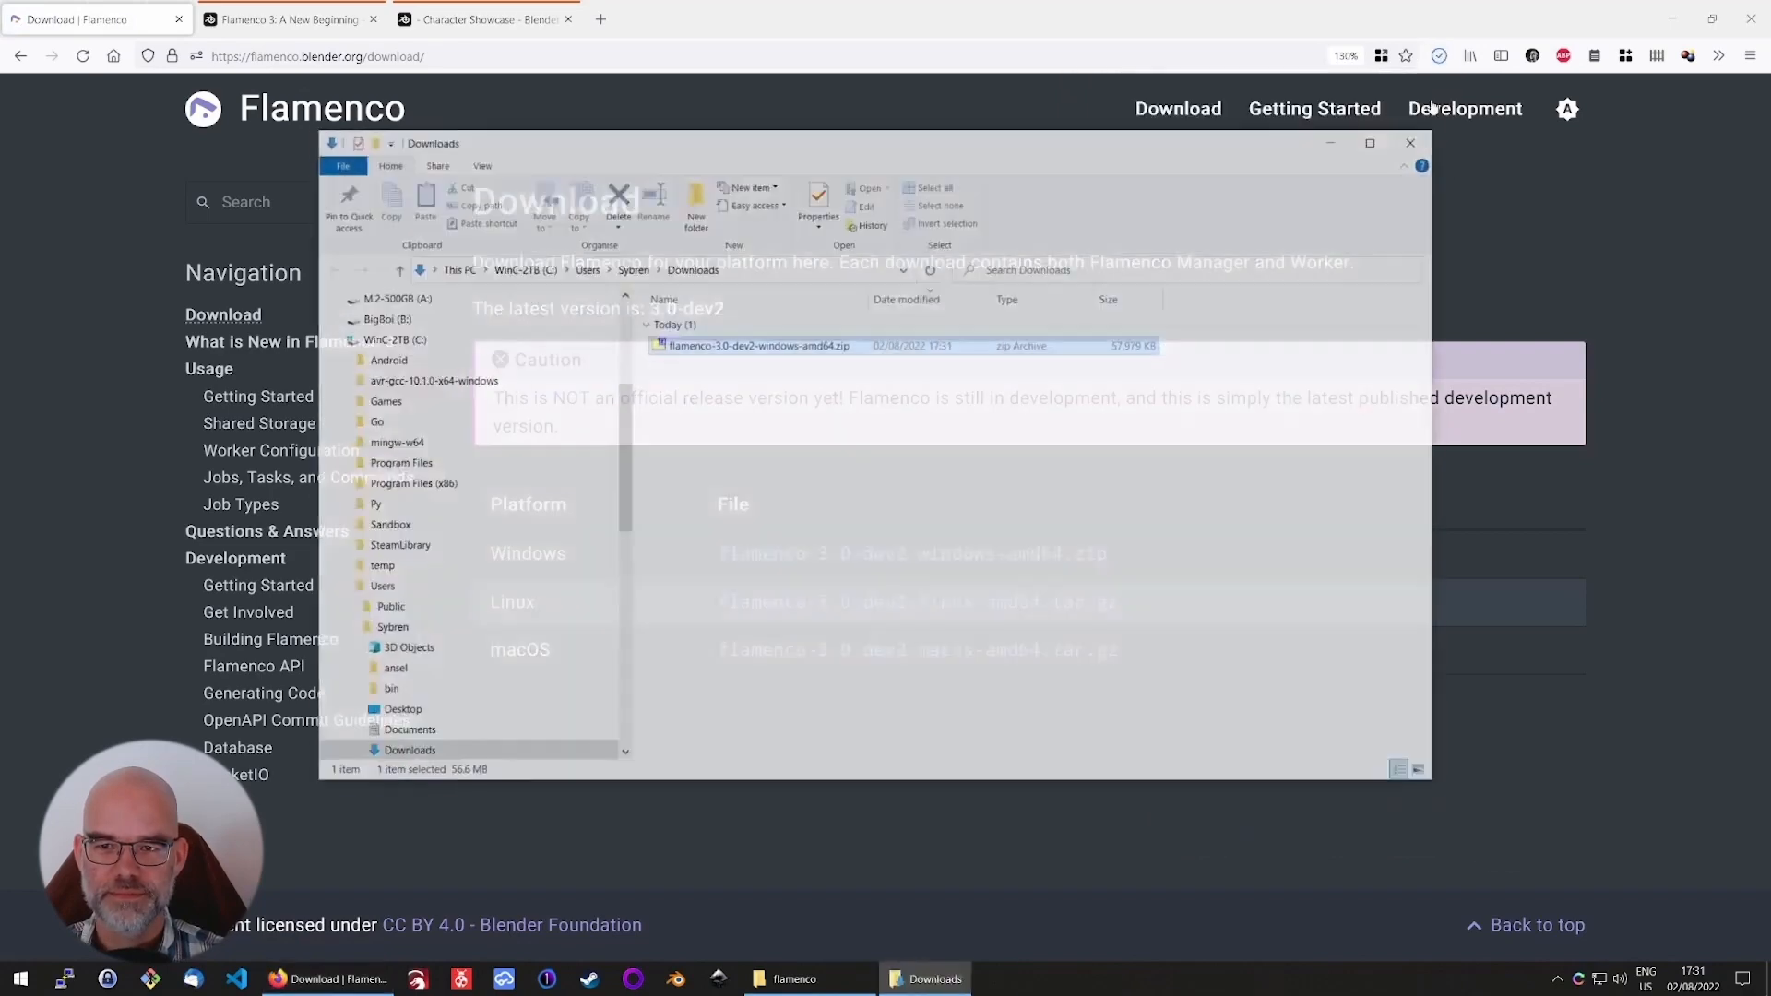
Create a new folder named flamenco inside Downloads
right_click(749, 415)
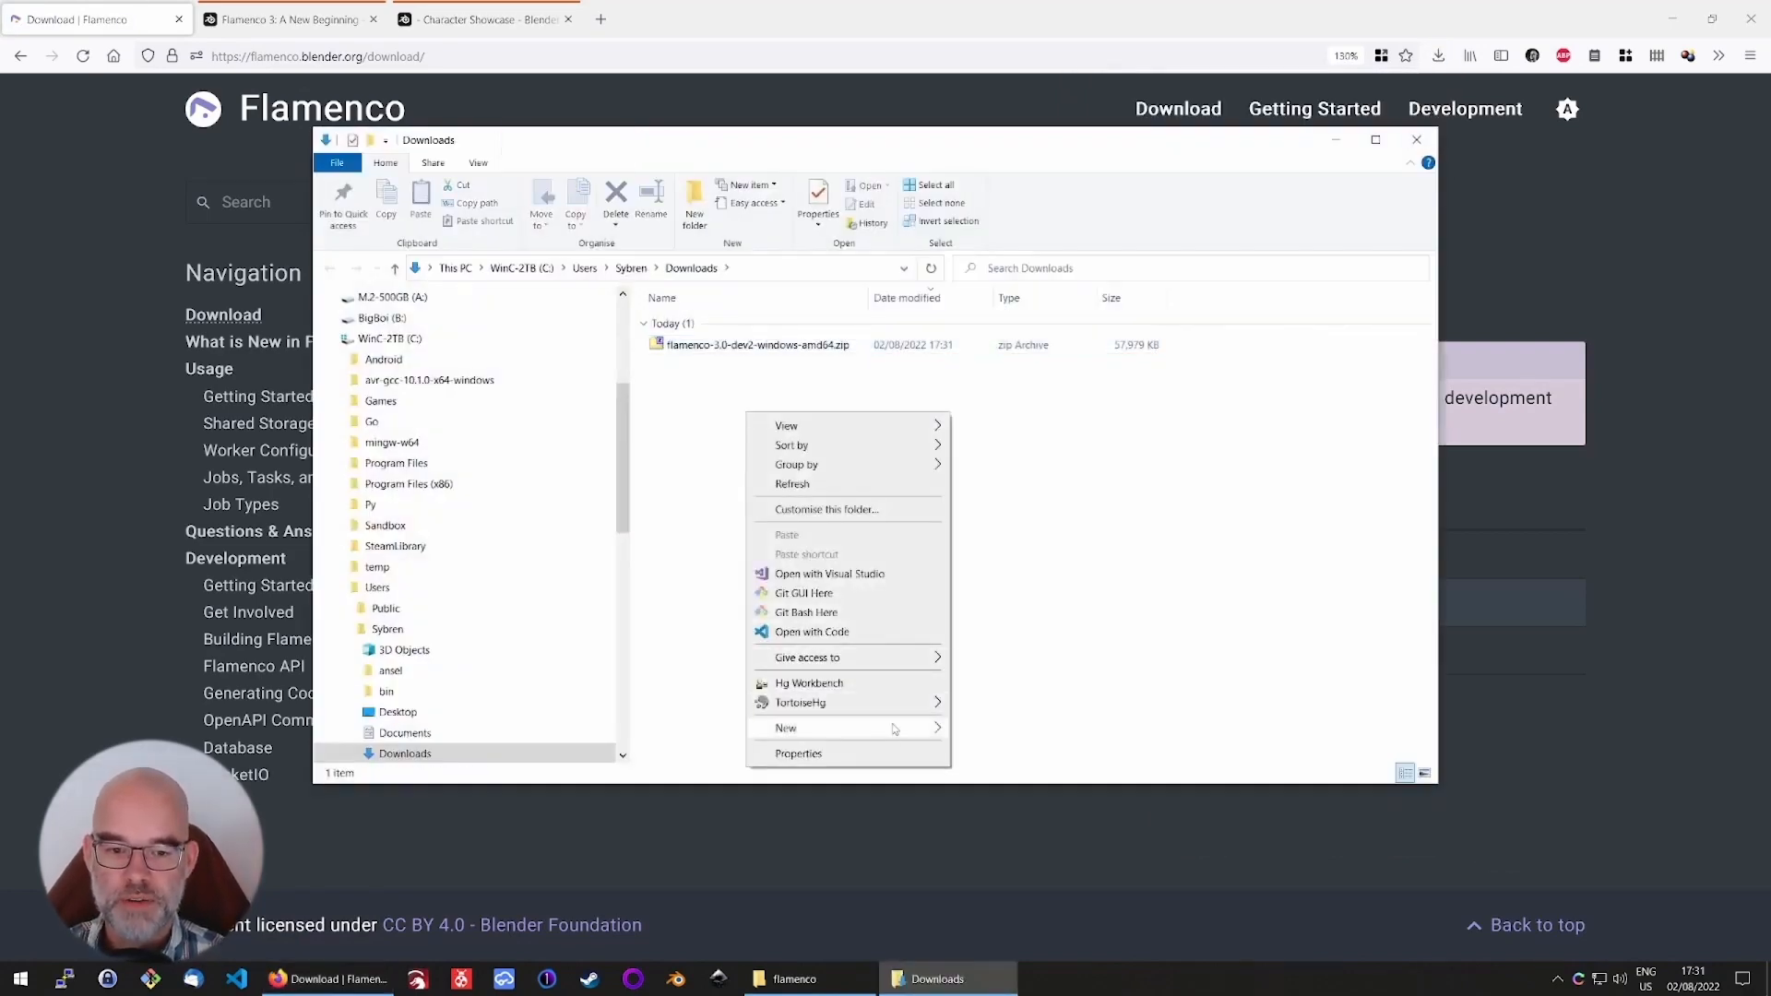
mouse_move(895, 730)
click(1009, 733)
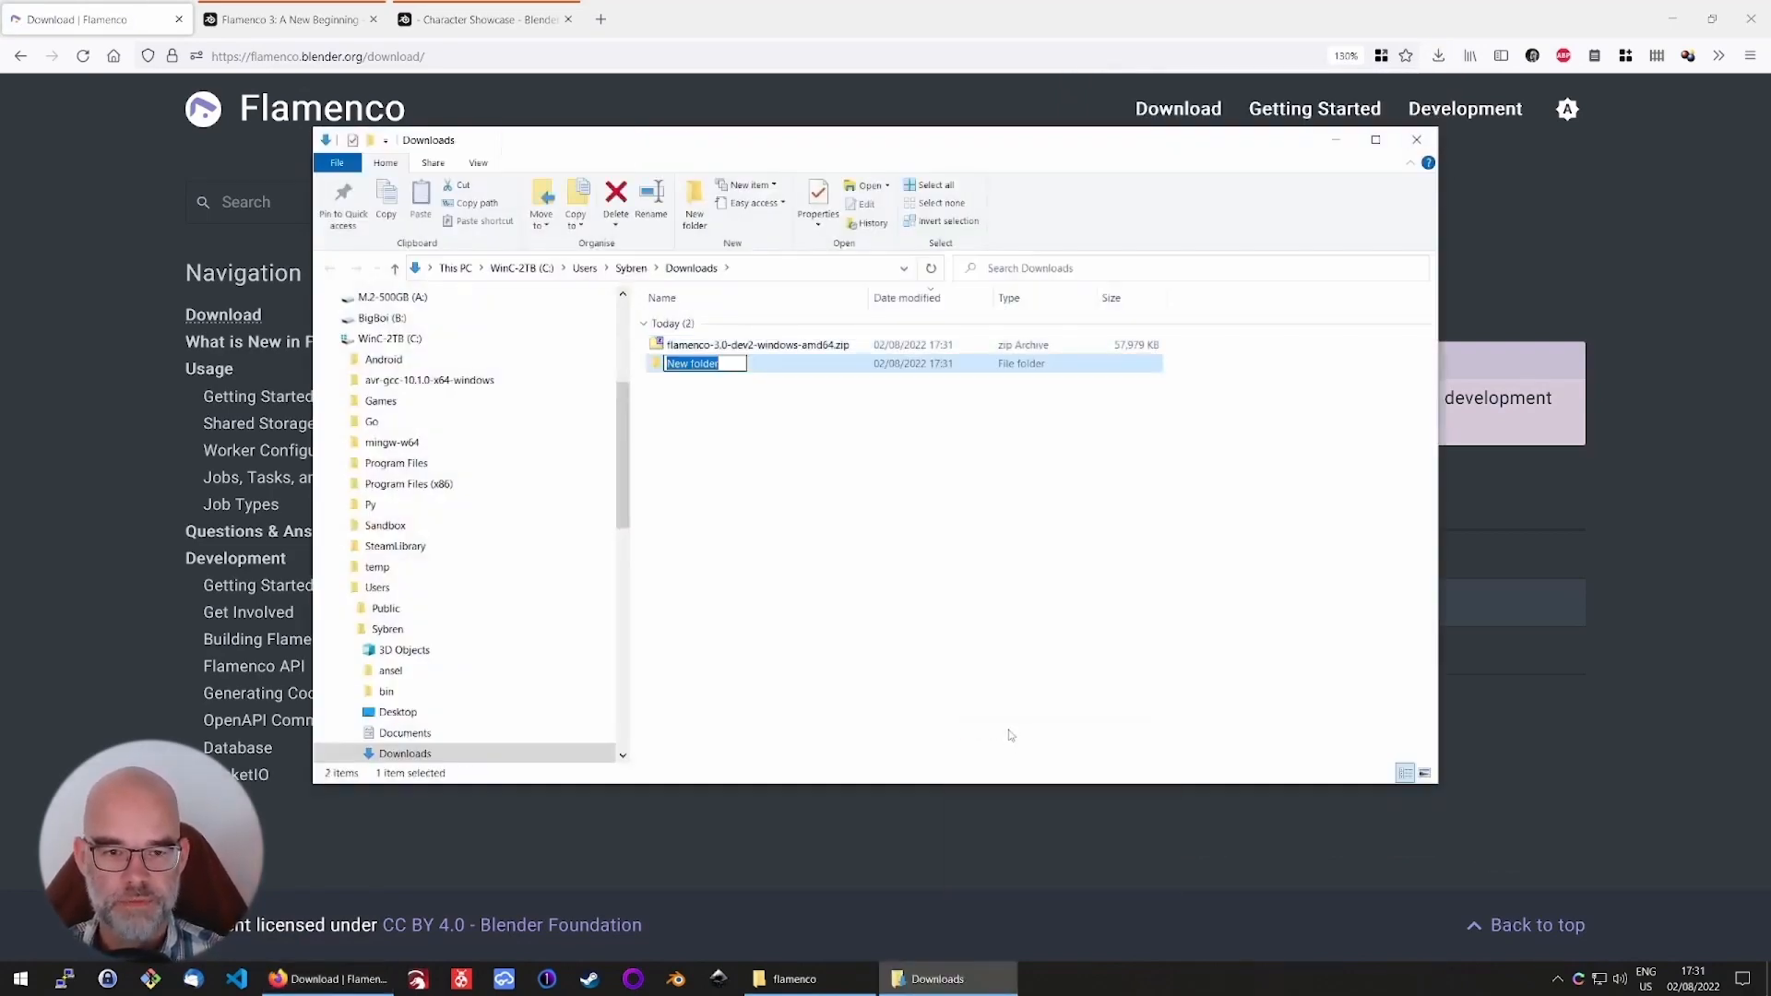
text(flamenco)
key(Return)
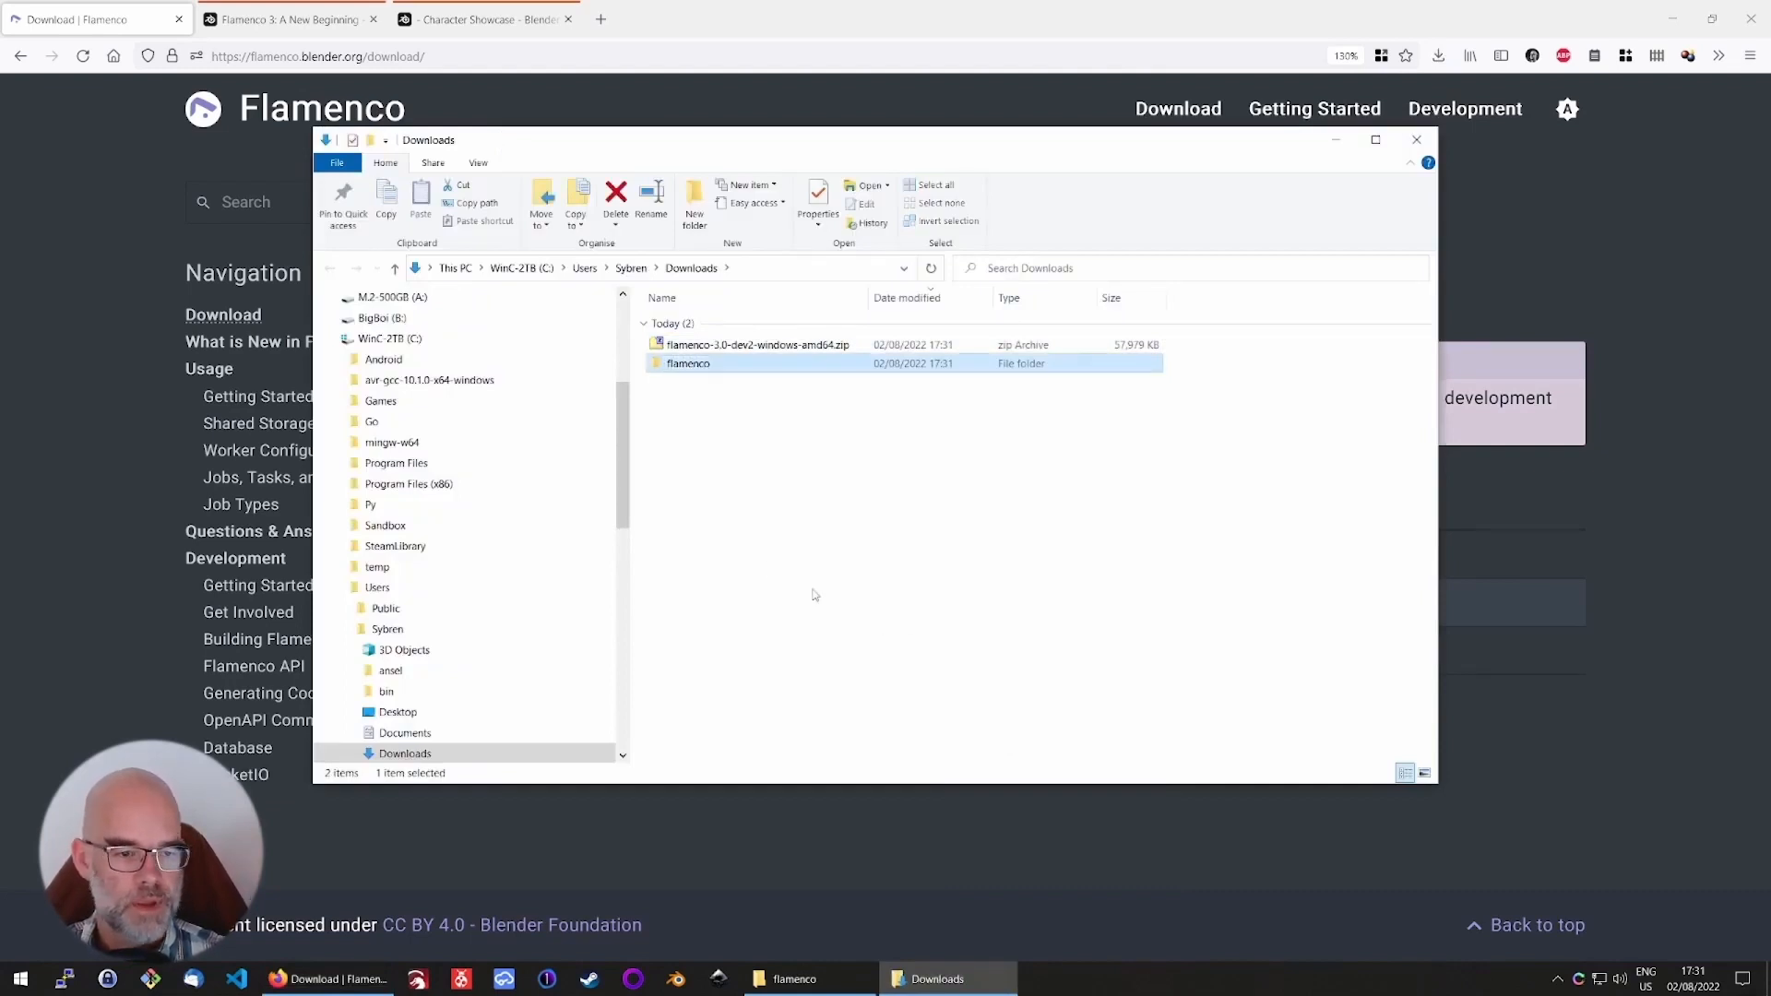
Extract all contents of flamenco-3.0-dev2-windows-amd64.zip into the Downloads flamenco folder
scroll(565, 543, down, 3)
click(506, 588)
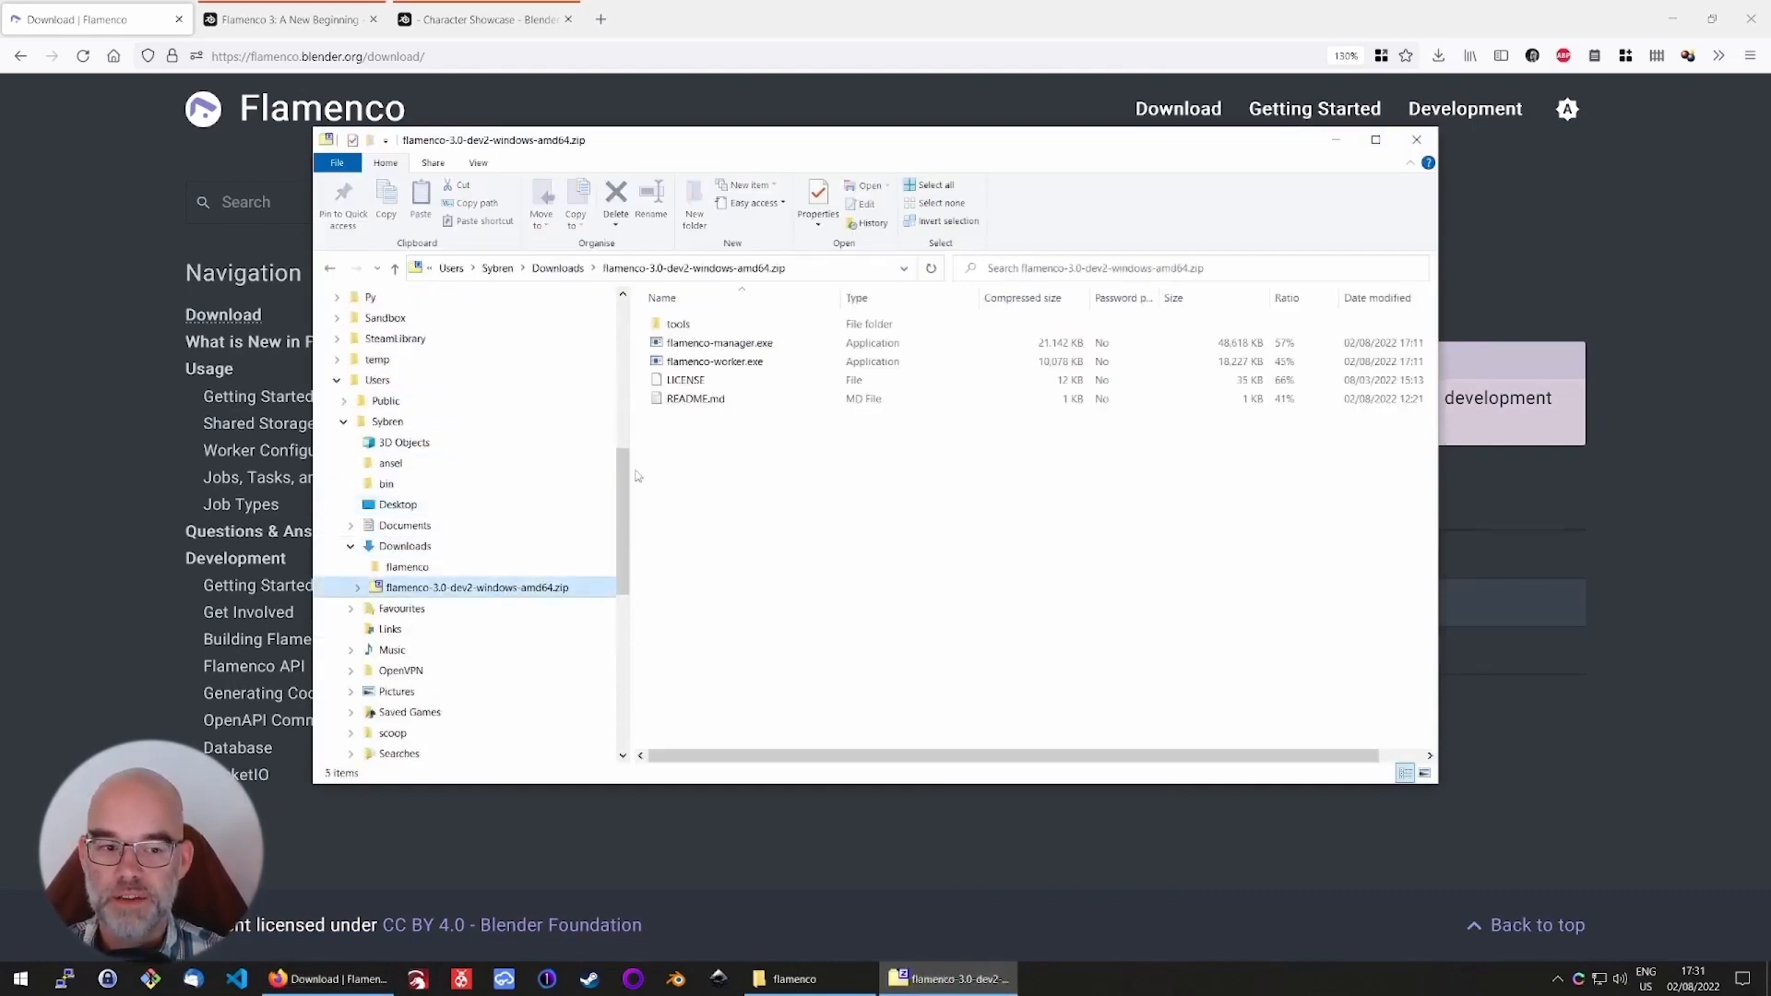
drag(786, 489, 431, 570)
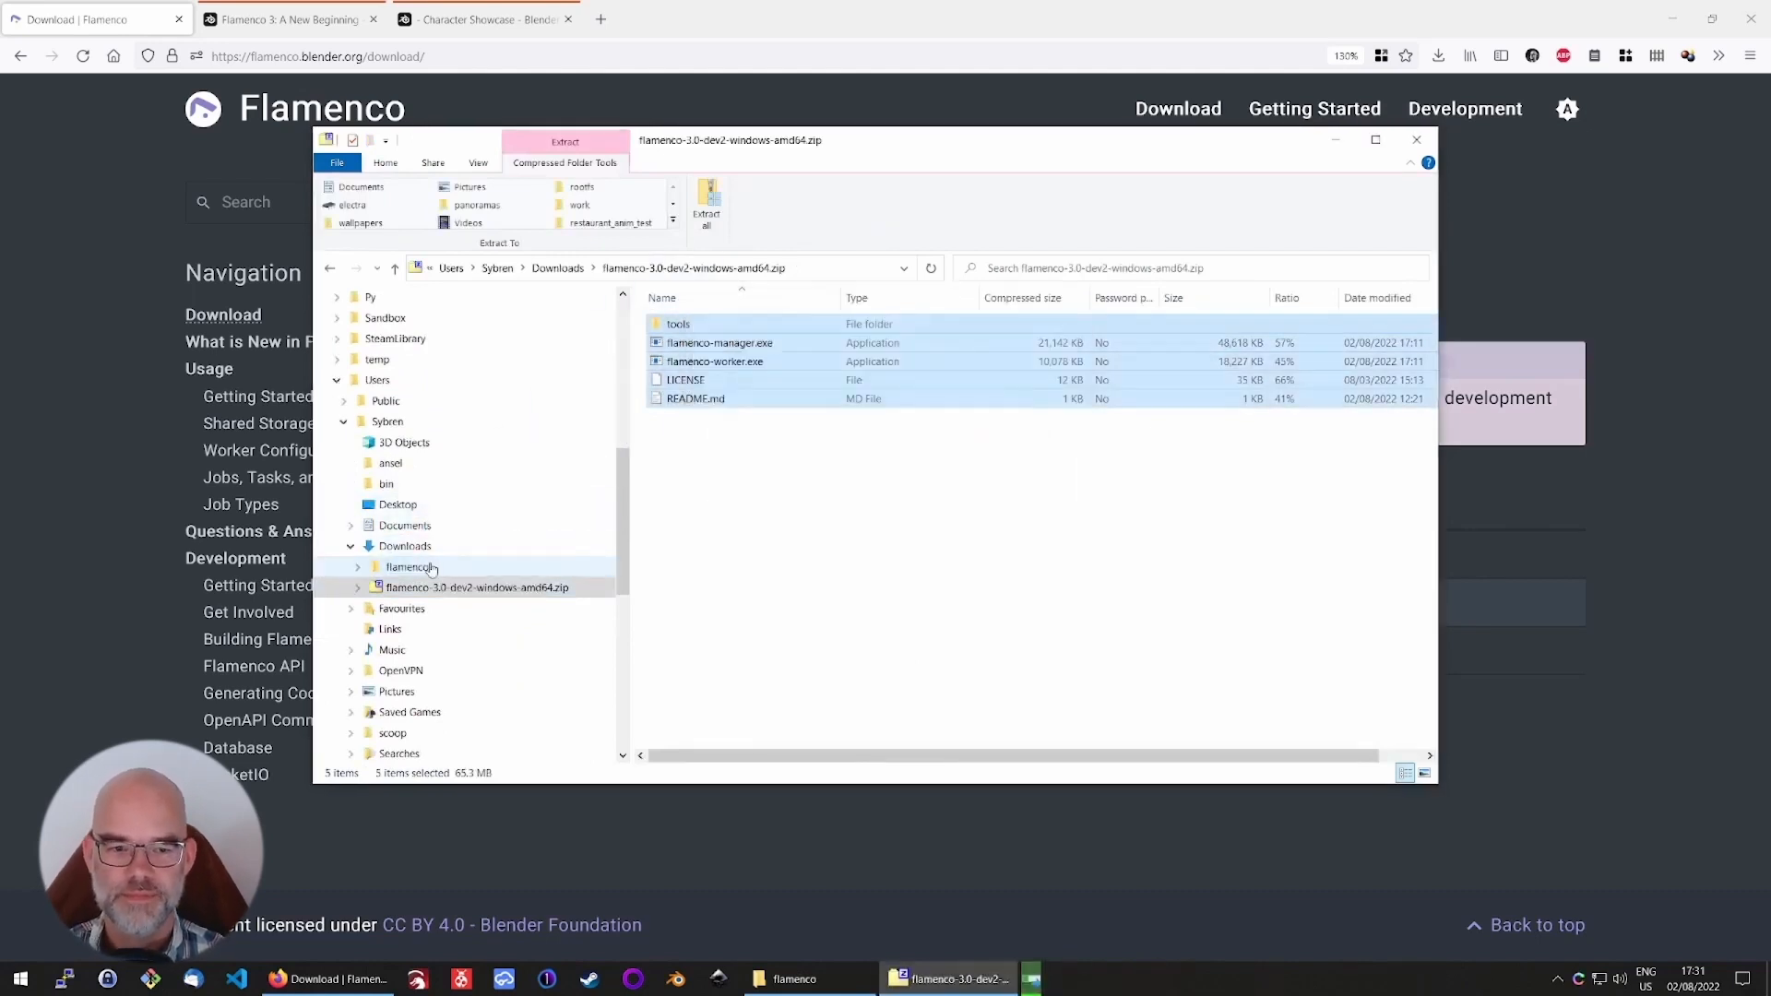
Run flamenco-manager.exe from the extracted flamenco folder, overriding the SmartScreen block
click(432, 567)
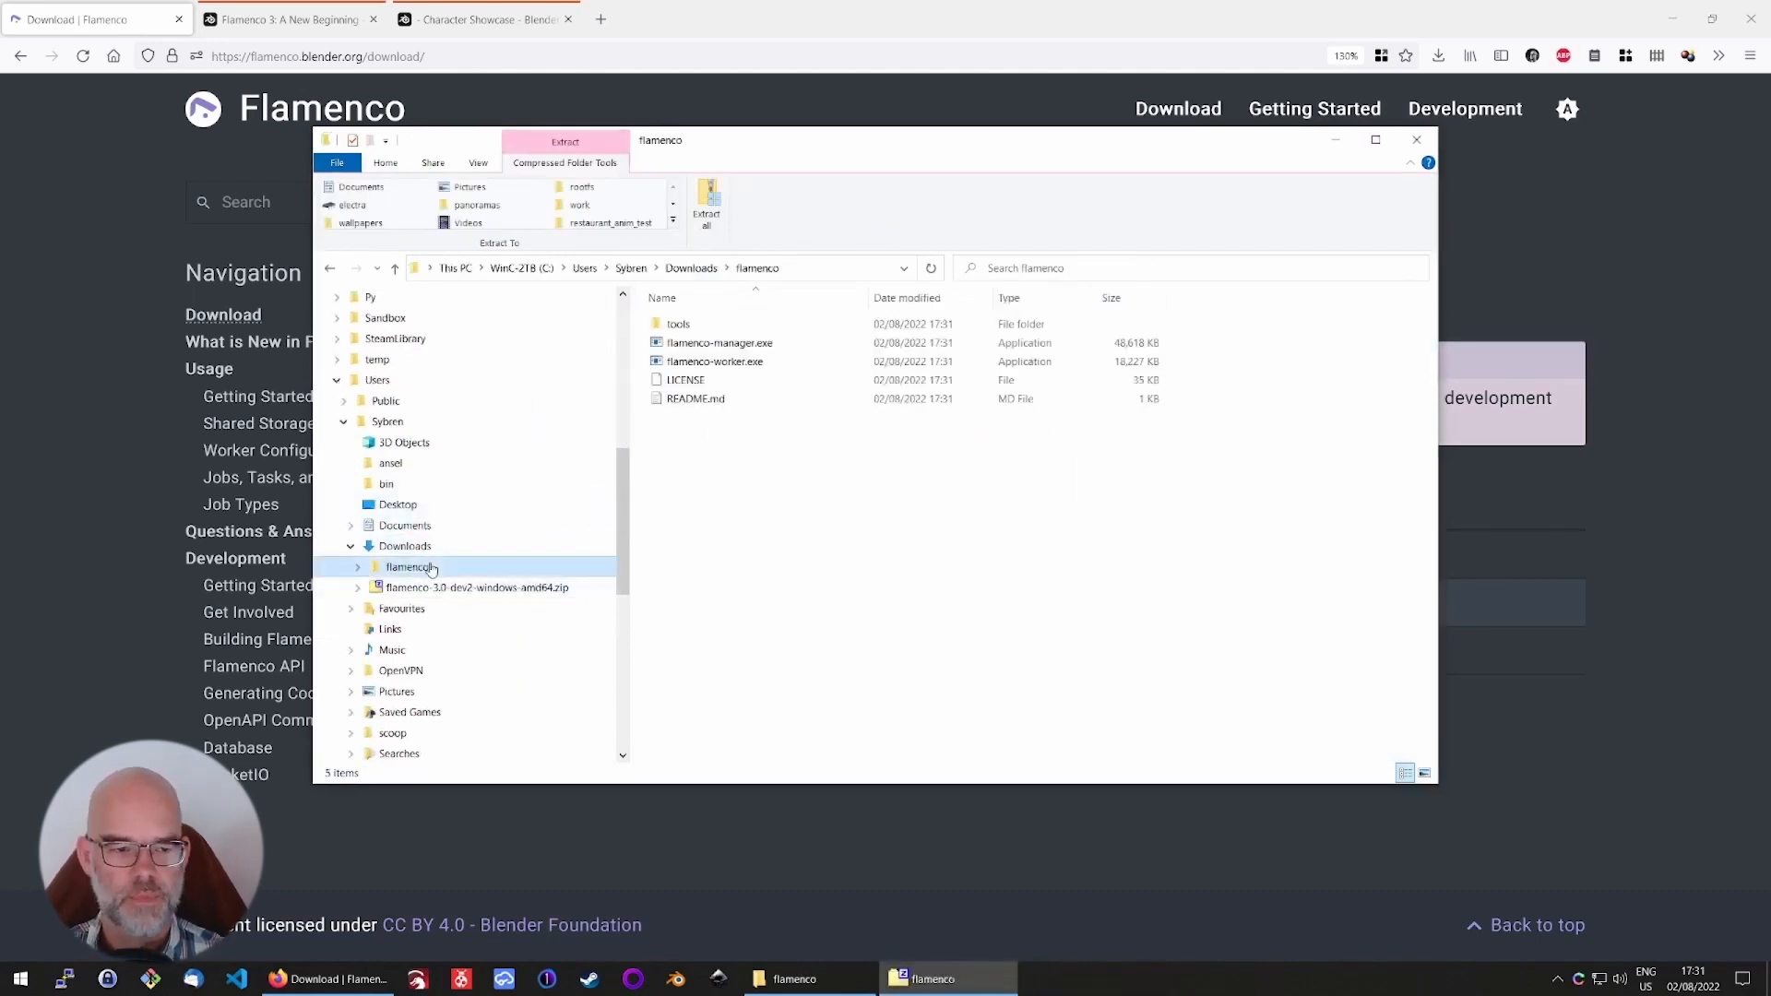
double_click(769, 347)
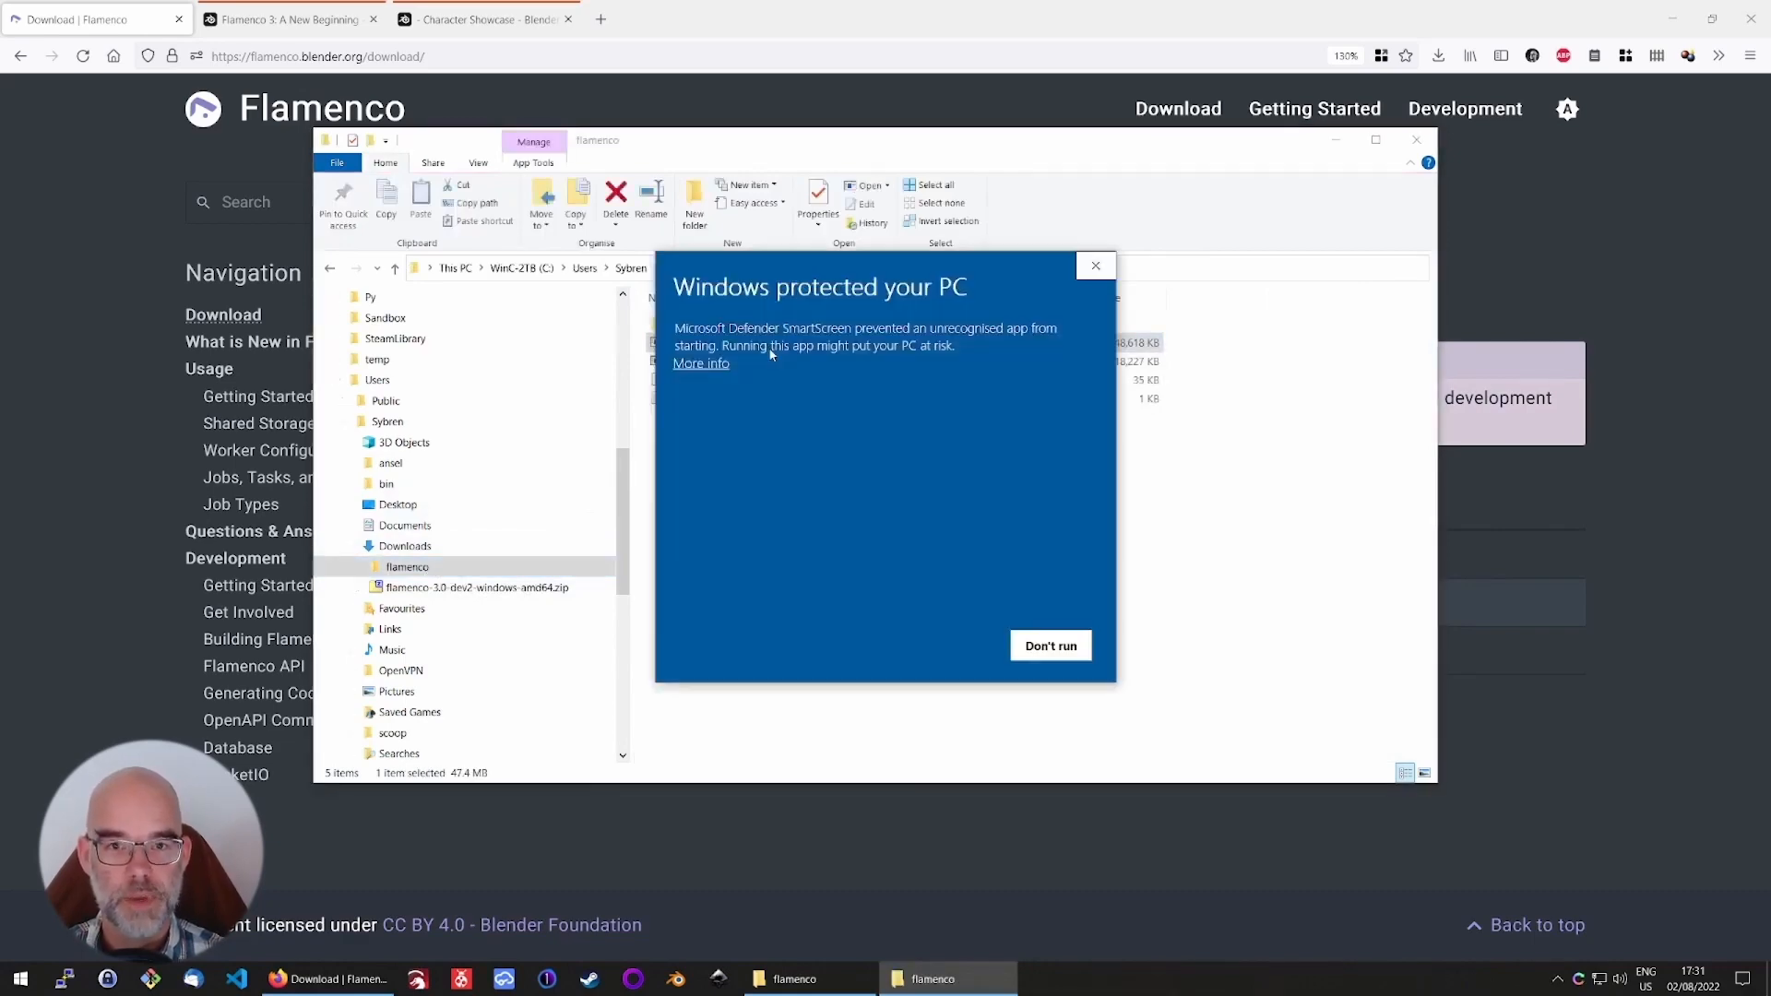
click(706, 366)
click(944, 645)
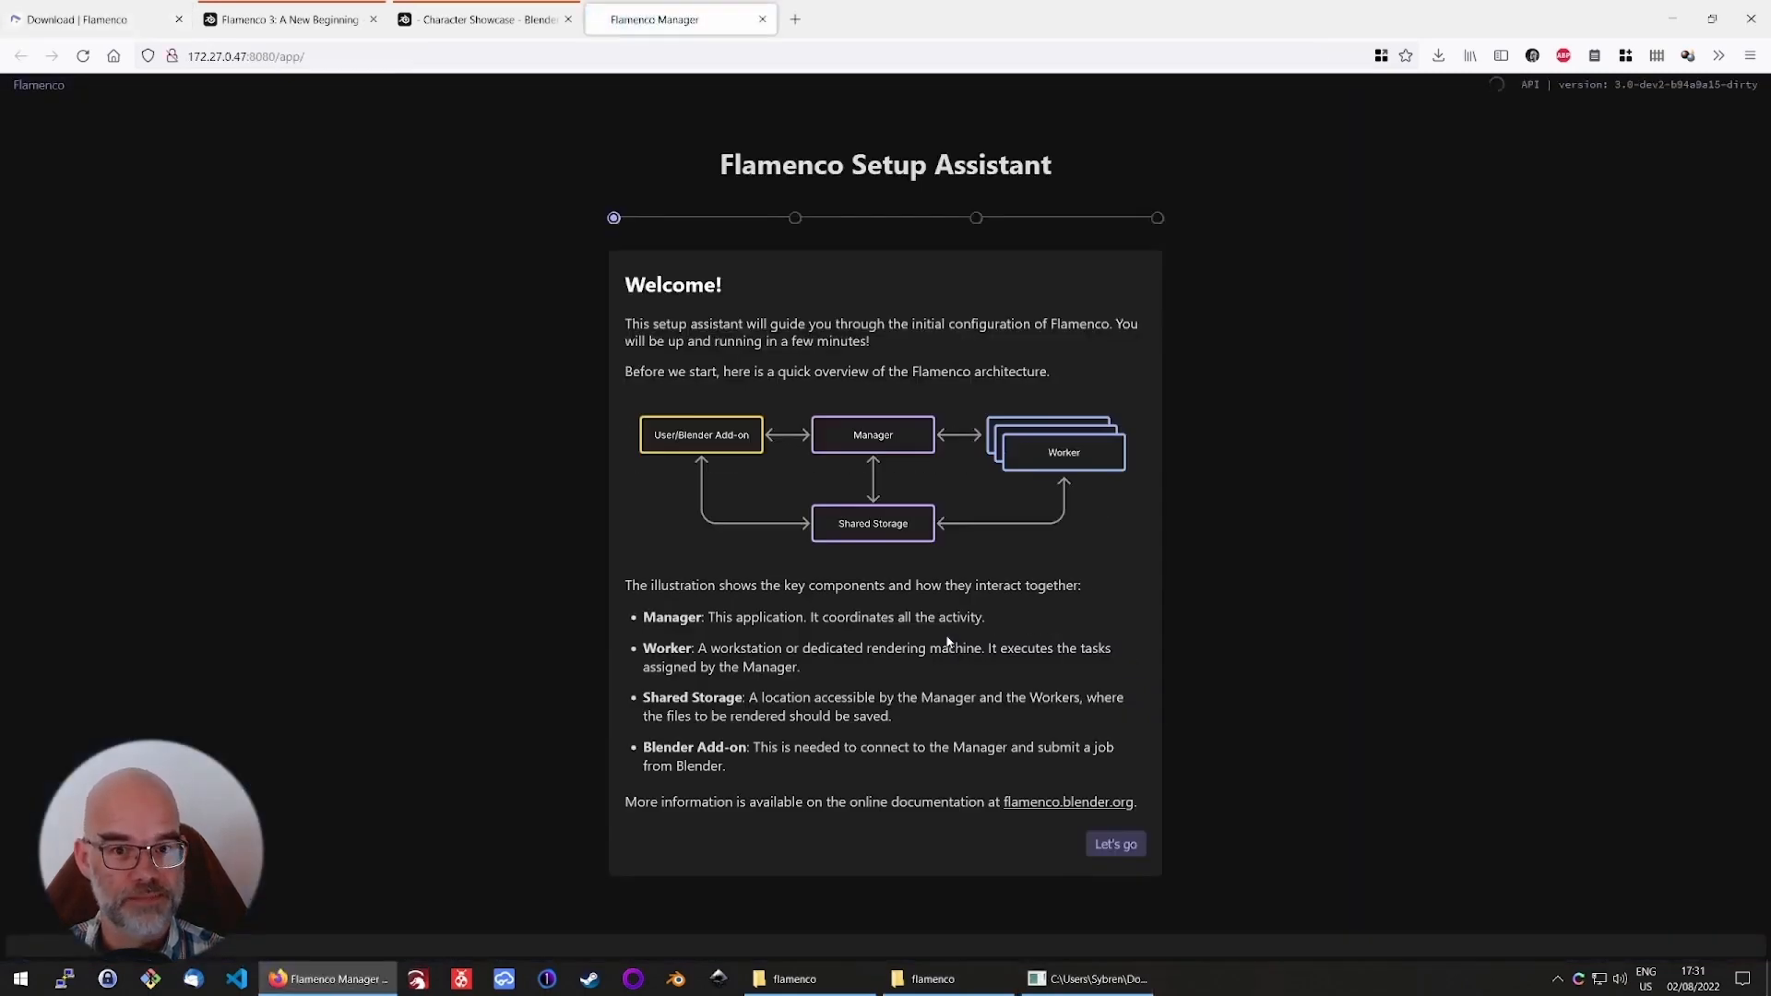
Begin the Flamenco Setup Assistant and set the shared storage path to F:\flamenco, copied from the folder's address
click(1124, 847)
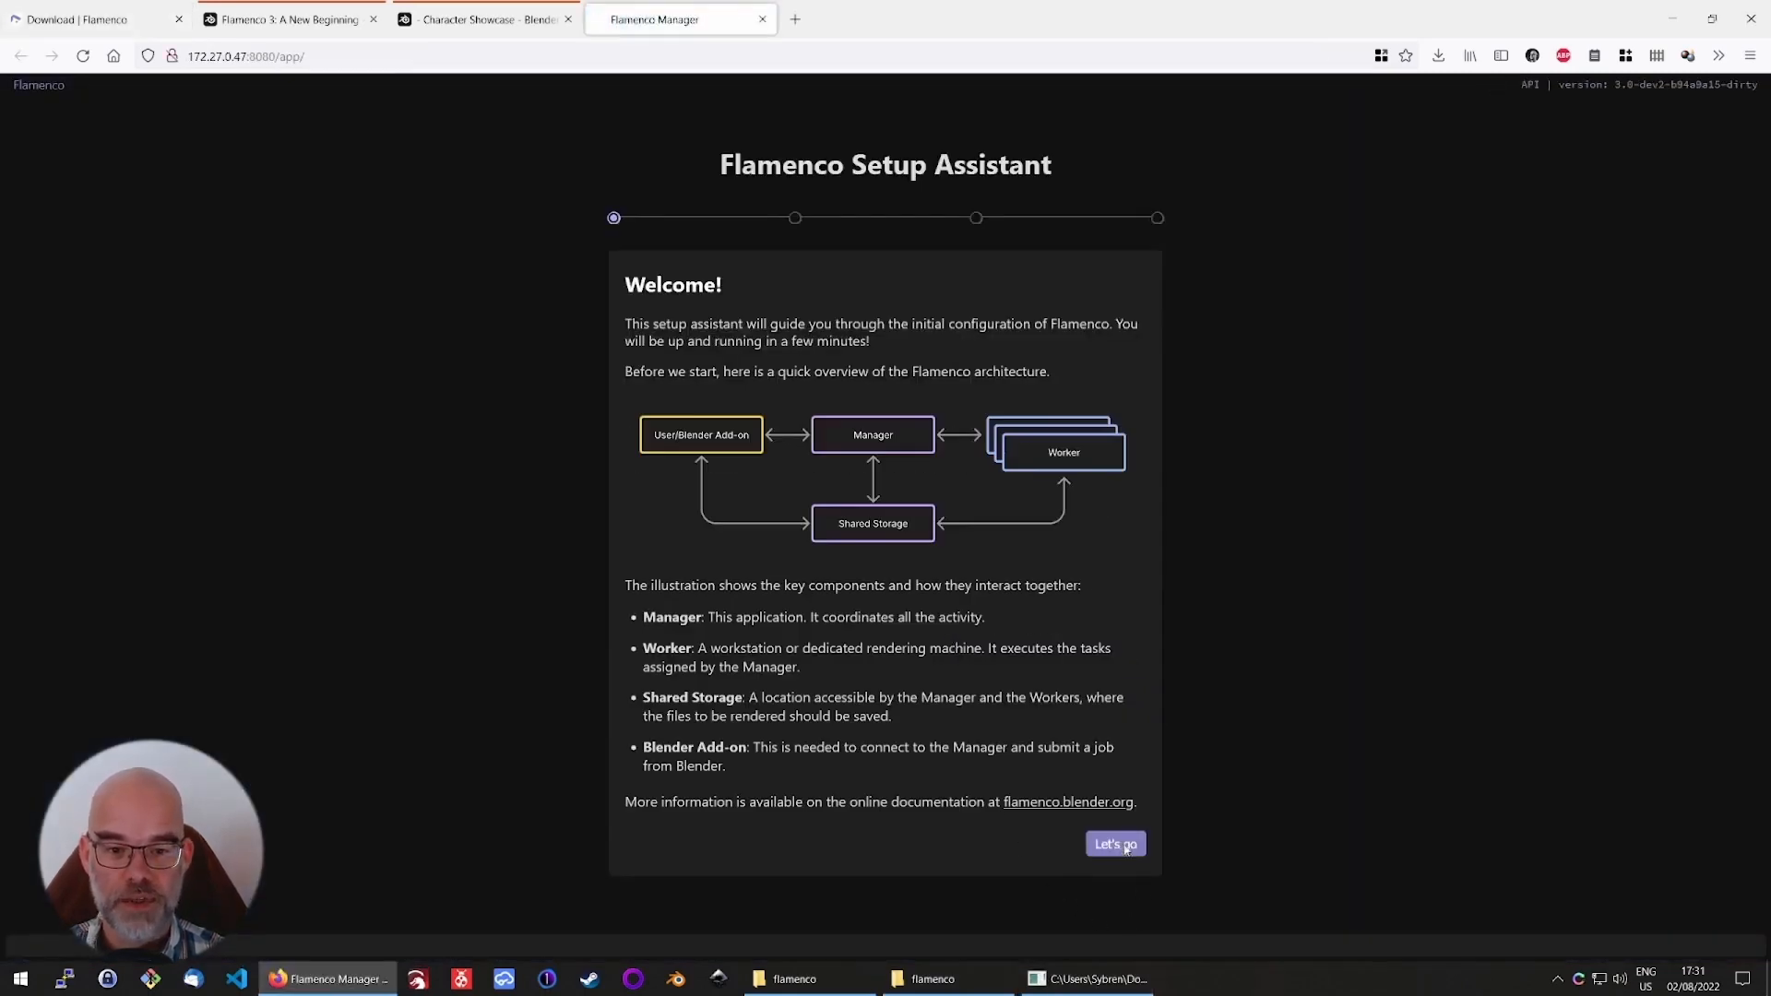
click(795, 979)
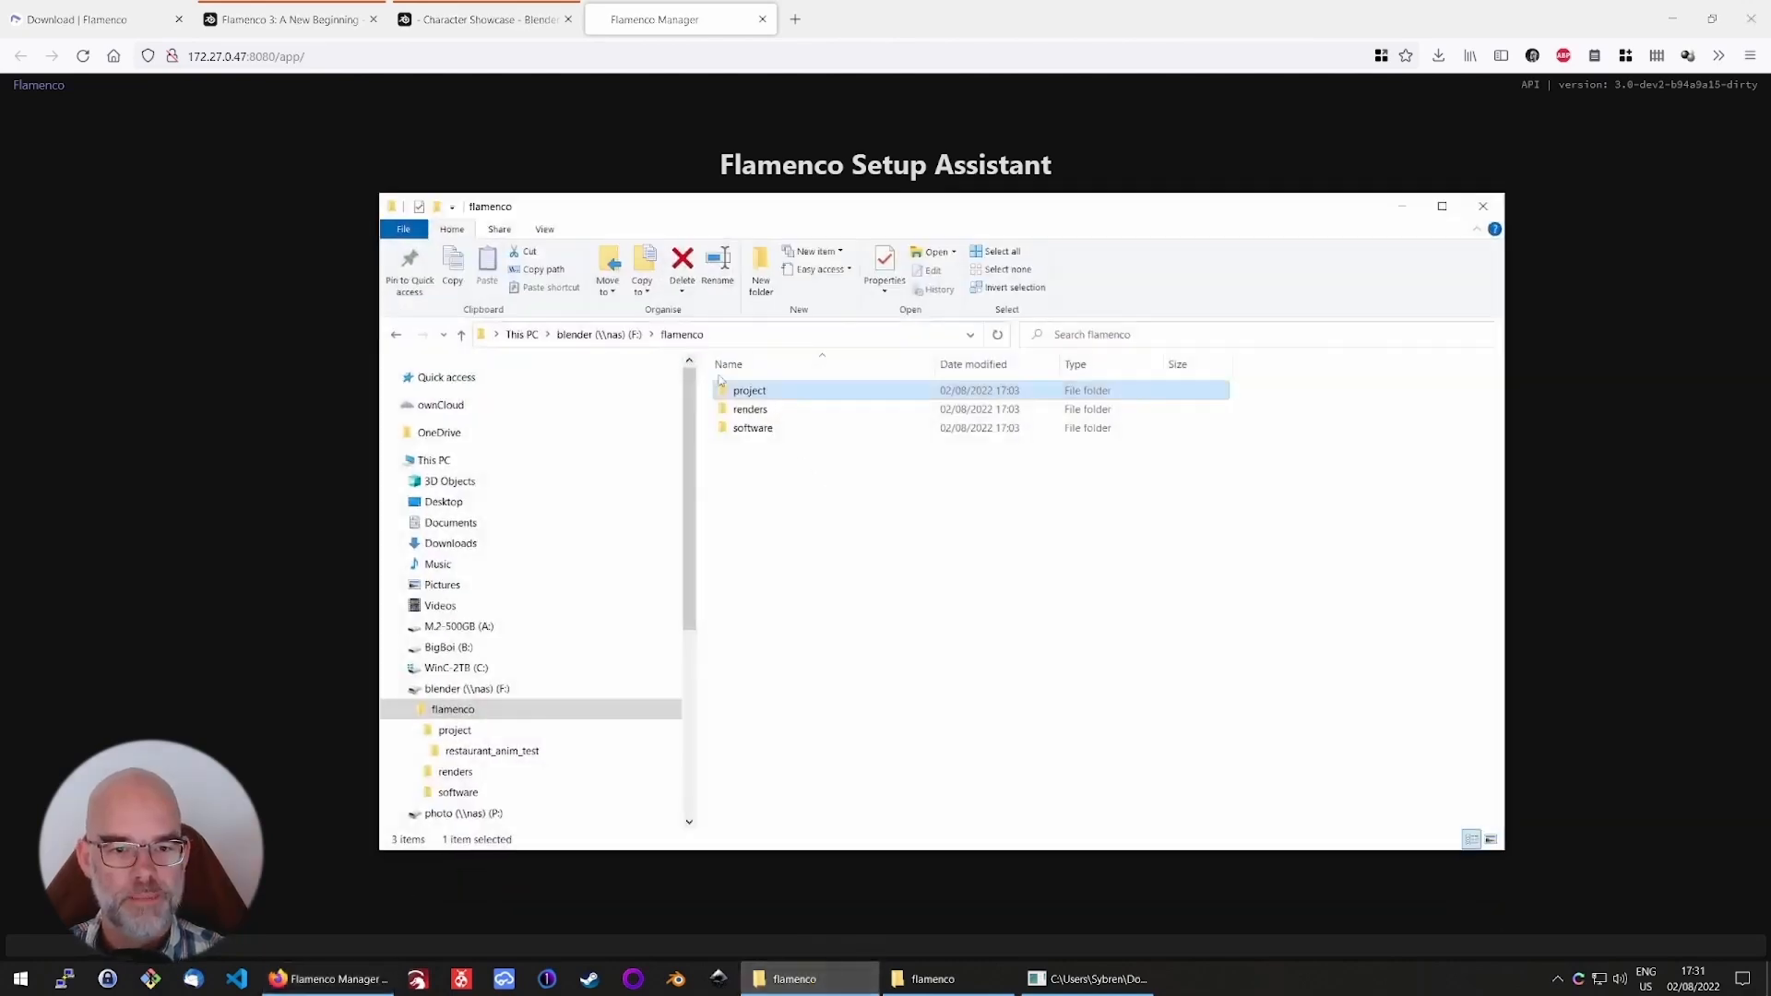
click(753, 334)
right_click(530, 335)
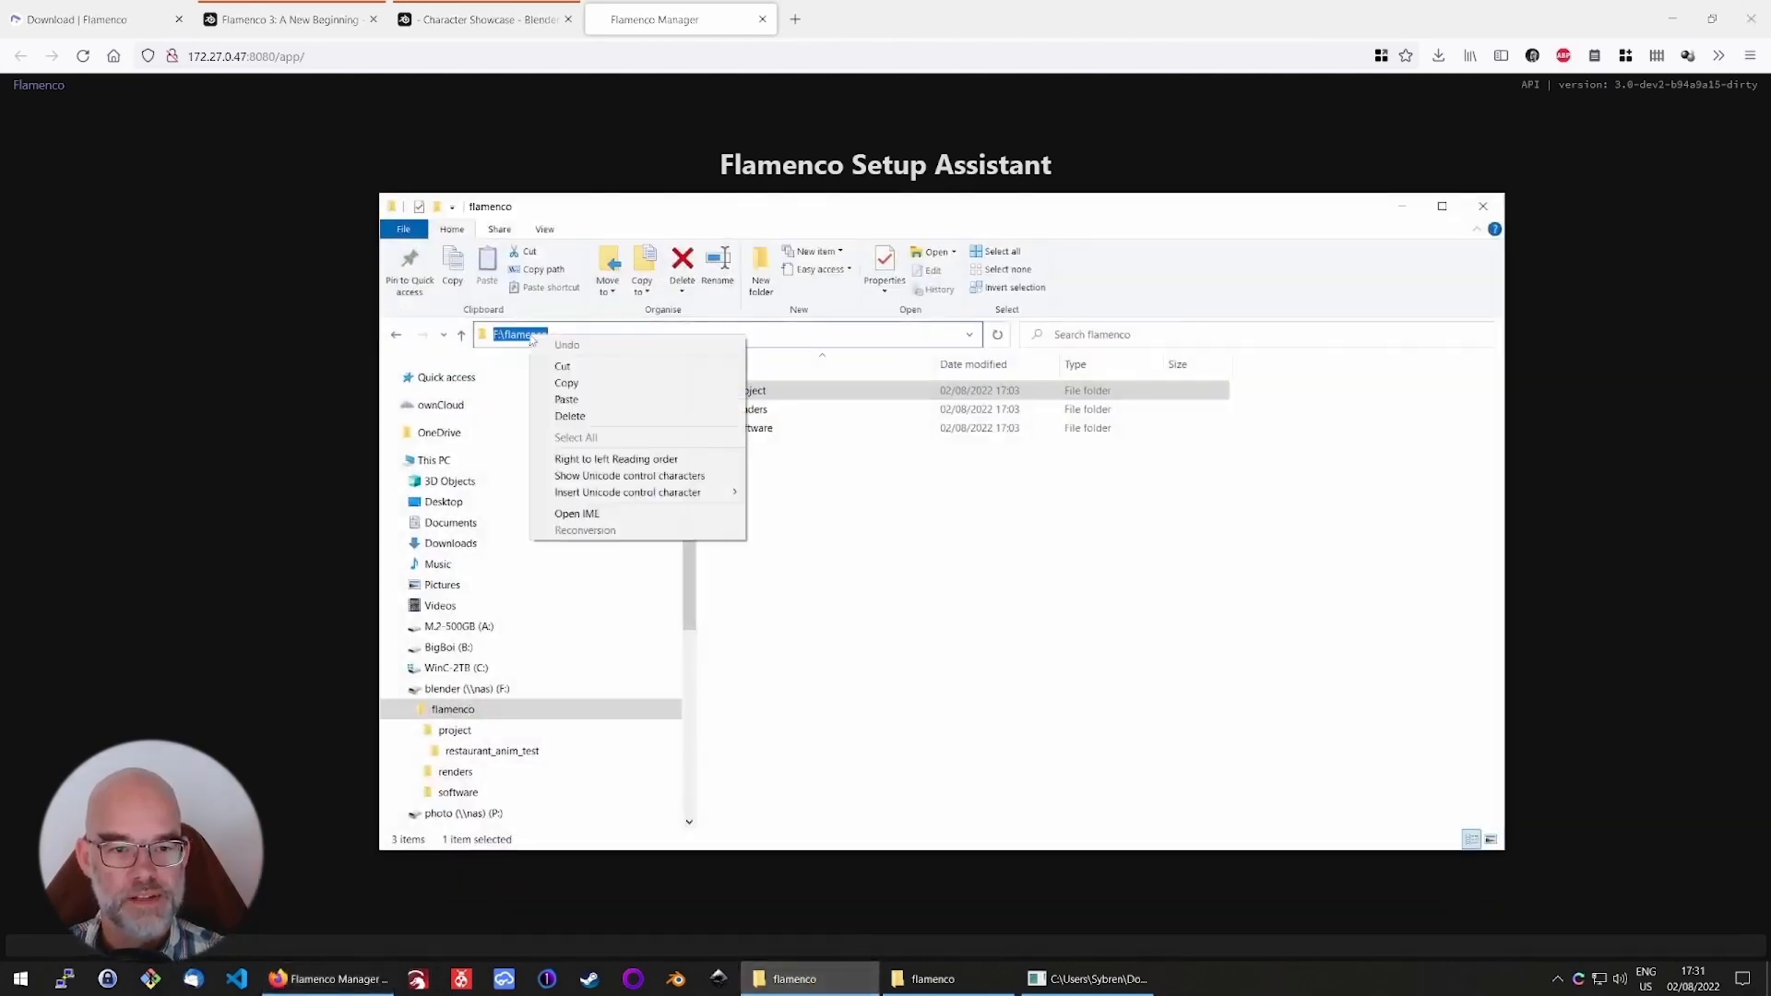
click(591, 392)
key(alt+Tab)
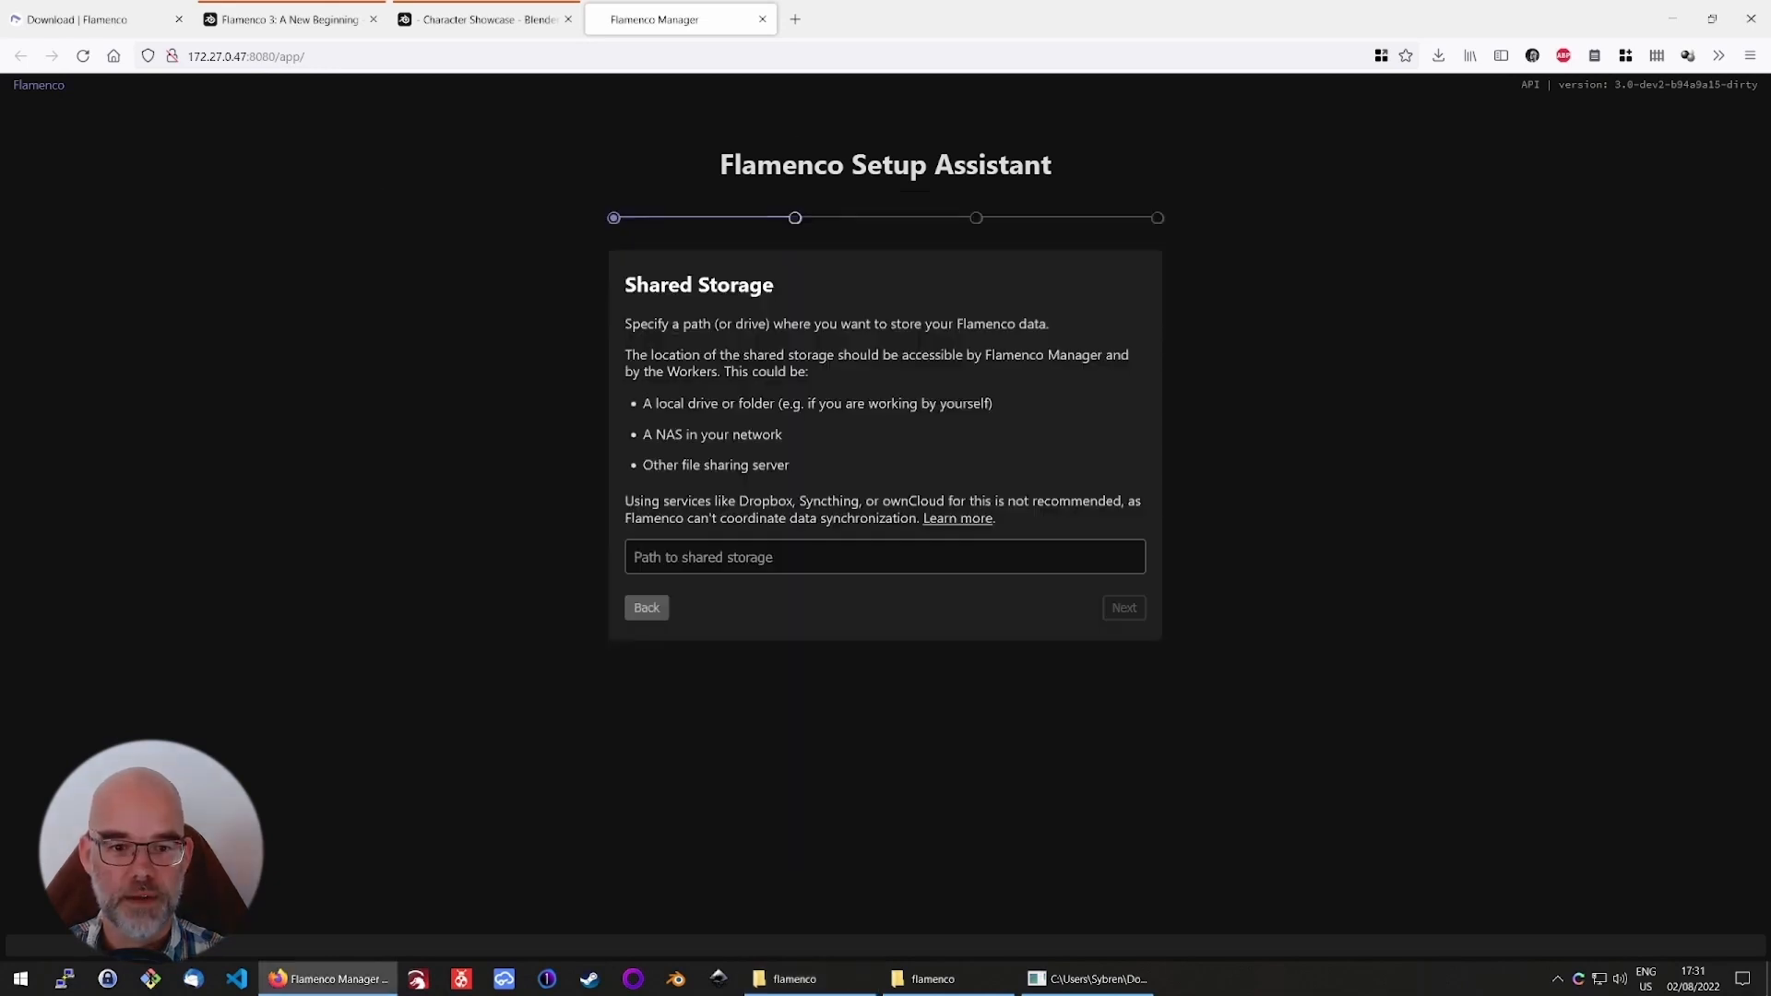
right_click(791, 560)
click(830, 690)
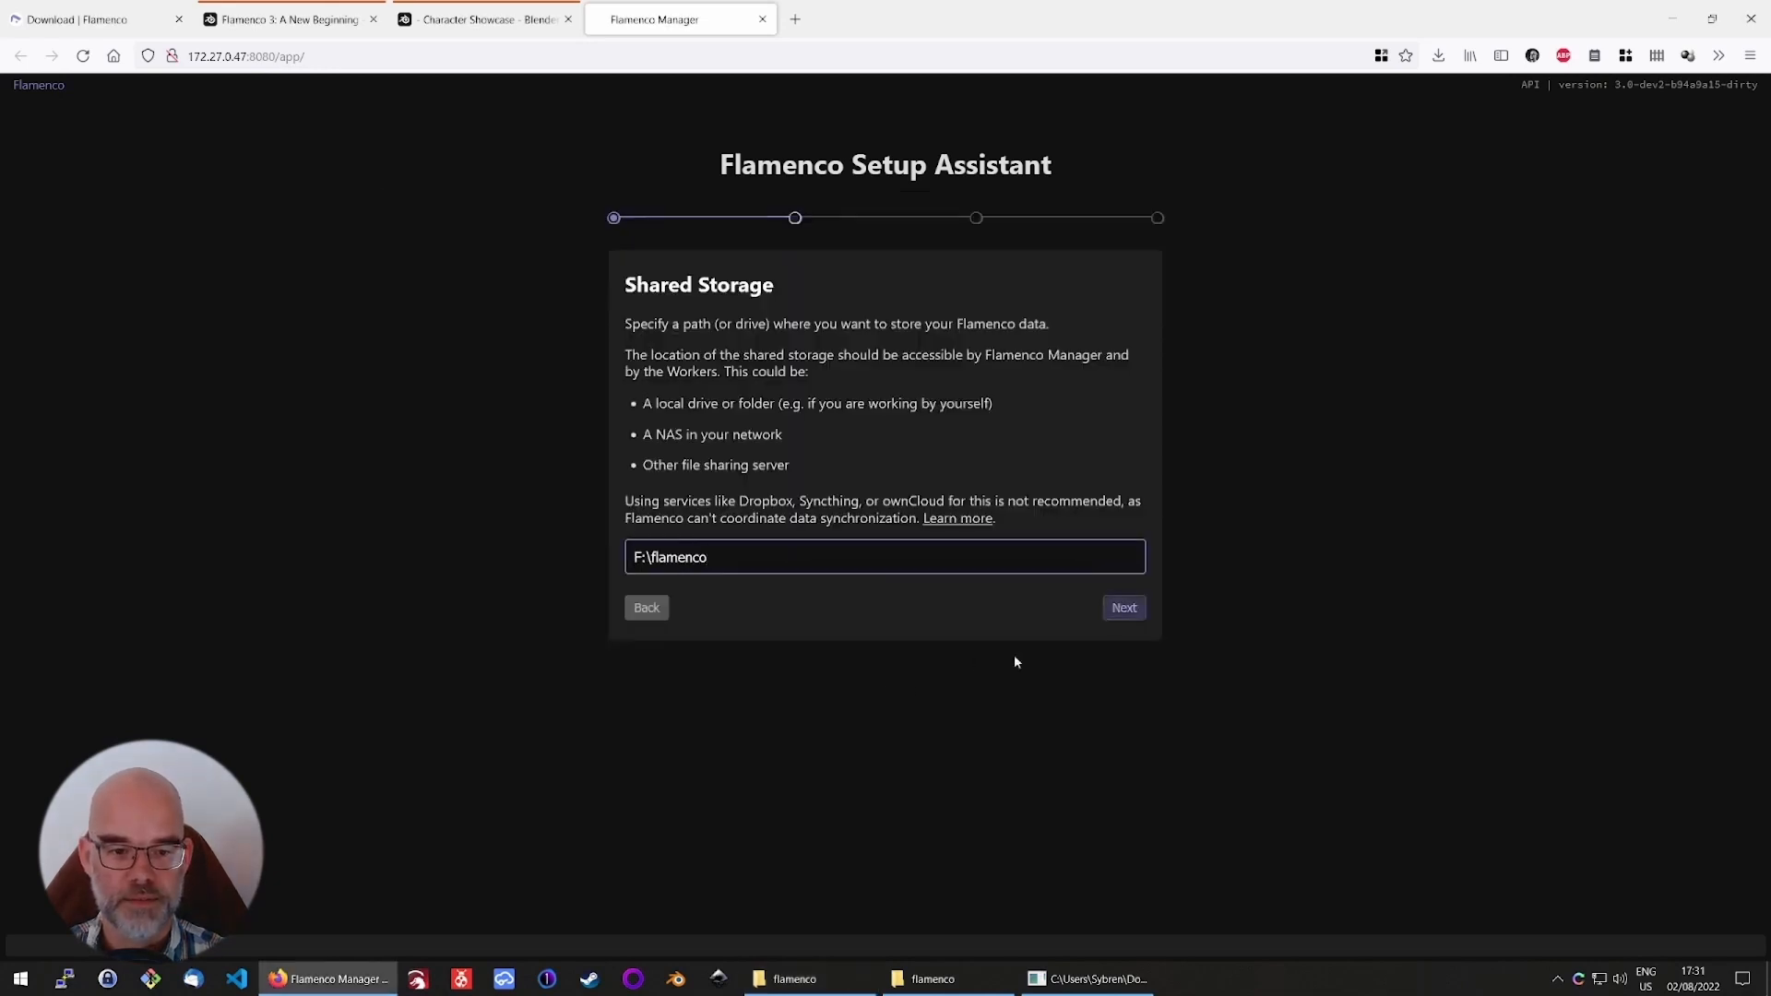
click(1127, 608)
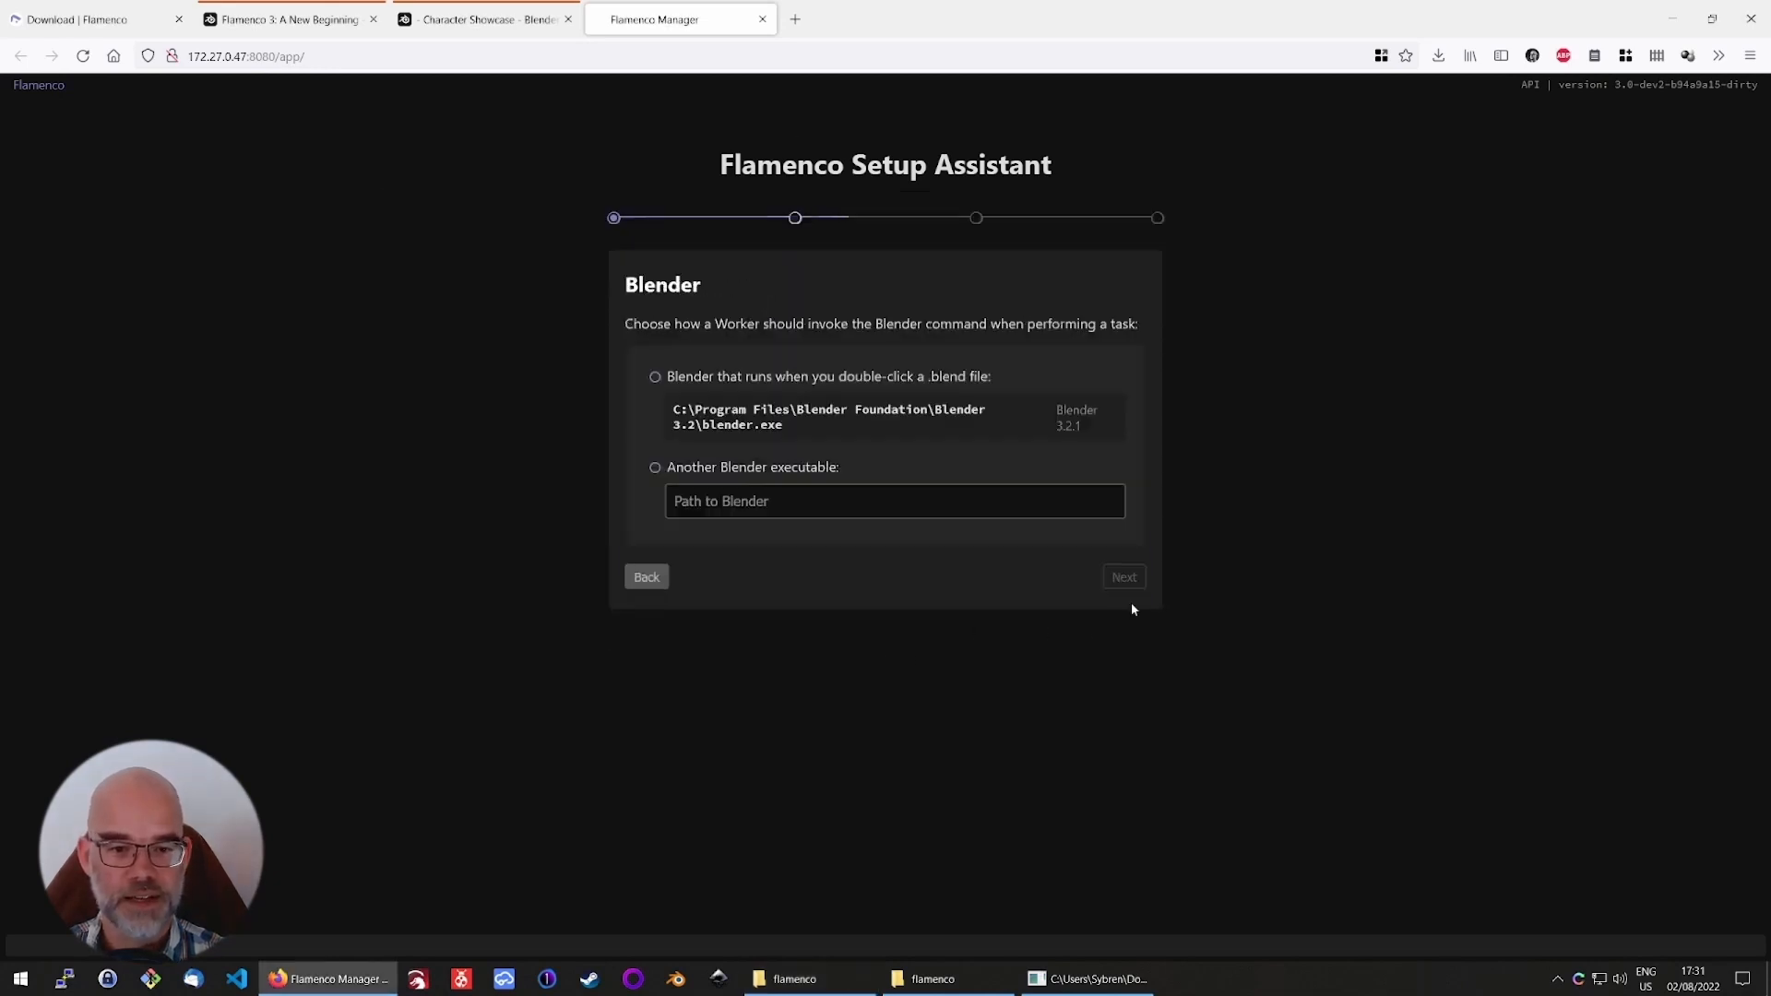
Choose the Blender associated with .blend files for the Workers and confirm the Flamenco configuration
click(653, 376)
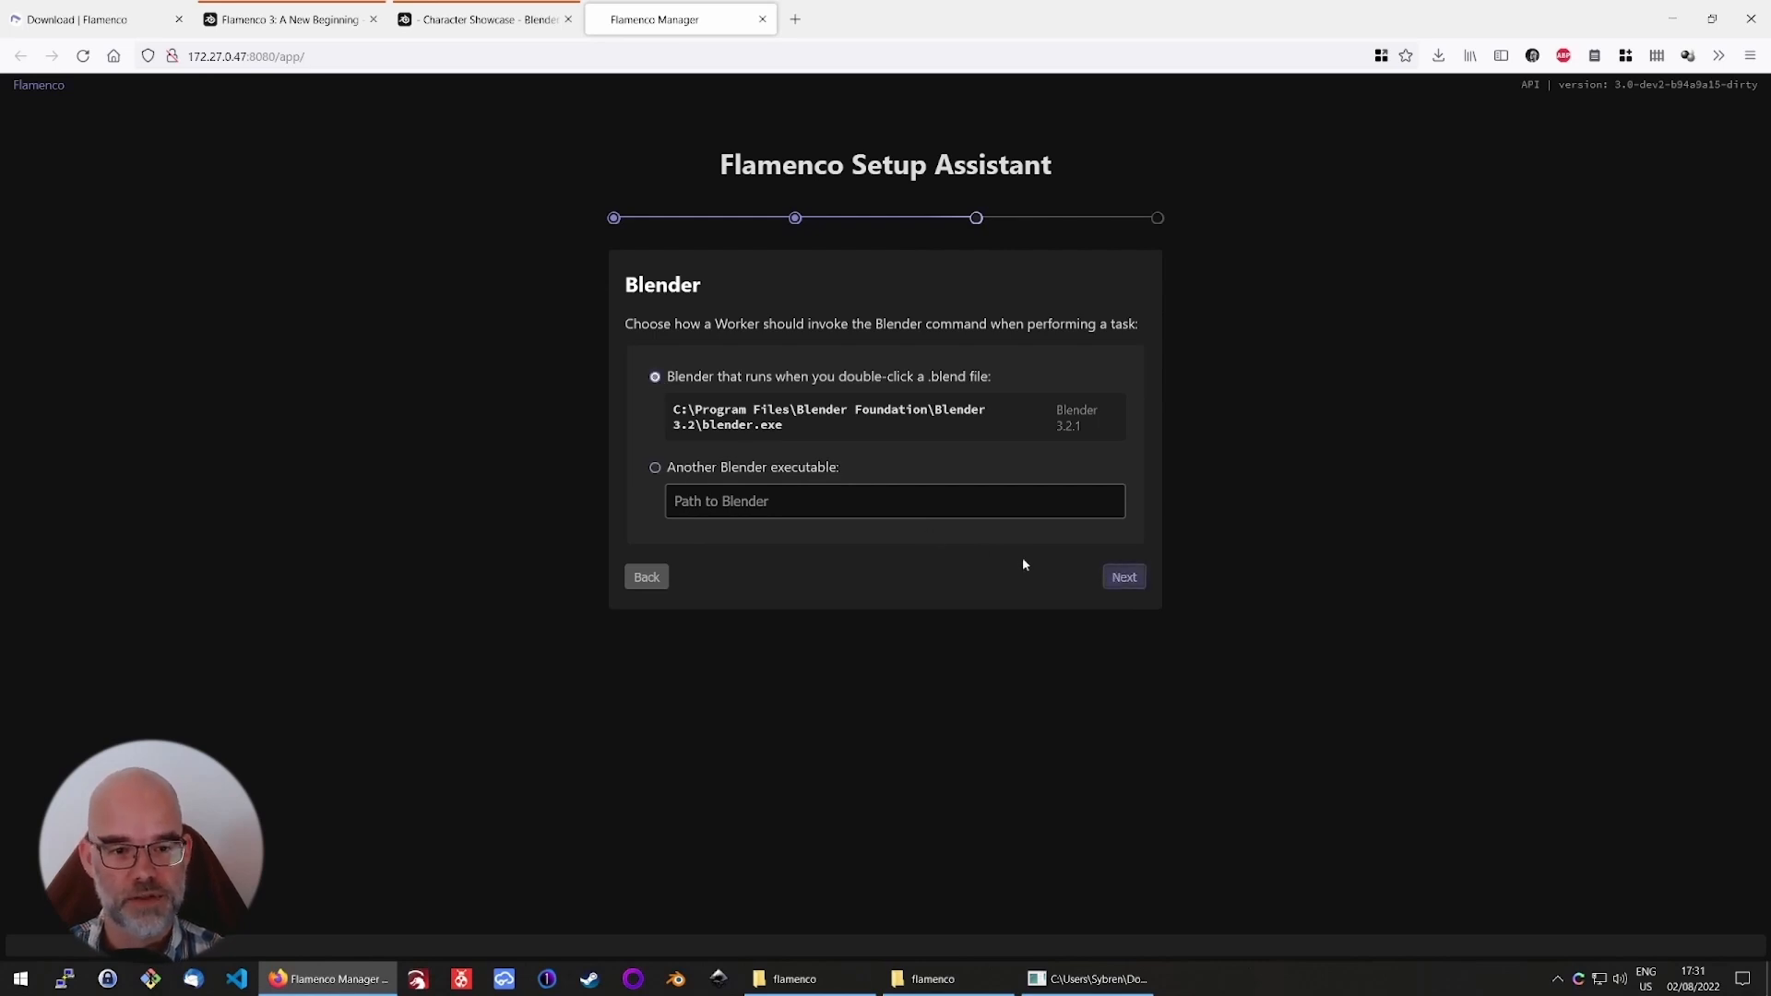
click(1123, 579)
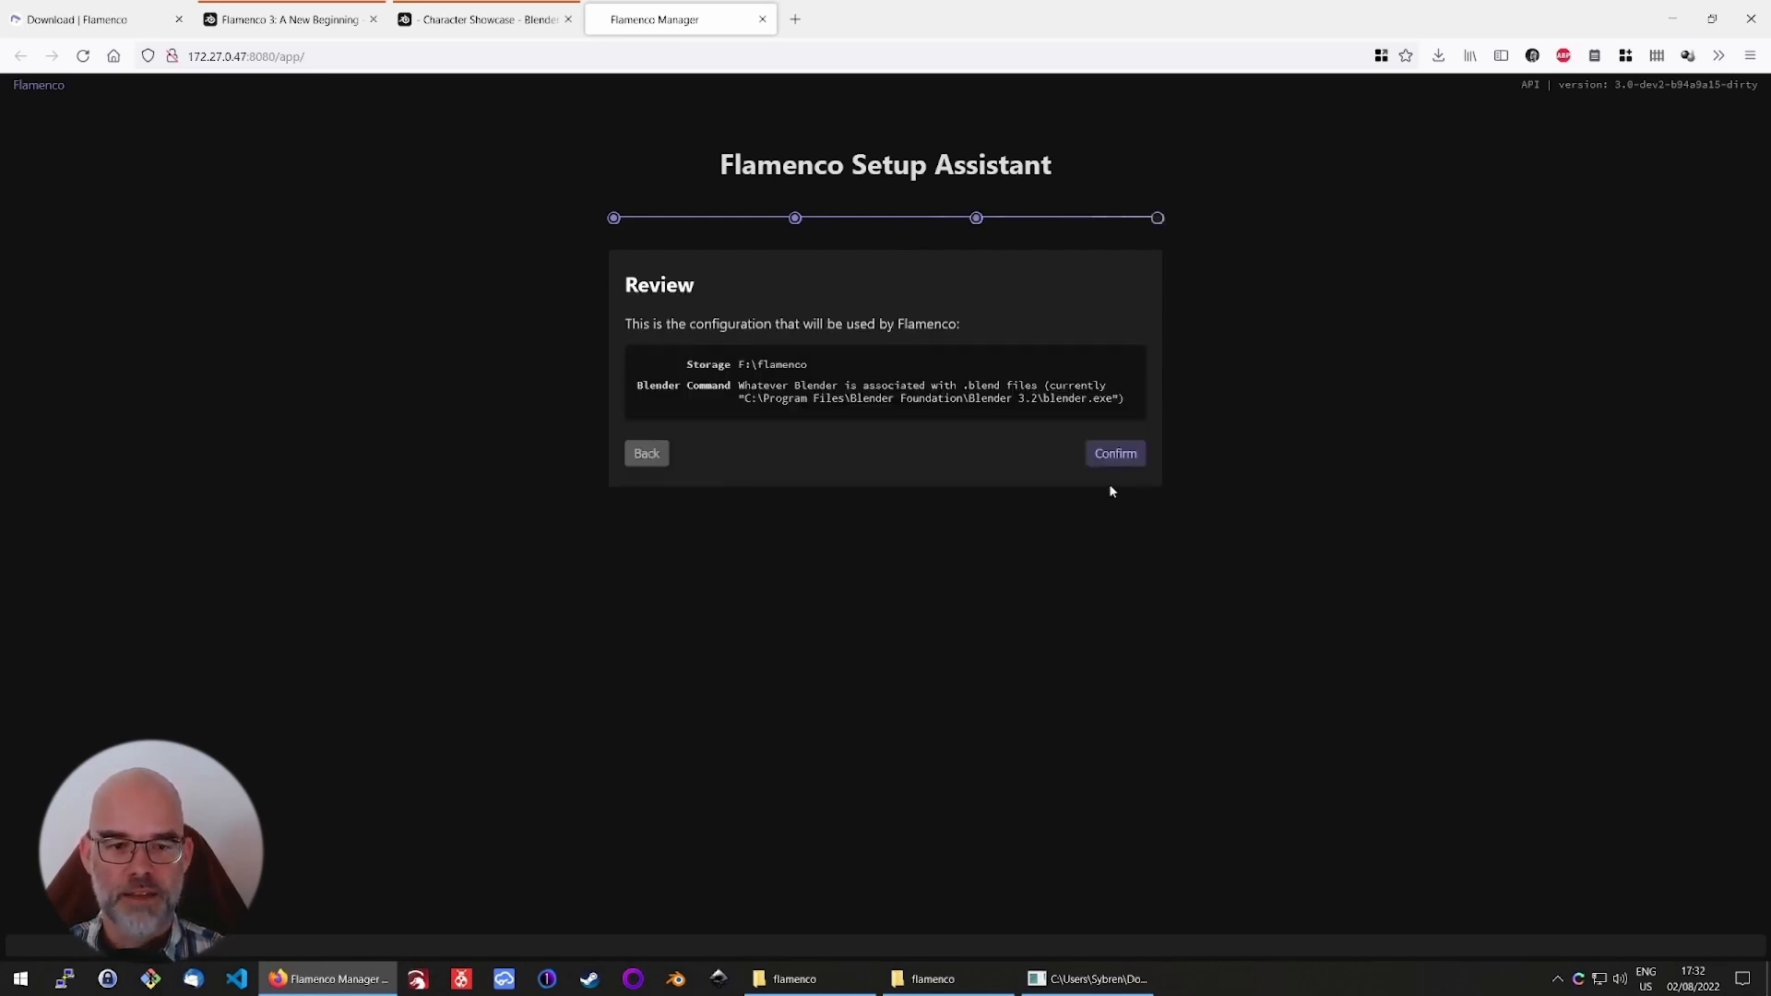
click(1112, 454)
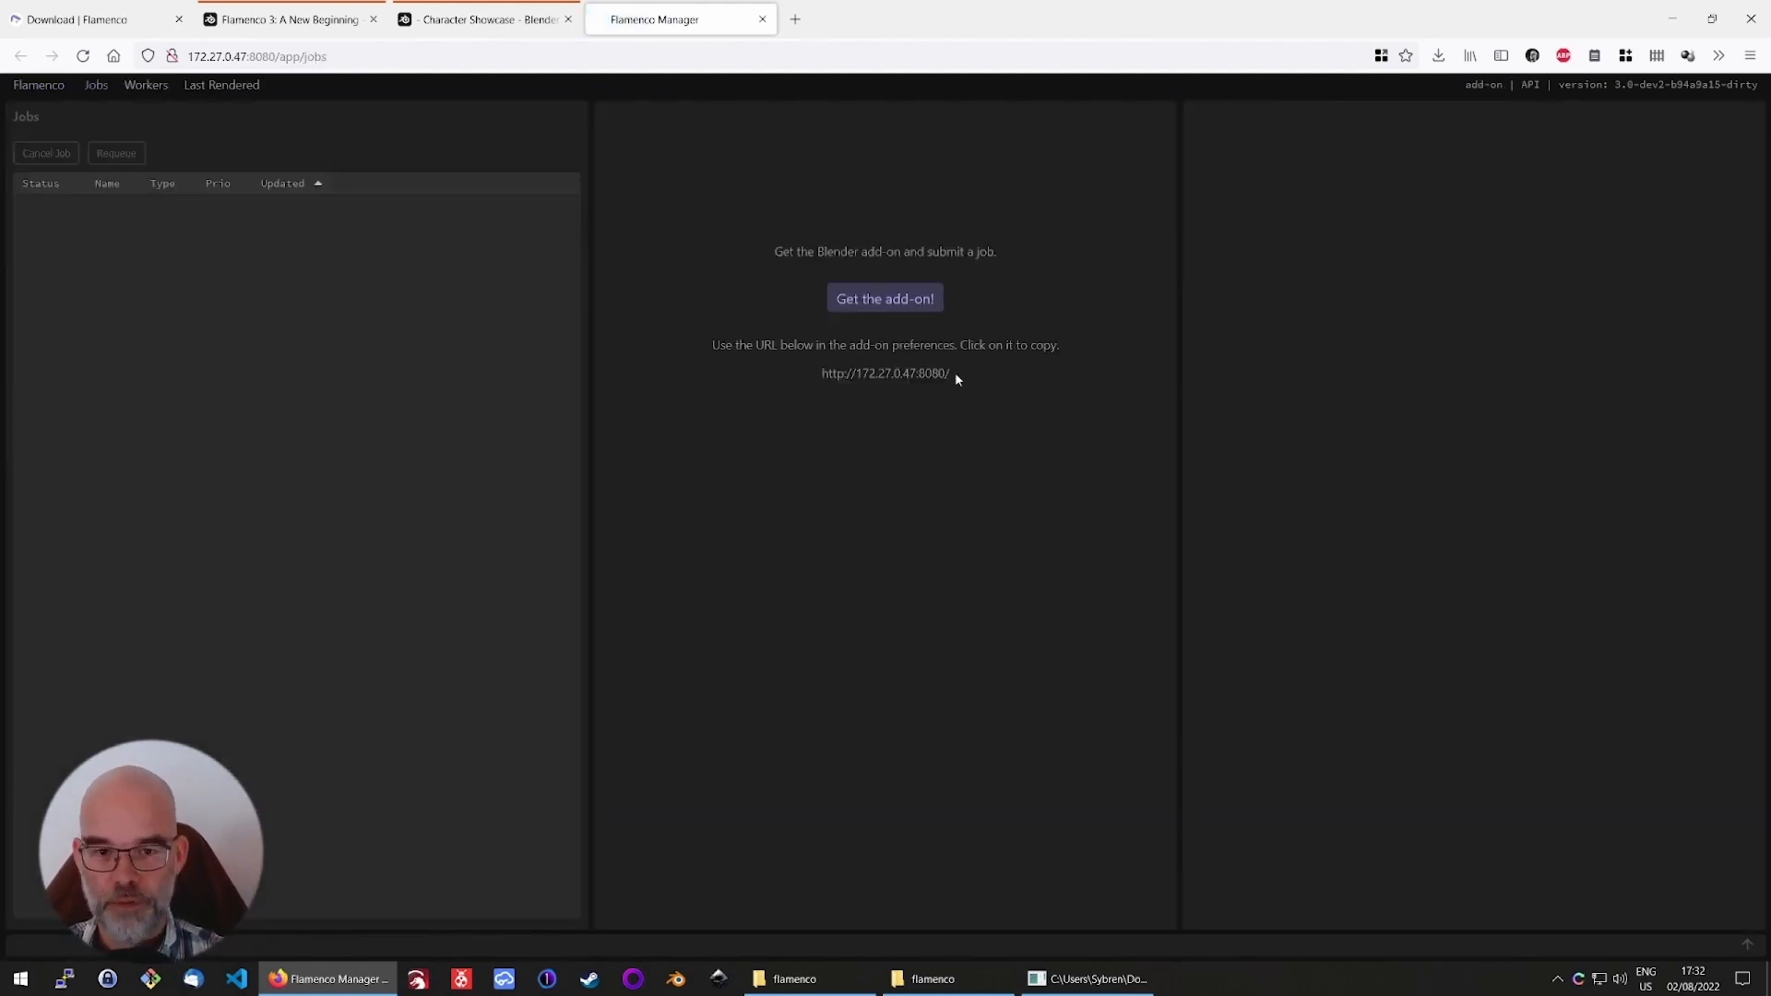
Copy the Manager's URL for the add-on preferences and download the Flamenco Blender add-on
click(891, 379)
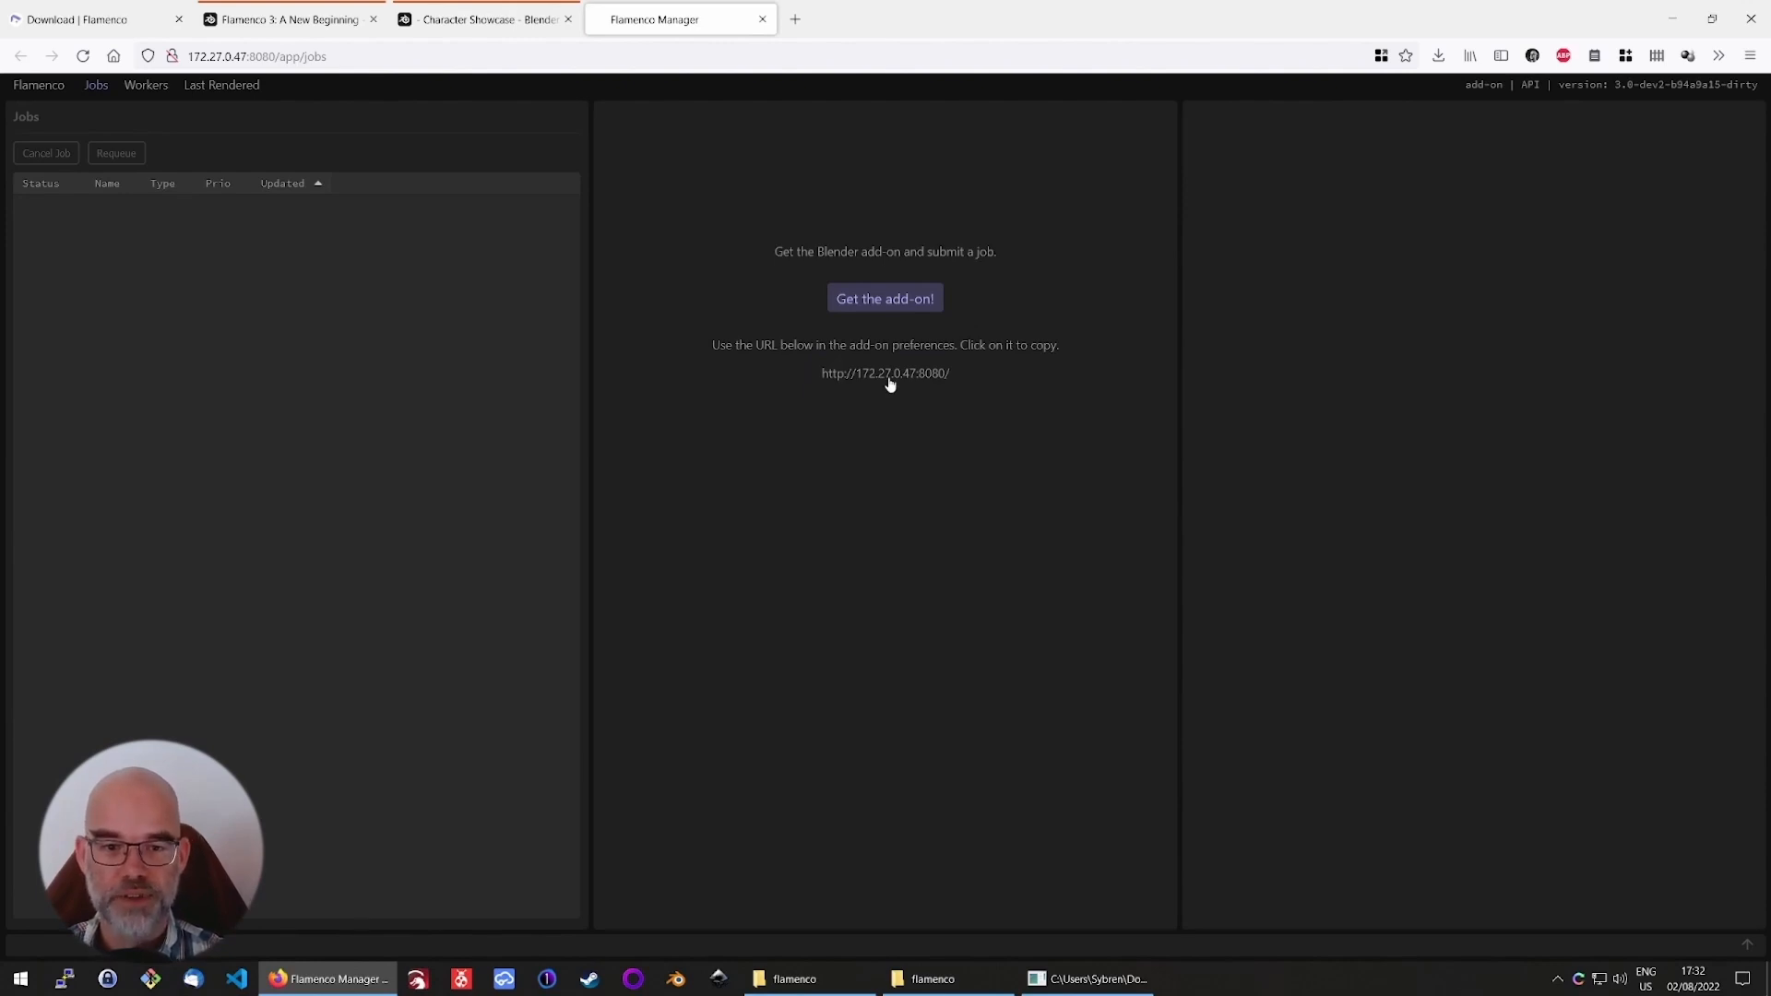
click(879, 301)
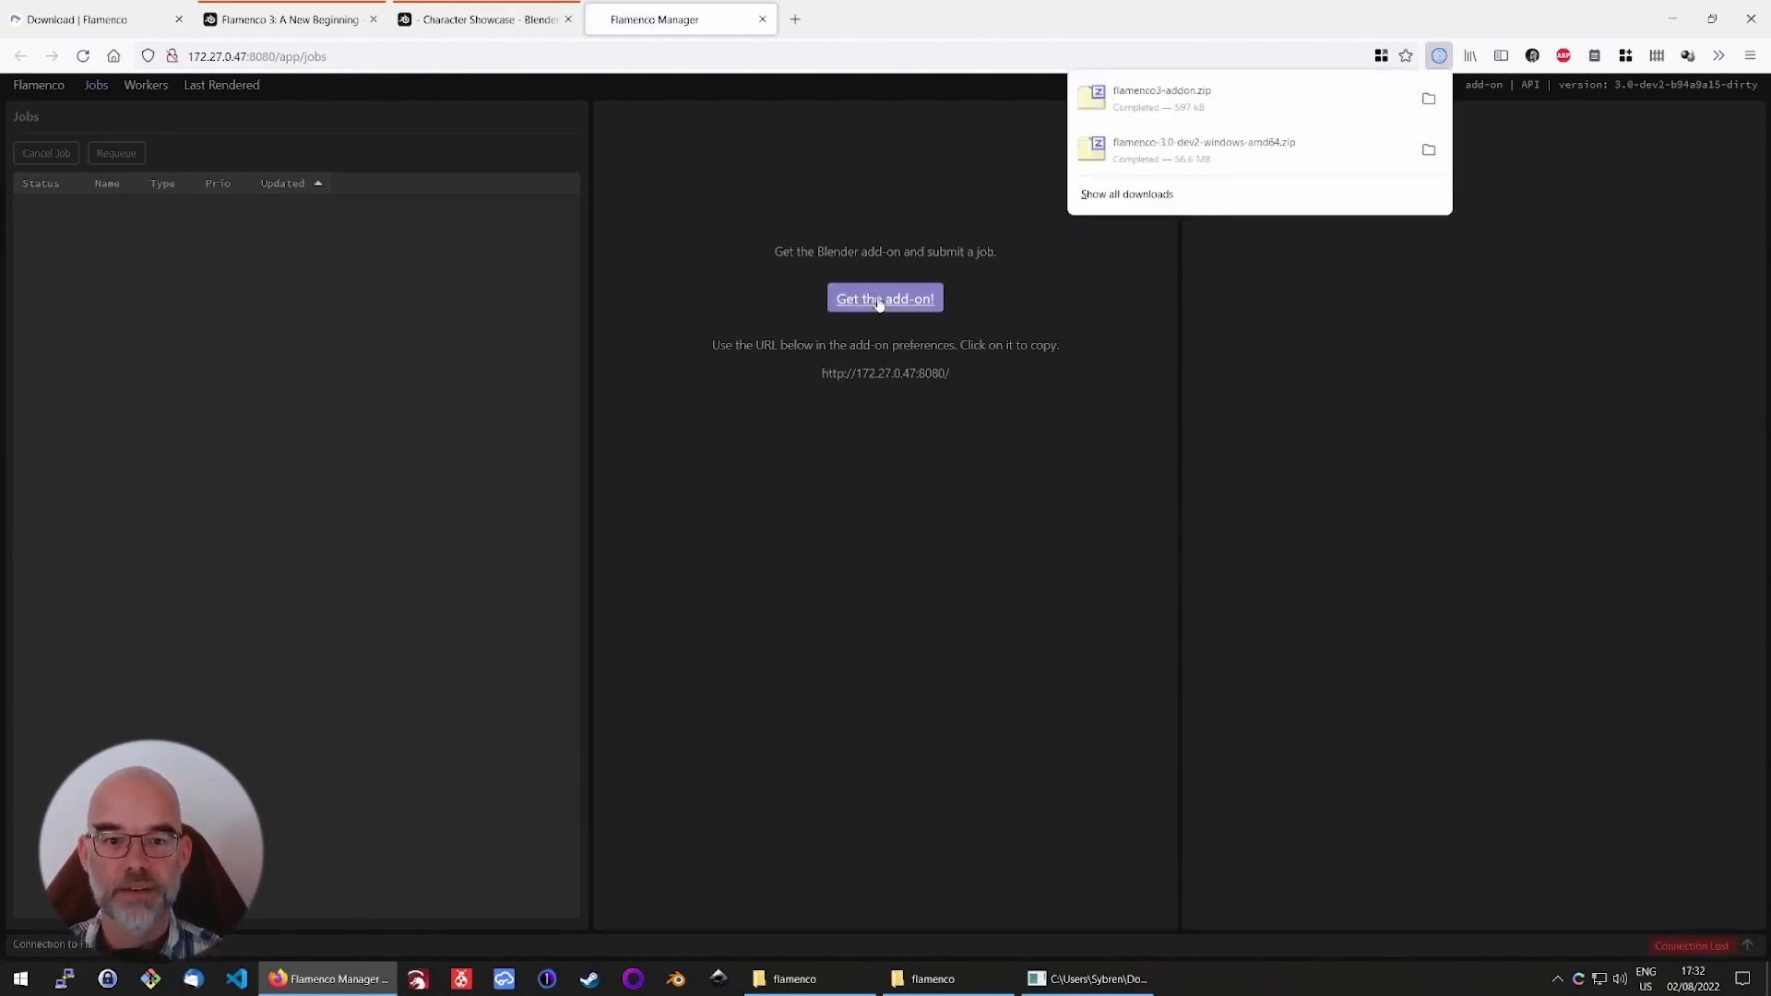
Launch Blender and install the flamenco3-addon.zip add-on from the Downloads folder through the preferences
click(676, 979)
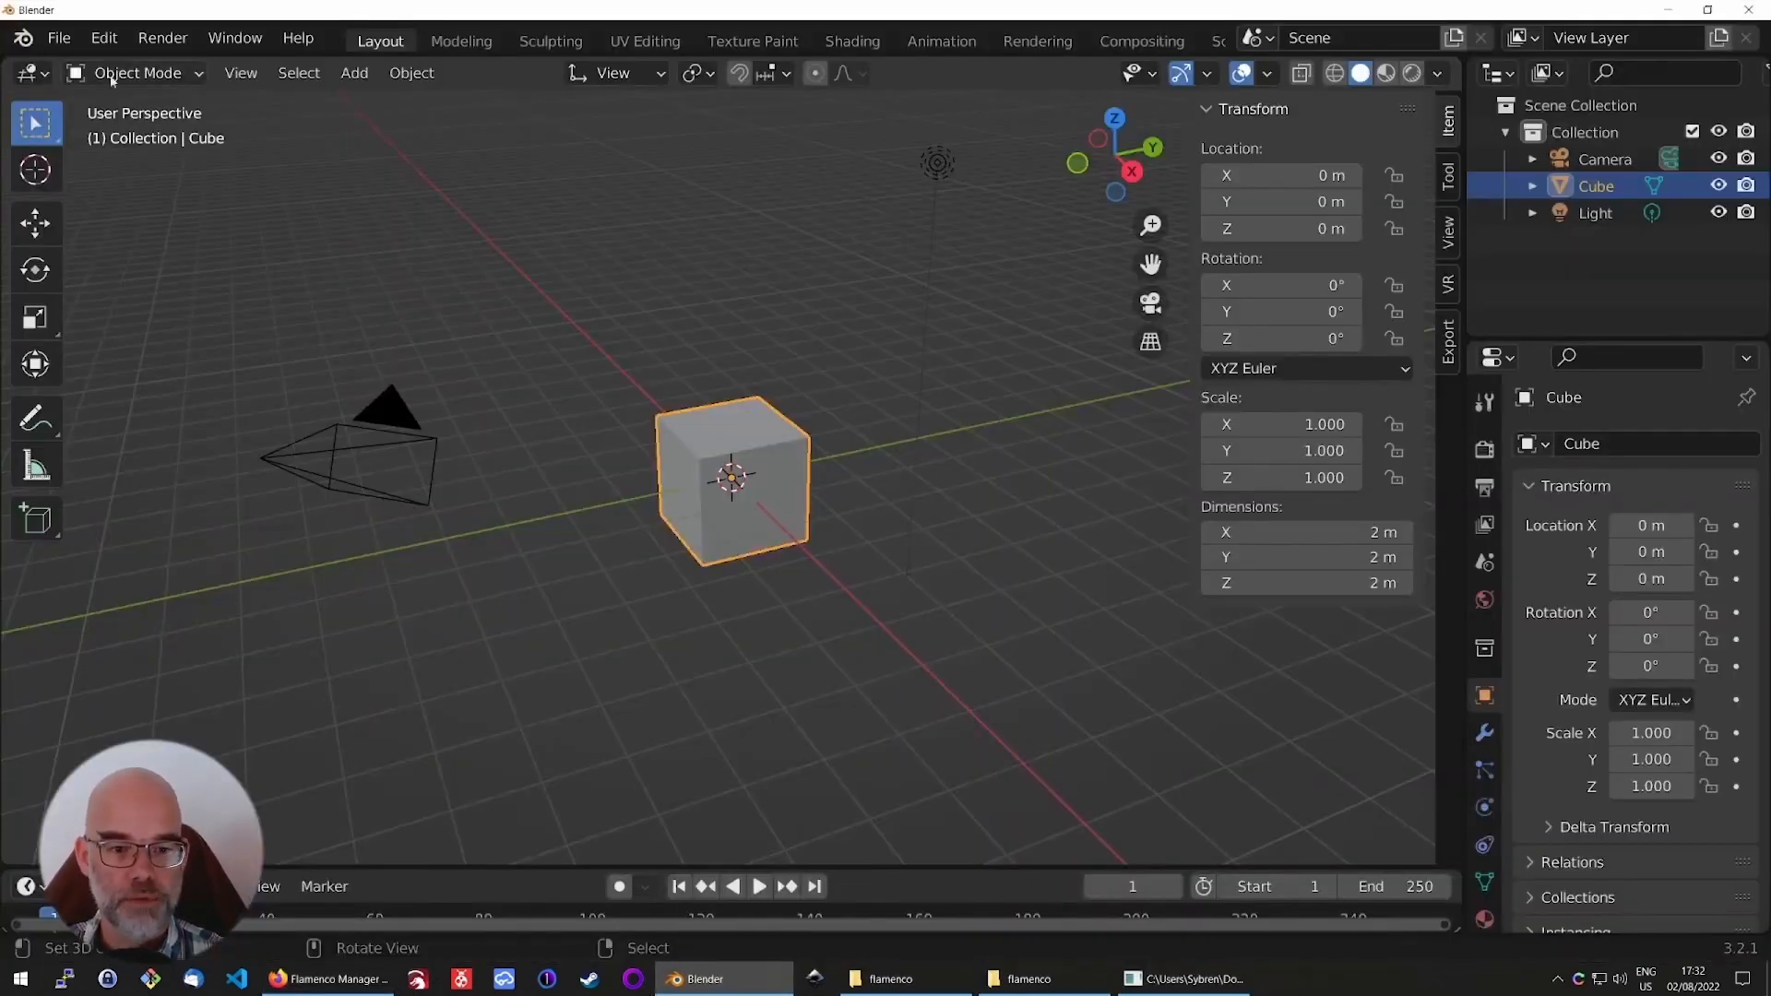
click(104, 37)
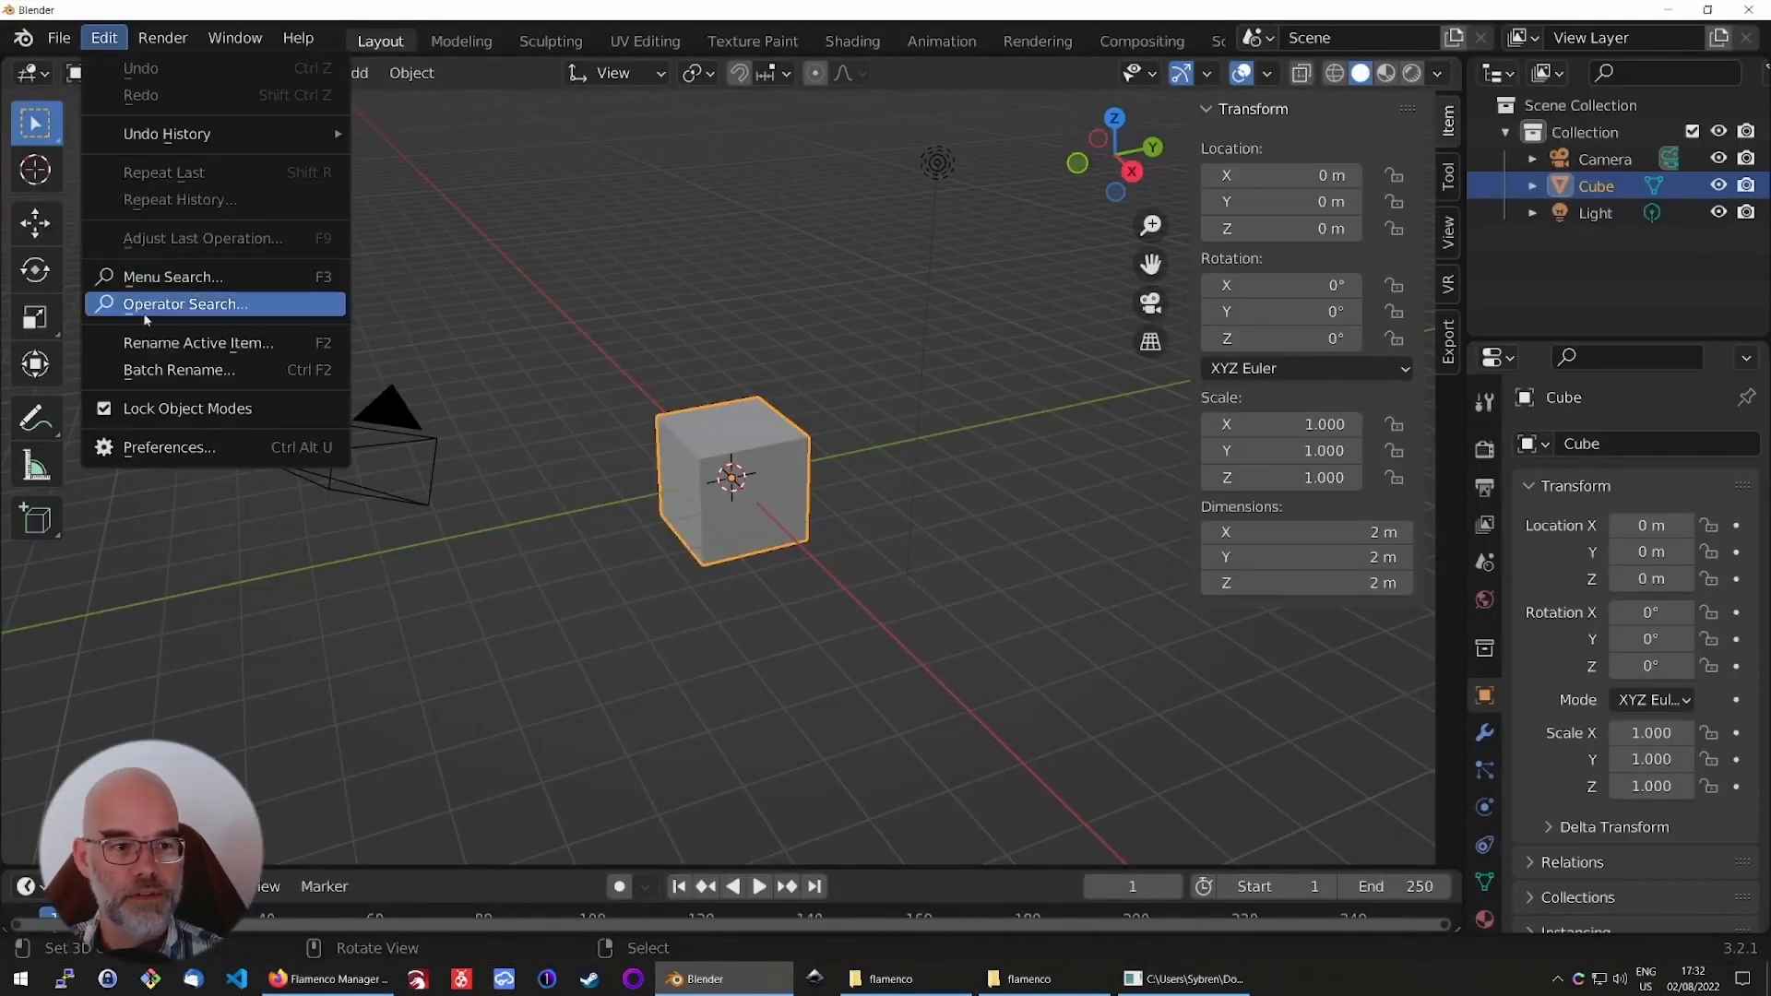
click(171, 447)
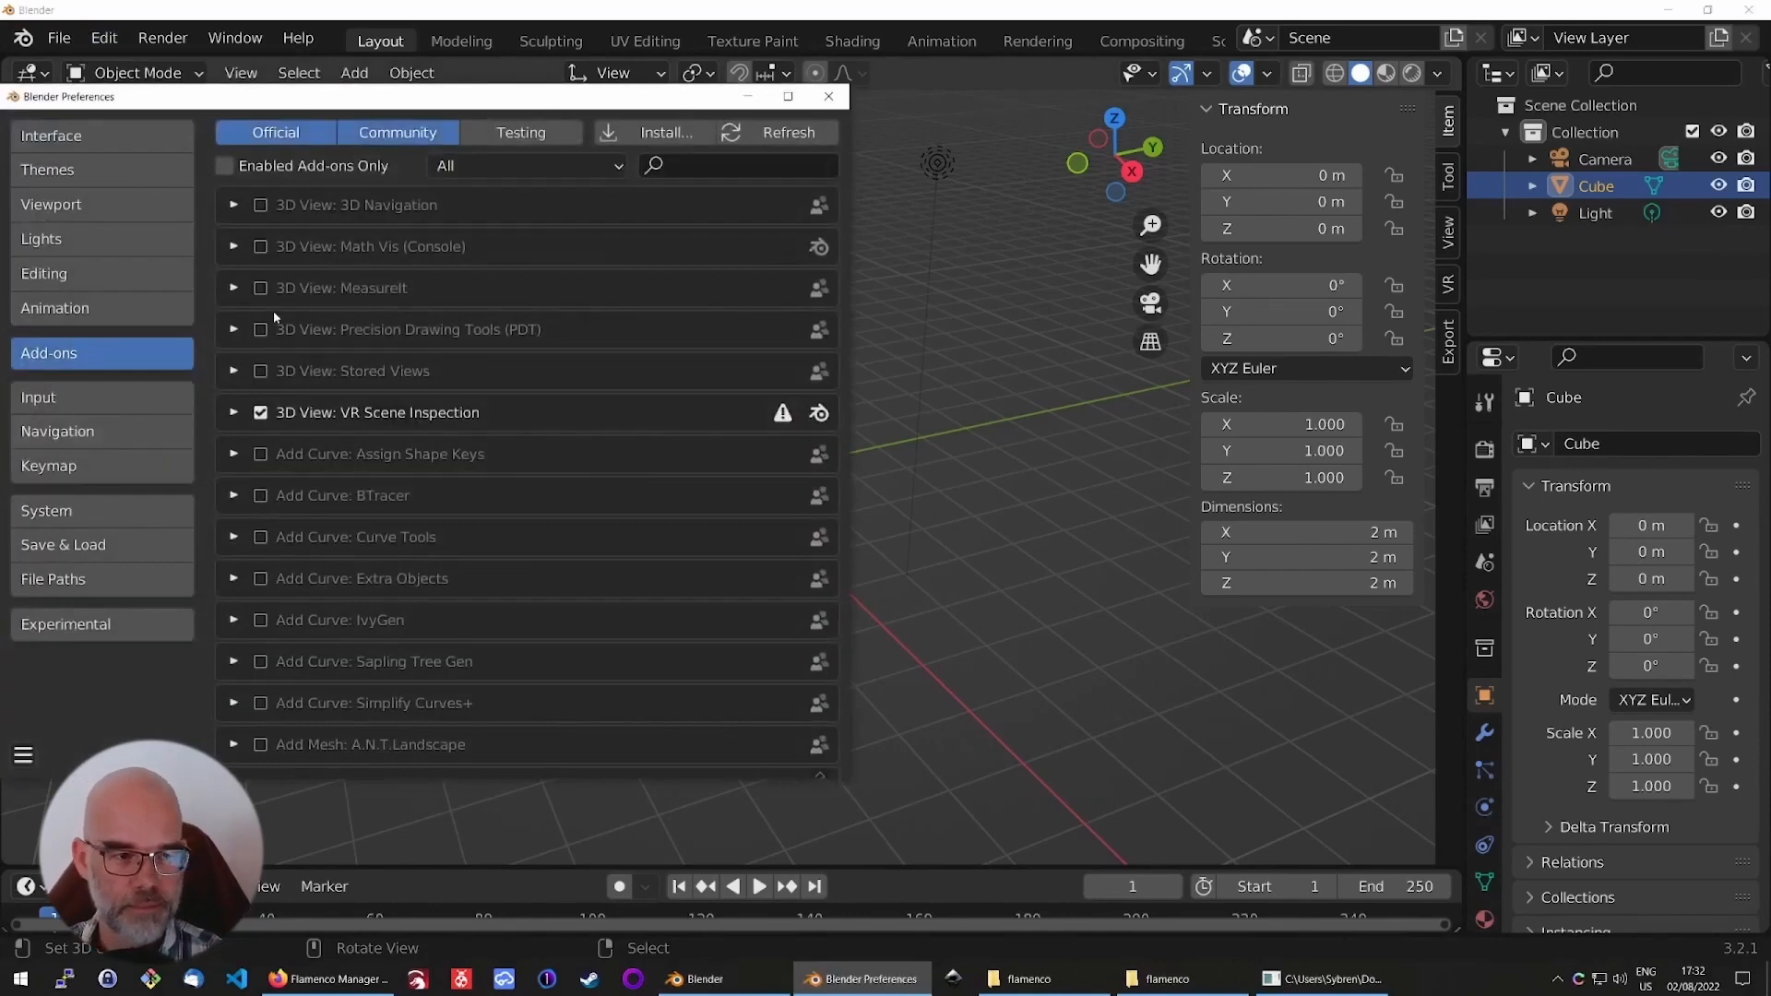
click(634, 138)
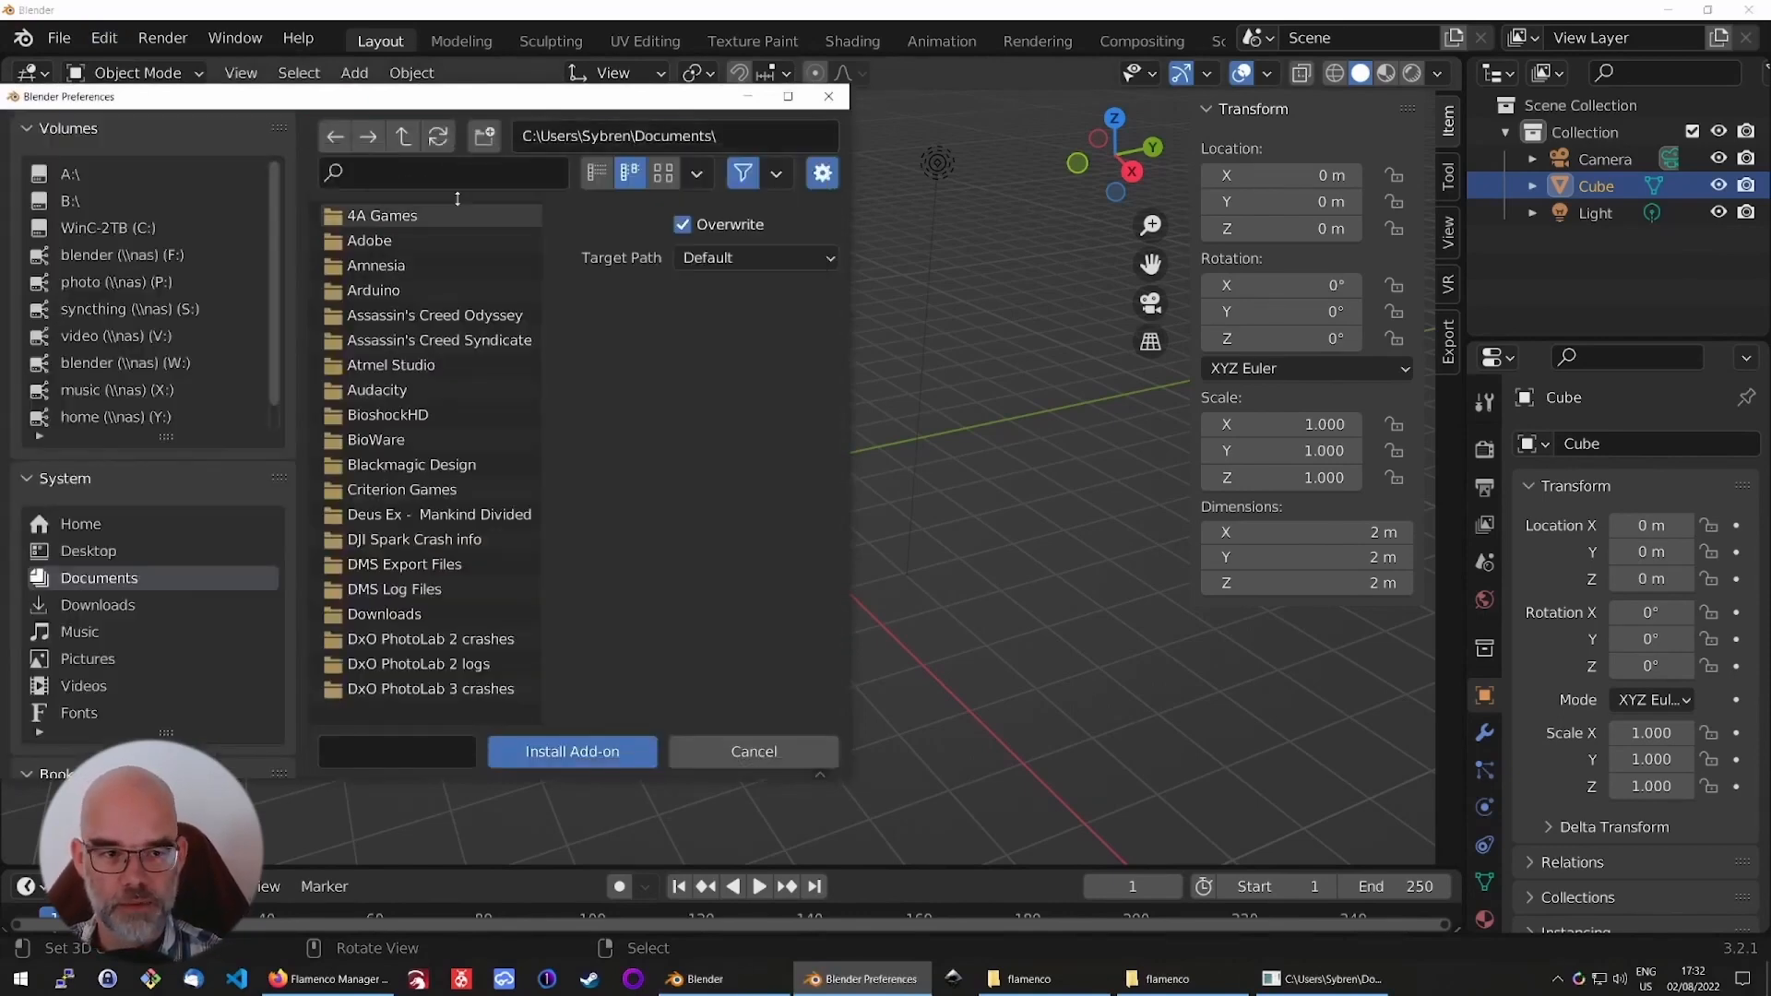
click(404, 136)
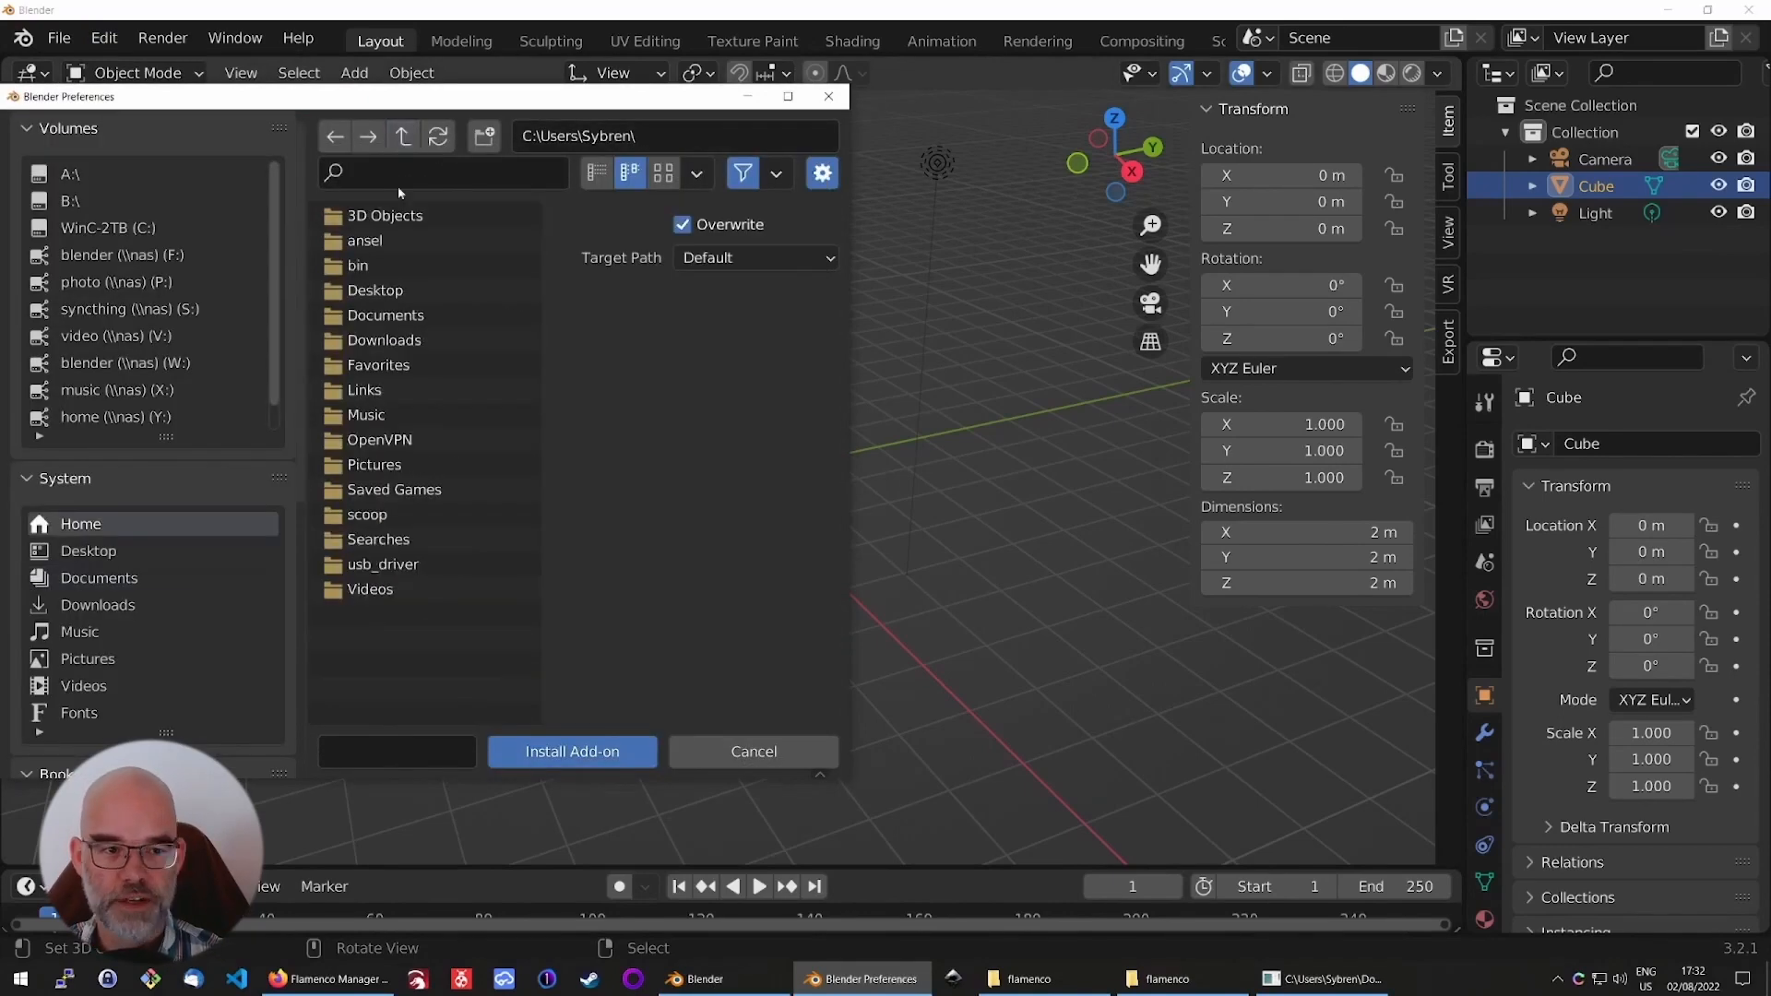
double_click(429, 340)
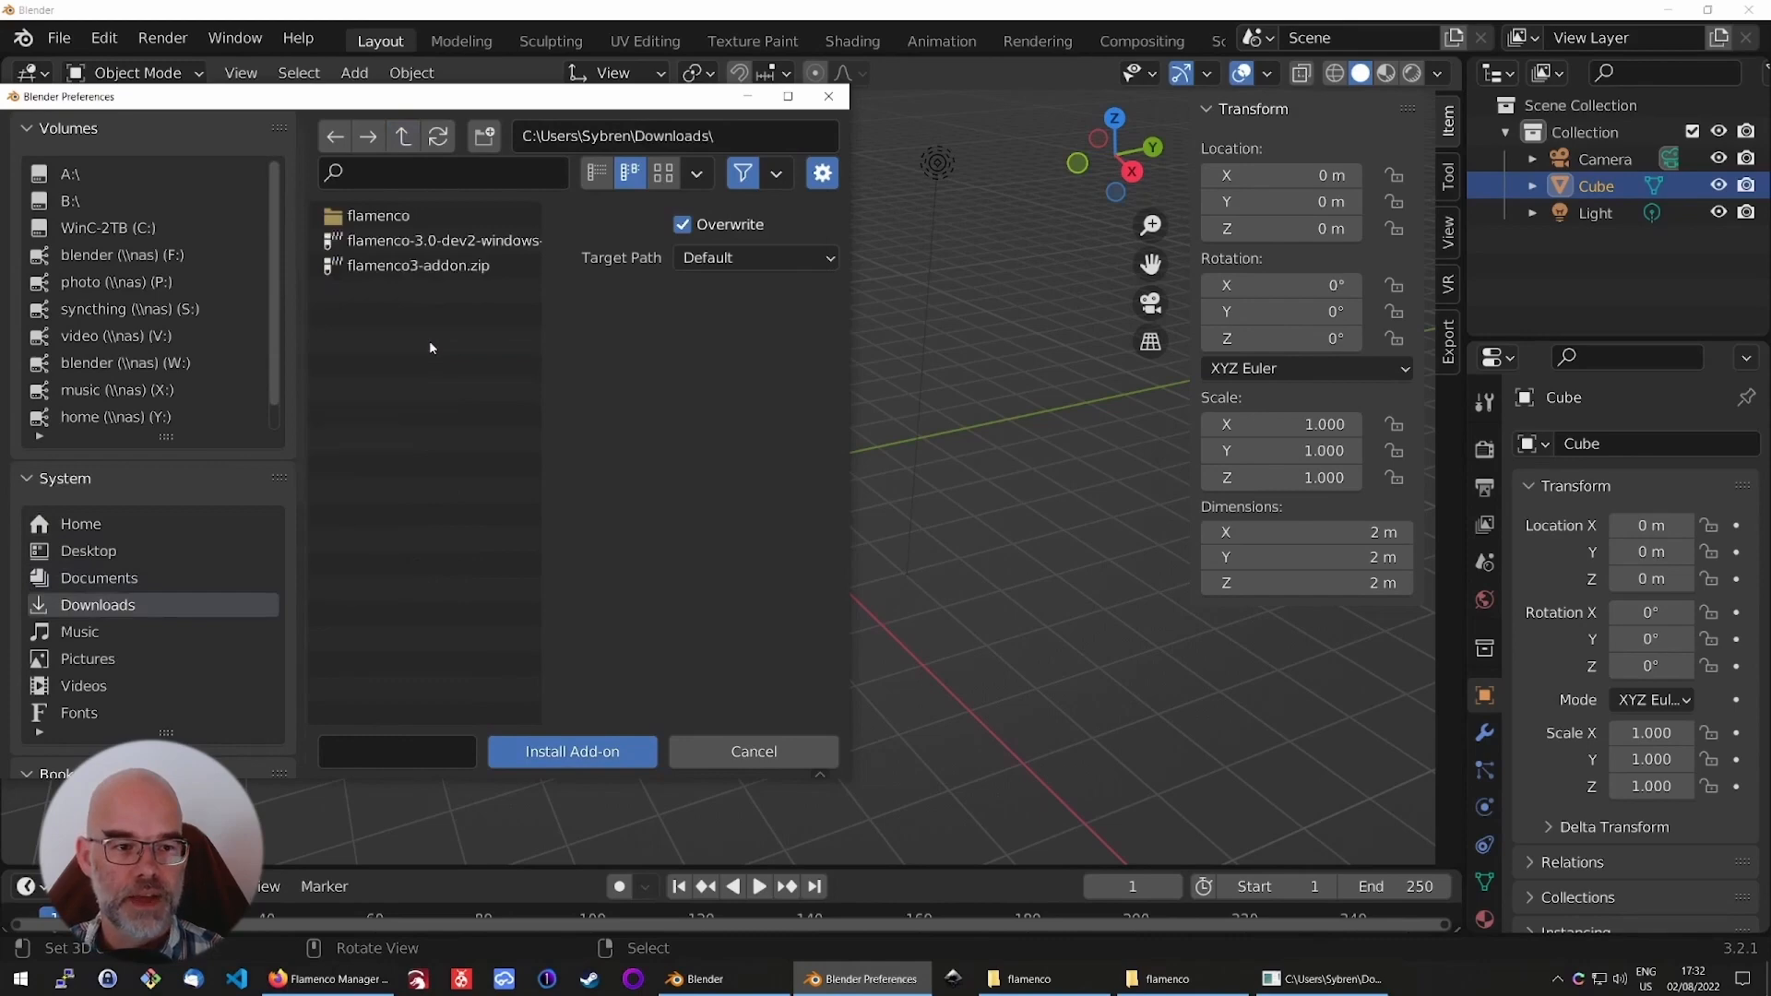
double_click(430, 267)
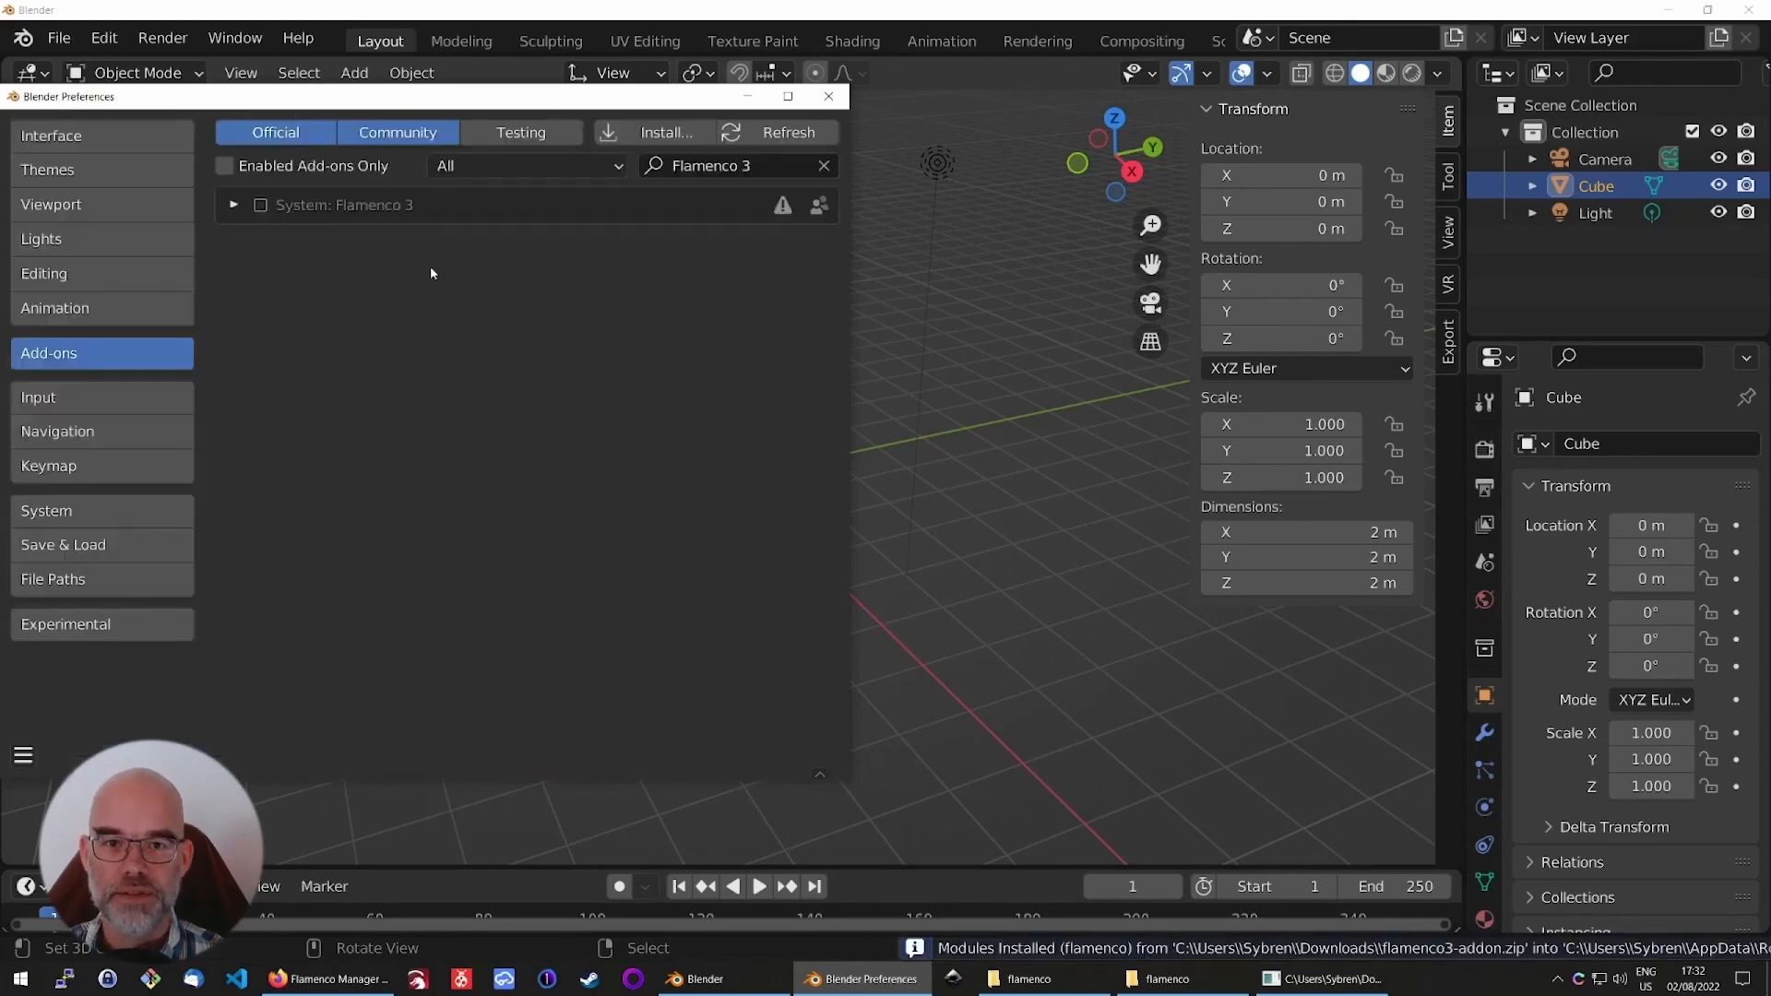
click(261, 205)
click(233, 204)
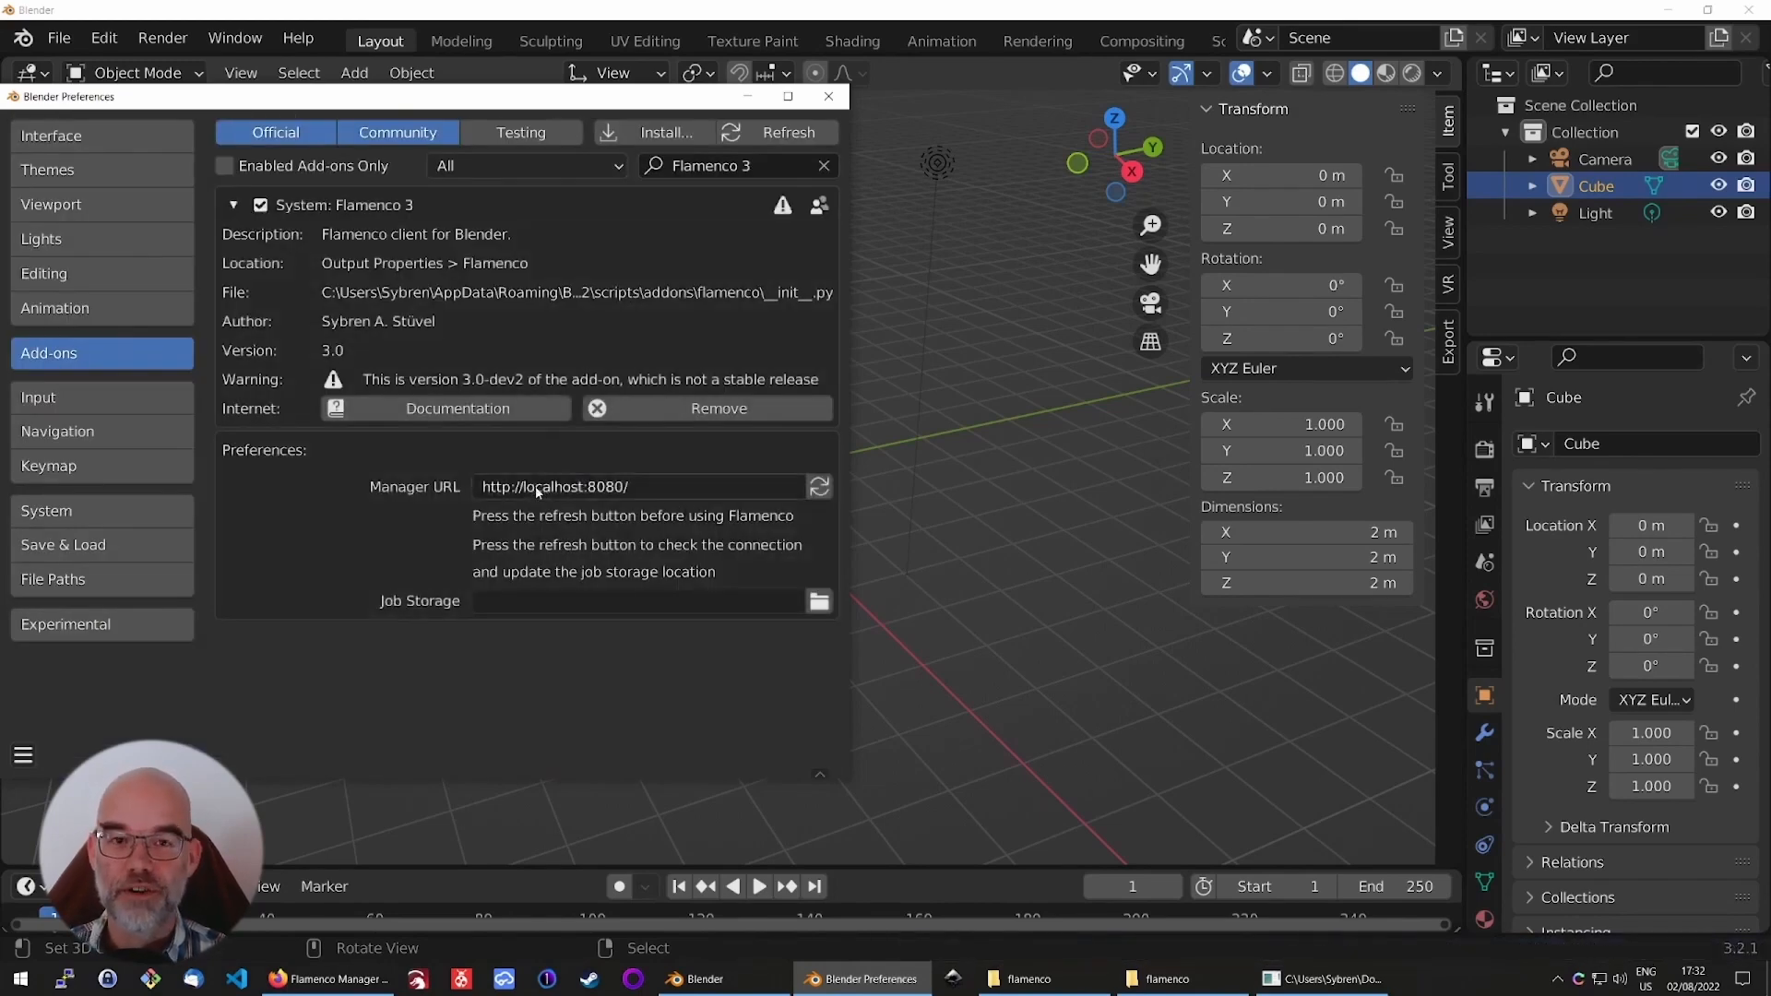
text(http://172.27.0.47:8080/)
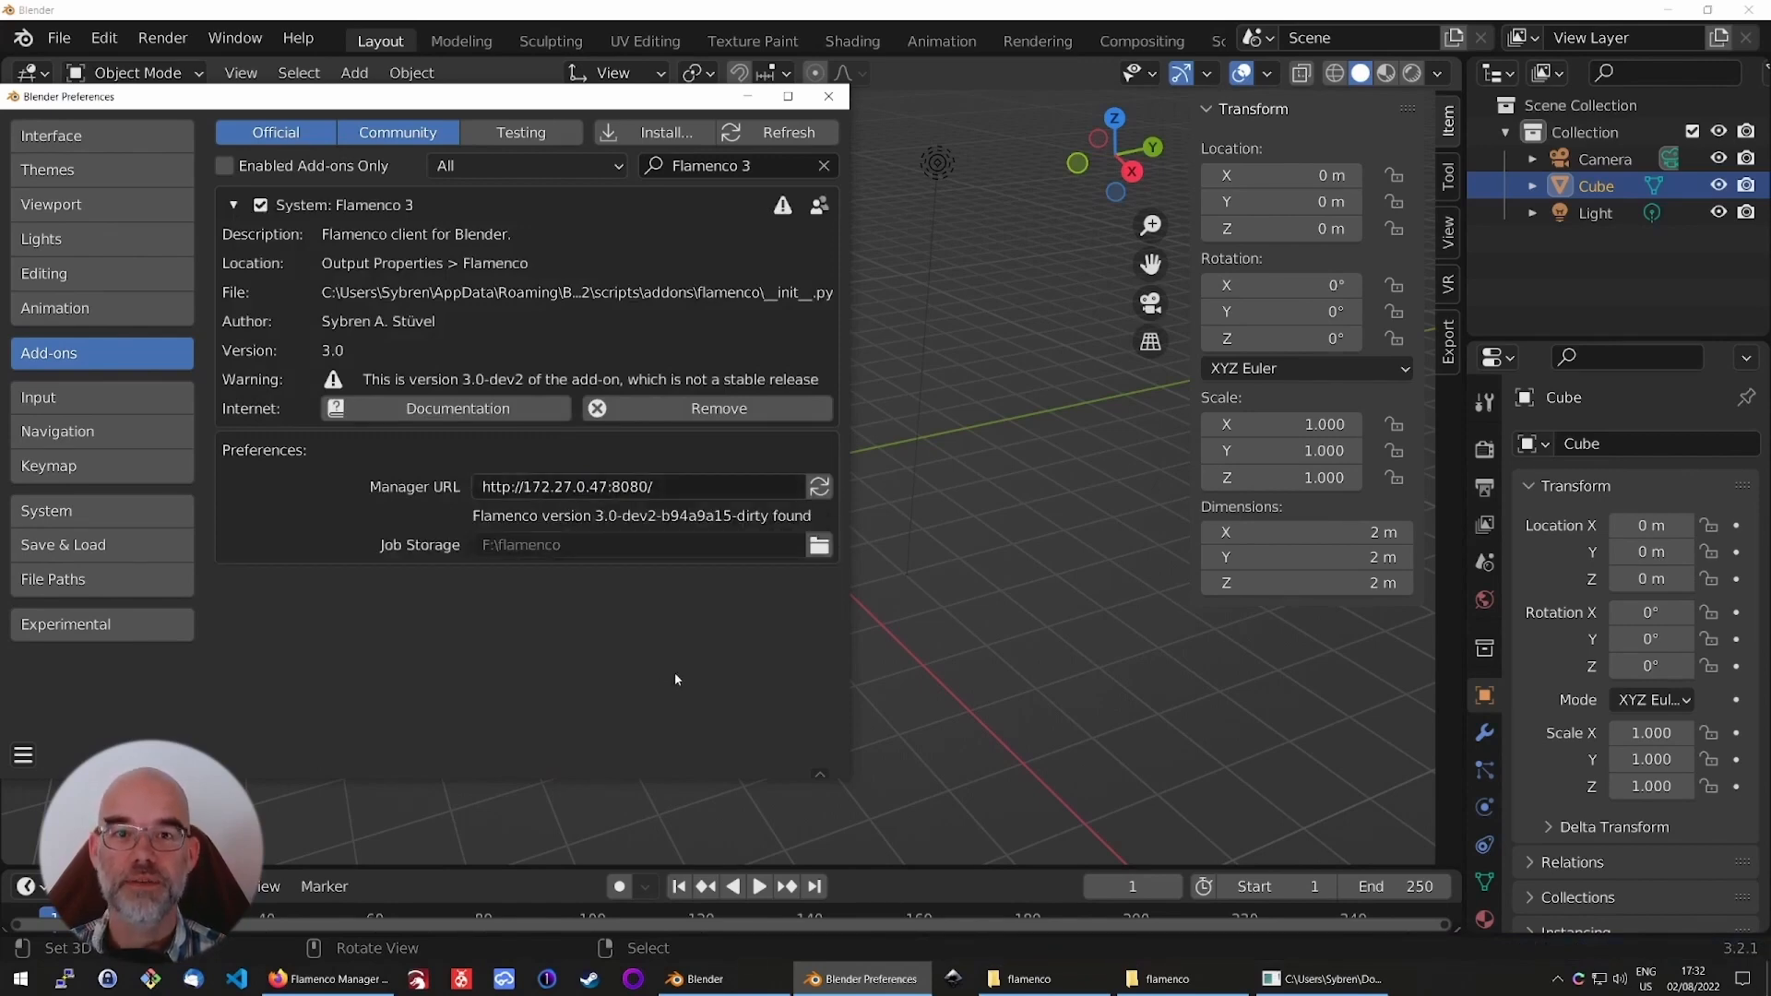
click(828, 96)
Open rain_restaurant.blend from F:\flamenco\project\restaurant_anim_test without saving the untitled file
click(59, 38)
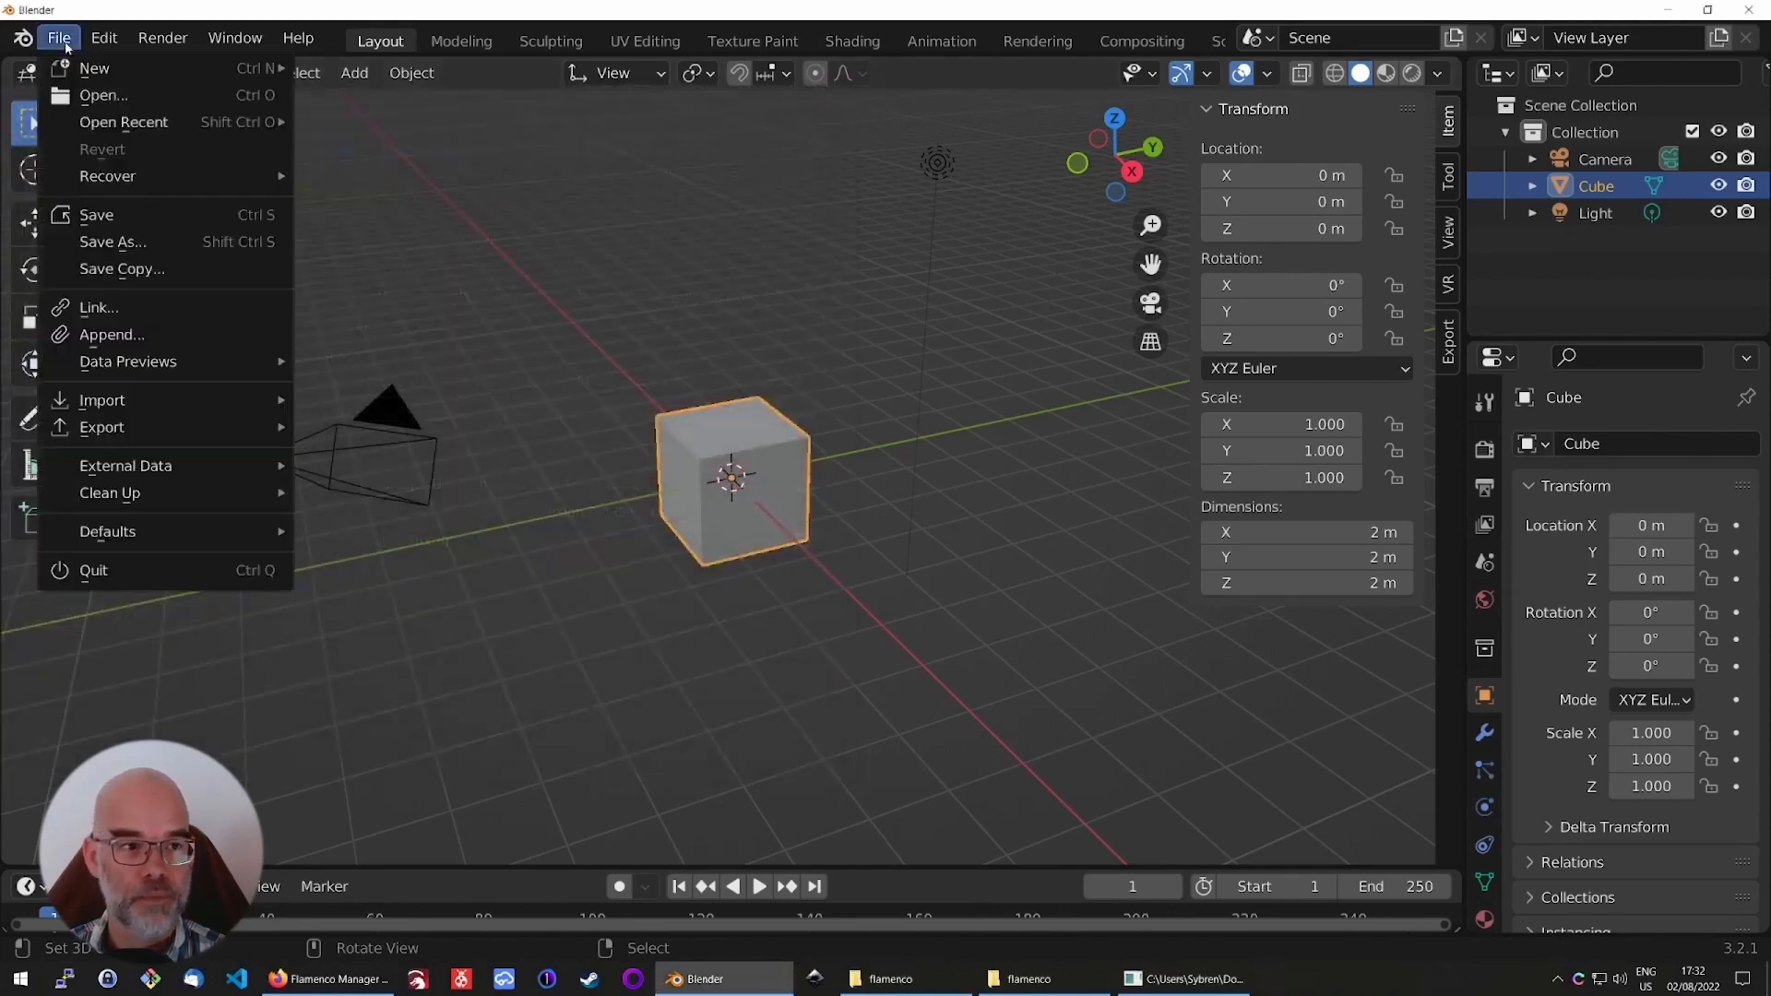
click(95, 96)
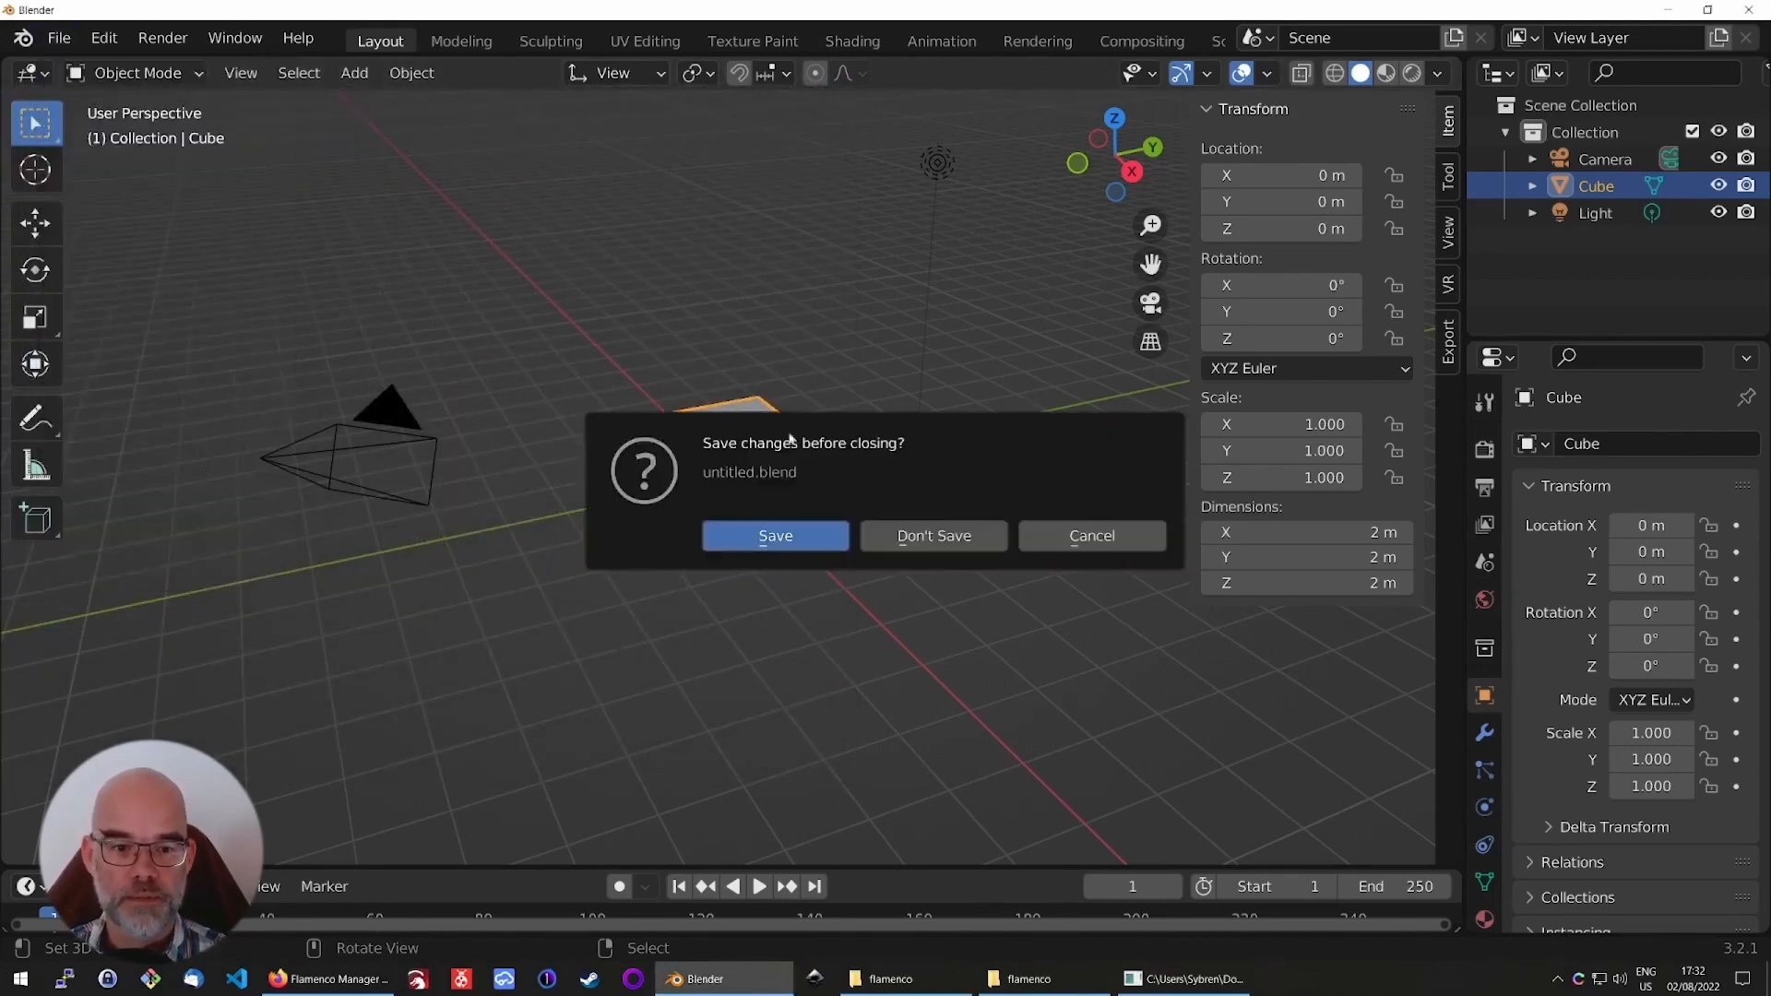
click(934, 536)
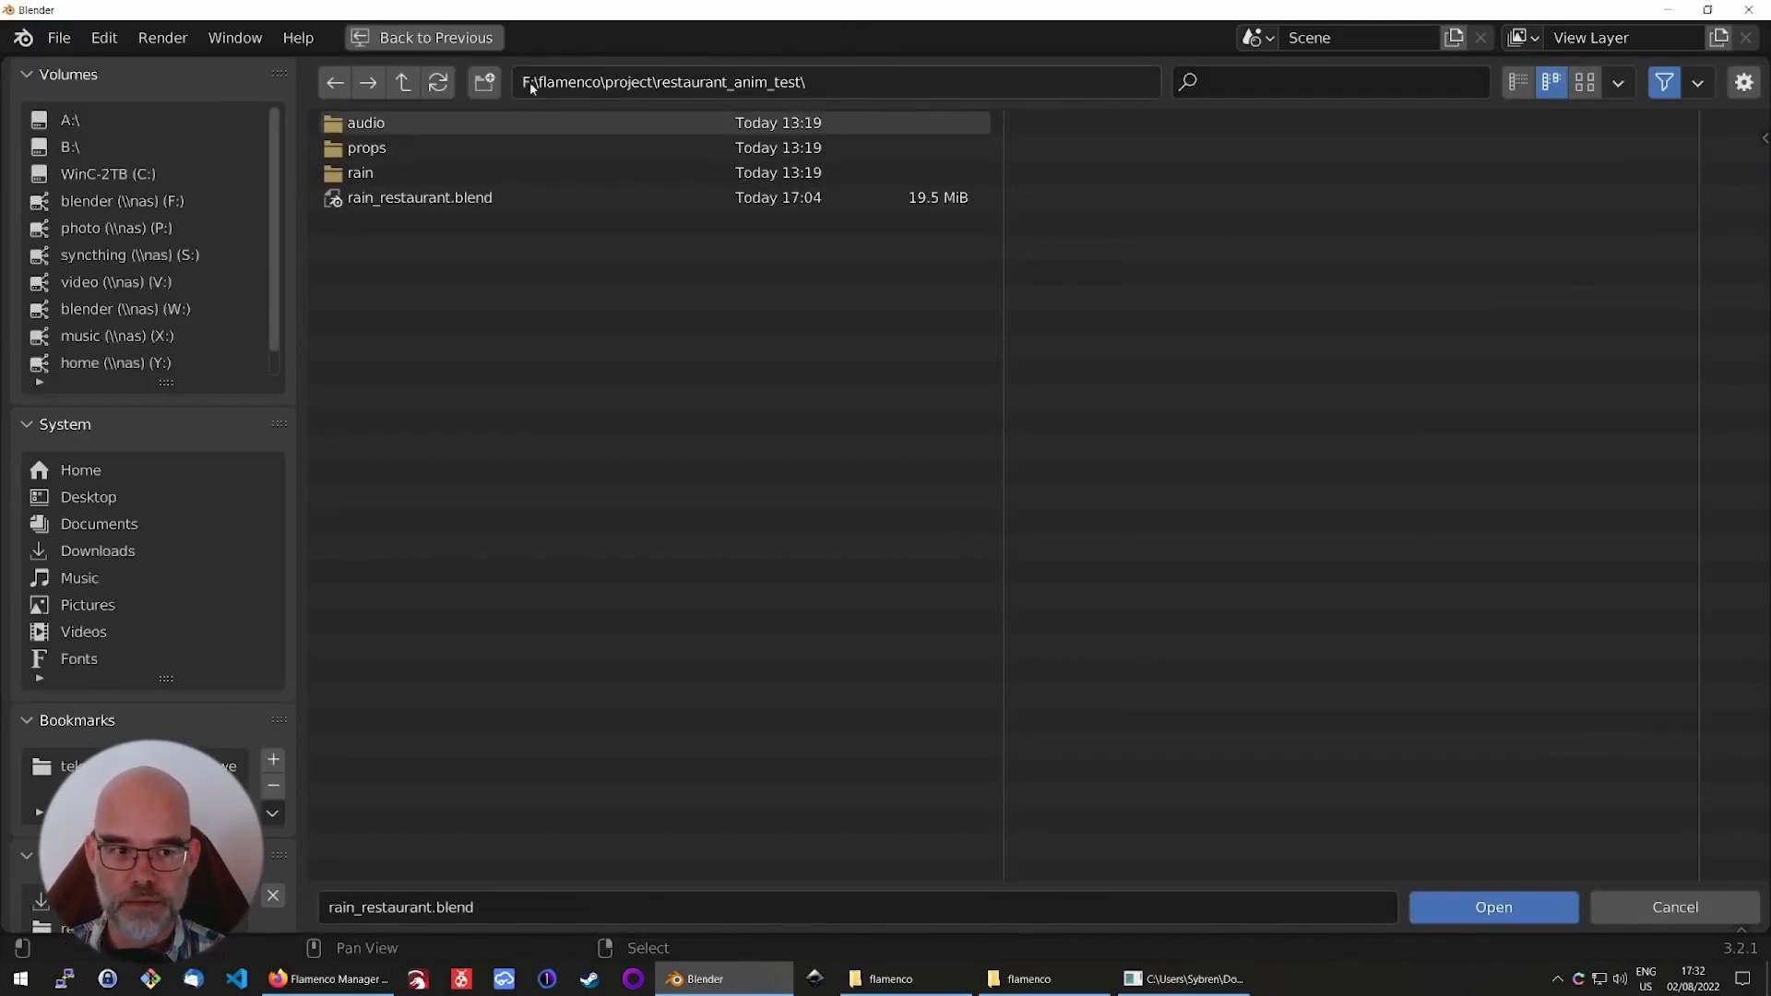
click(452, 198)
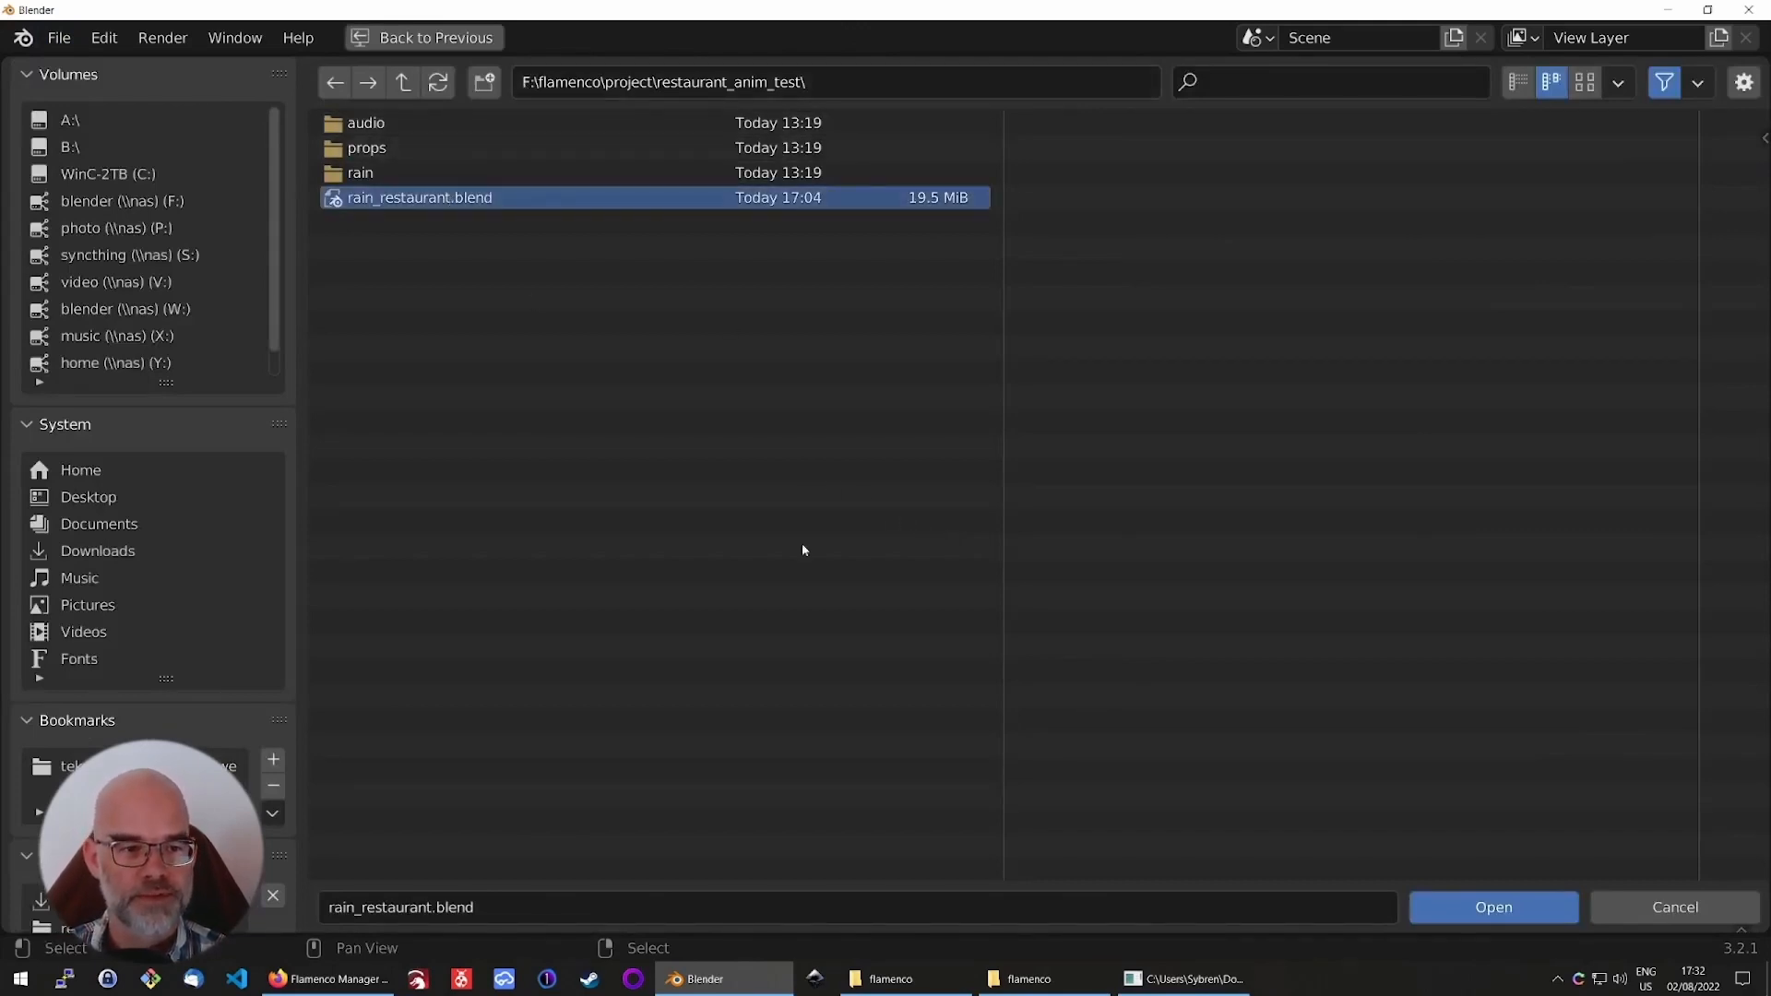
click(1494, 908)
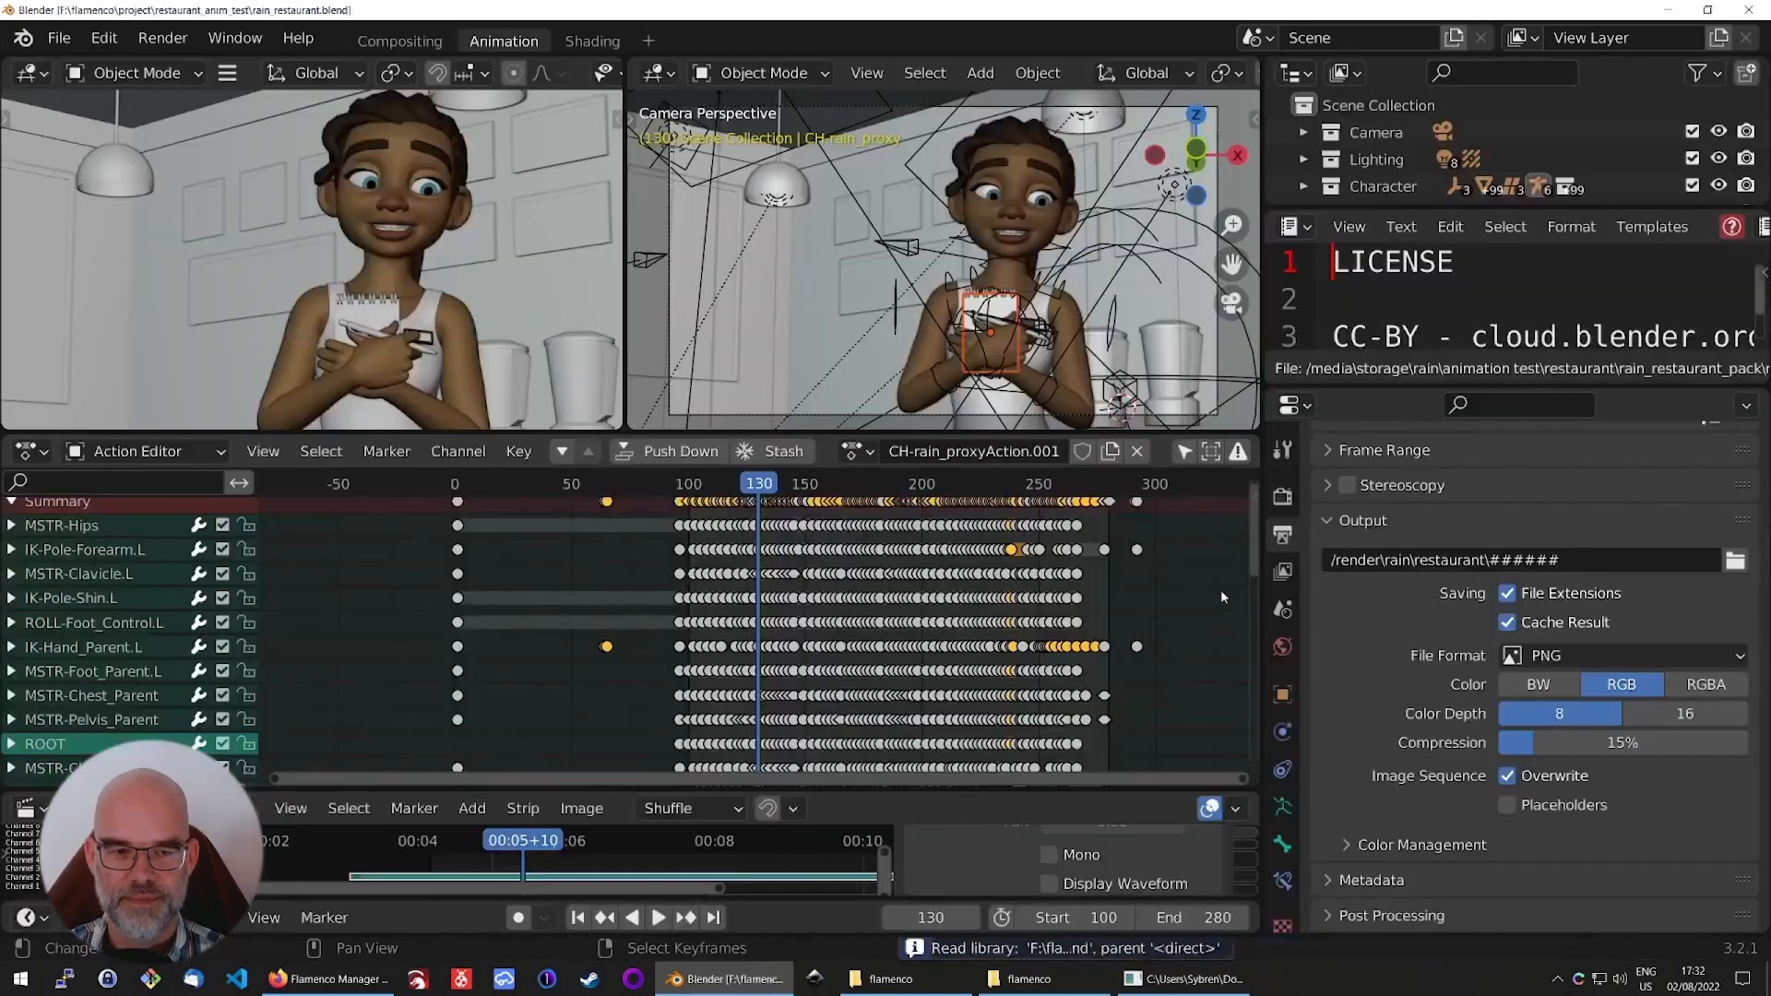
Select Workbench as the scene's render engine
click(1283, 497)
scroll(1406, 539, up, 2)
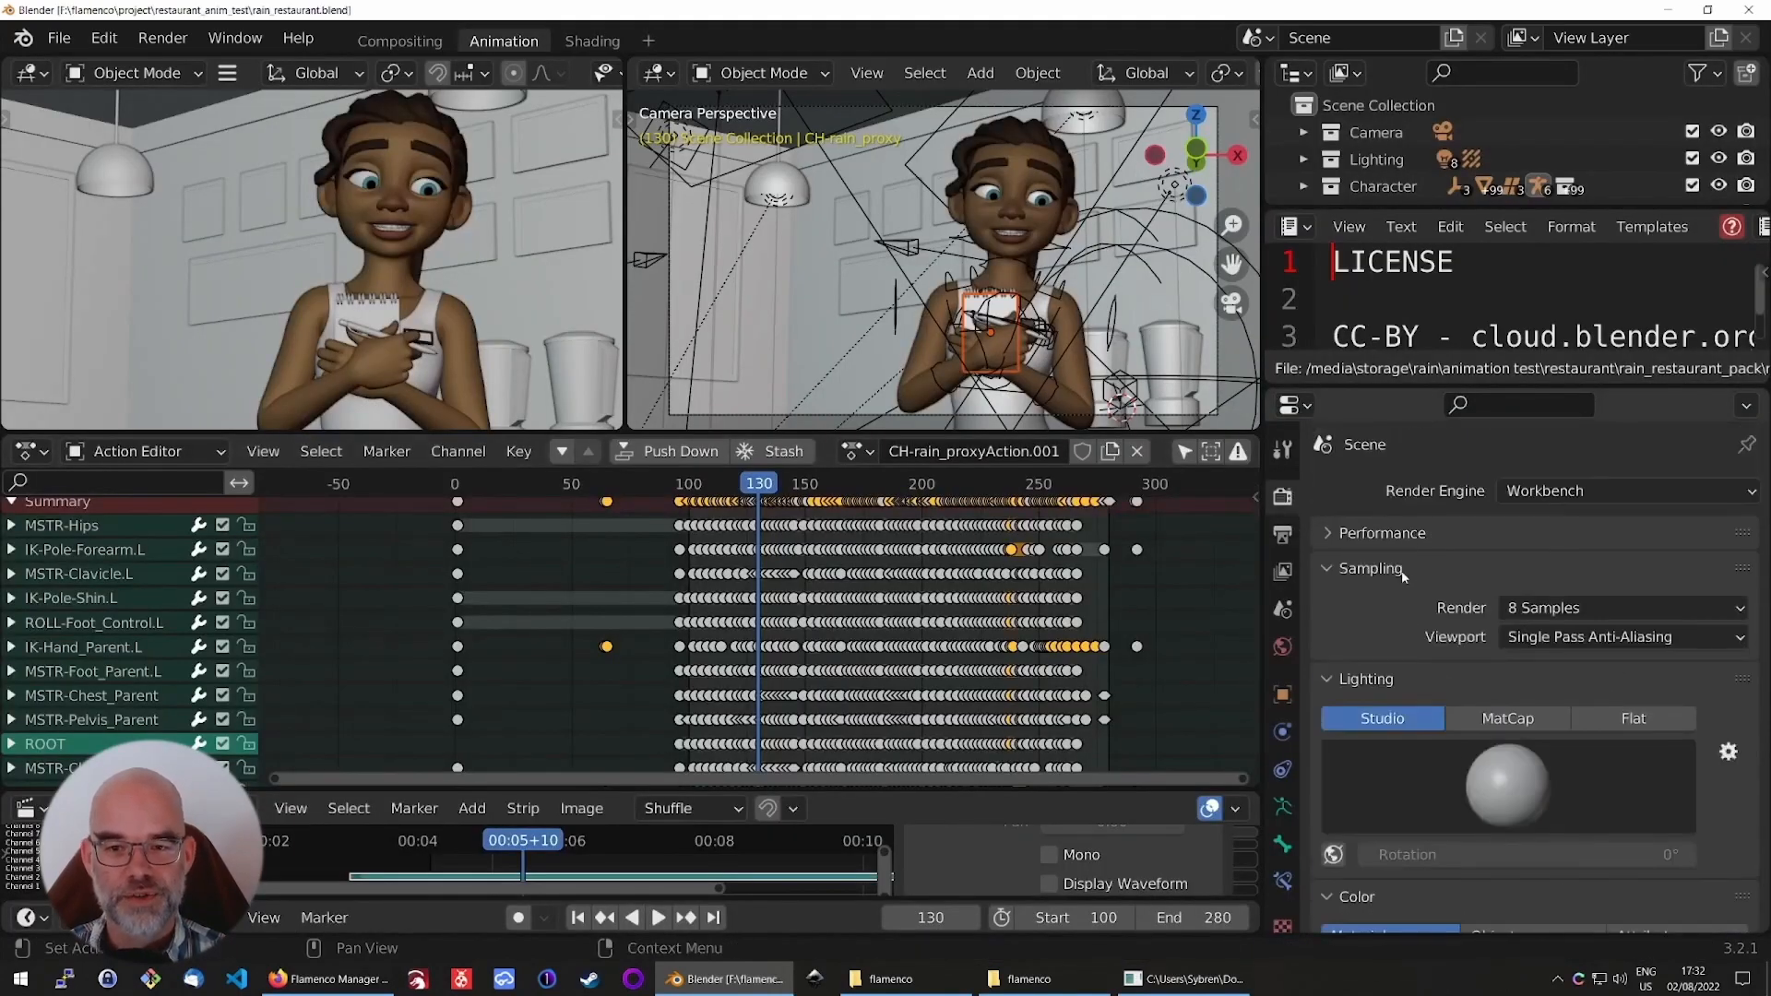
click(1556, 493)
click(1531, 545)
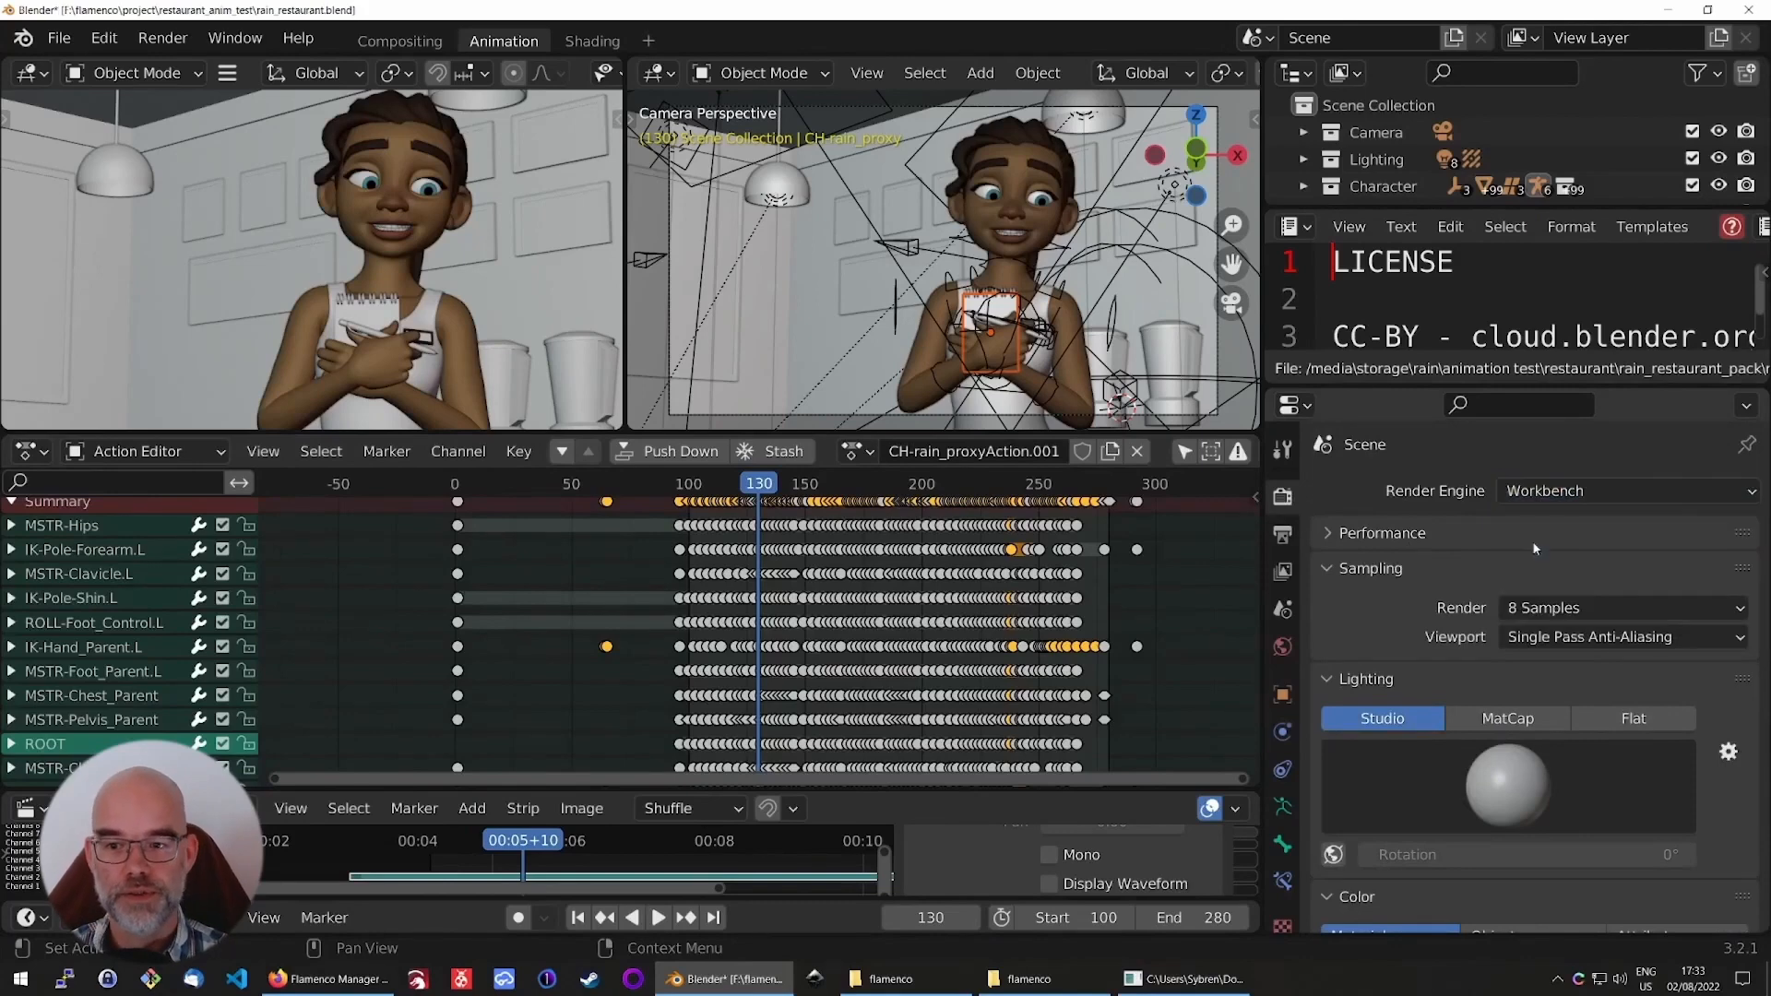
Set the render resolution scale to 25% in the output format settings
click(1285, 535)
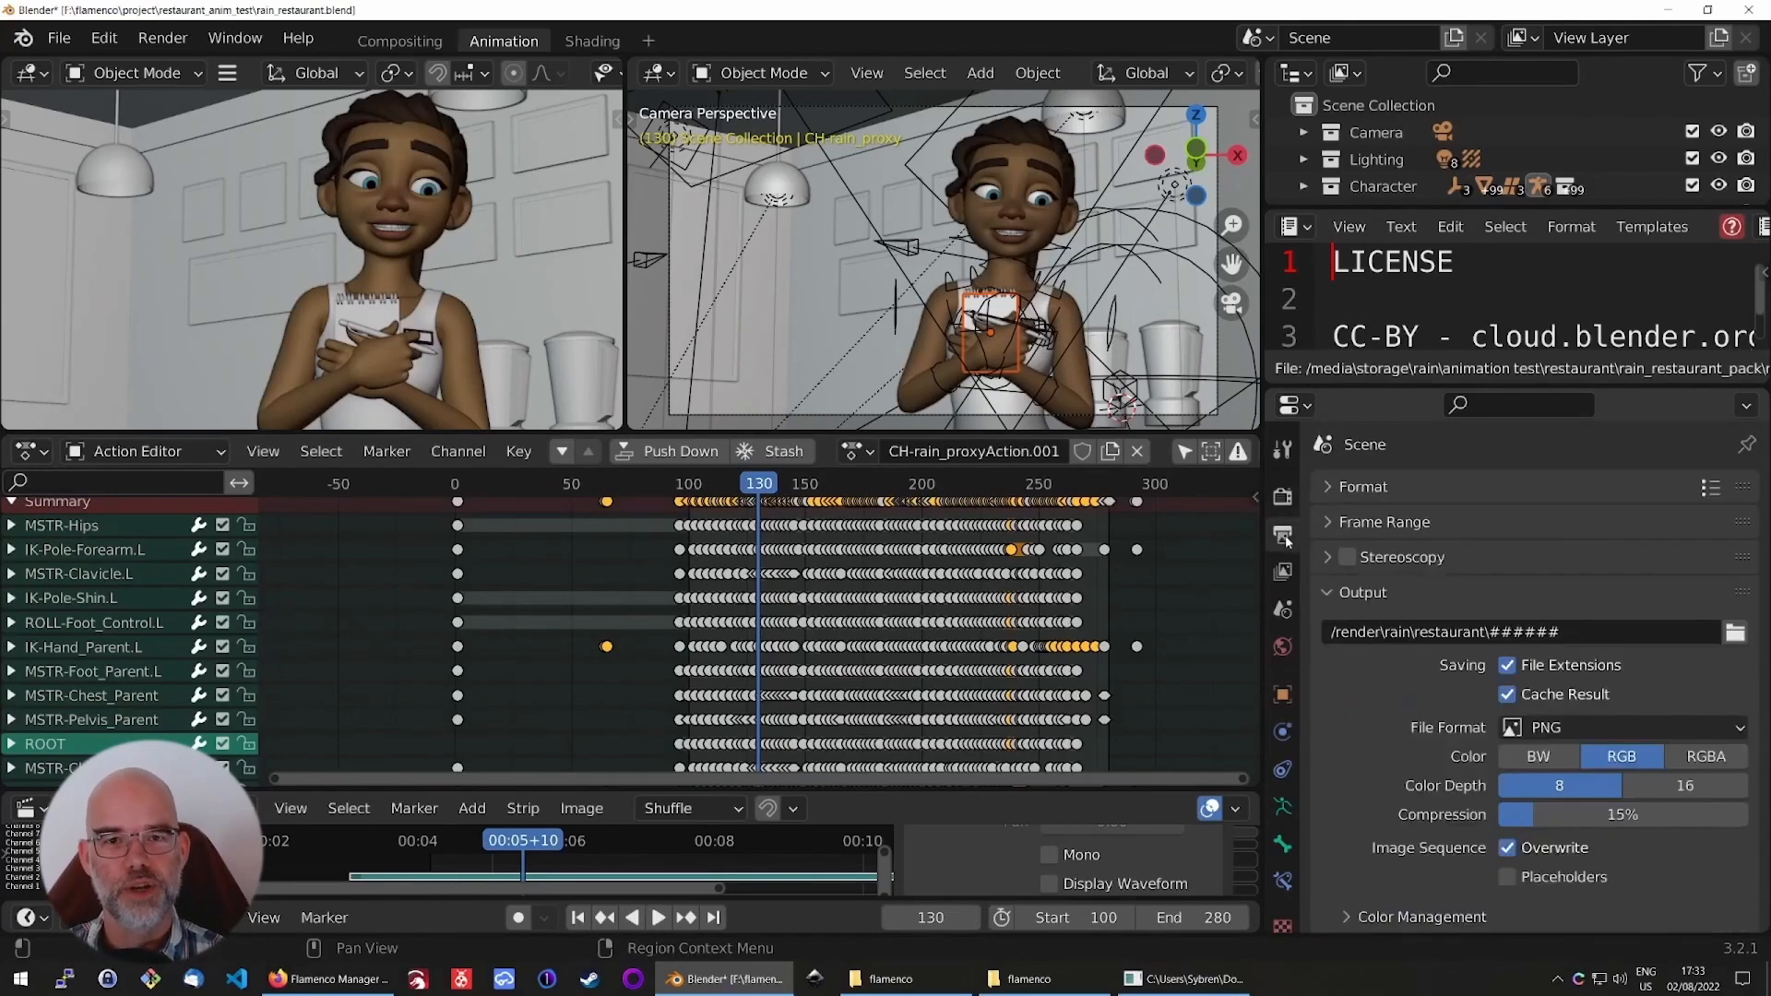
click(1359, 489)
click(1624, 579)
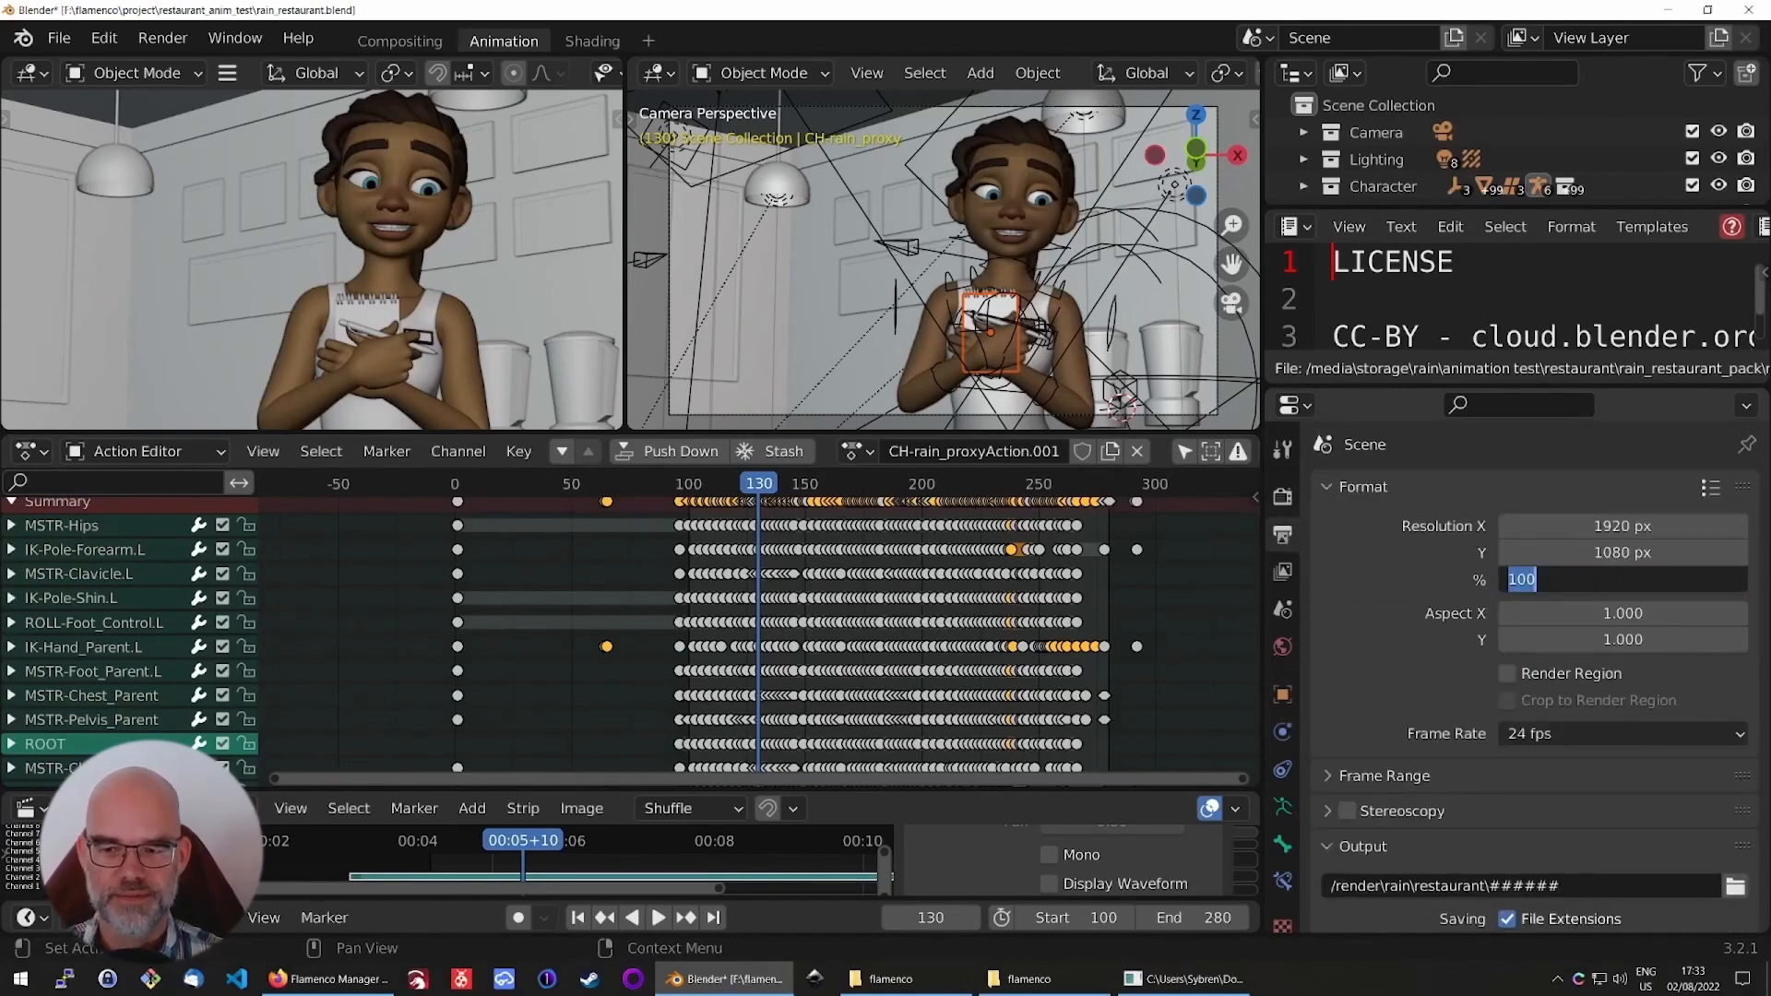
text(25)
key(Return)
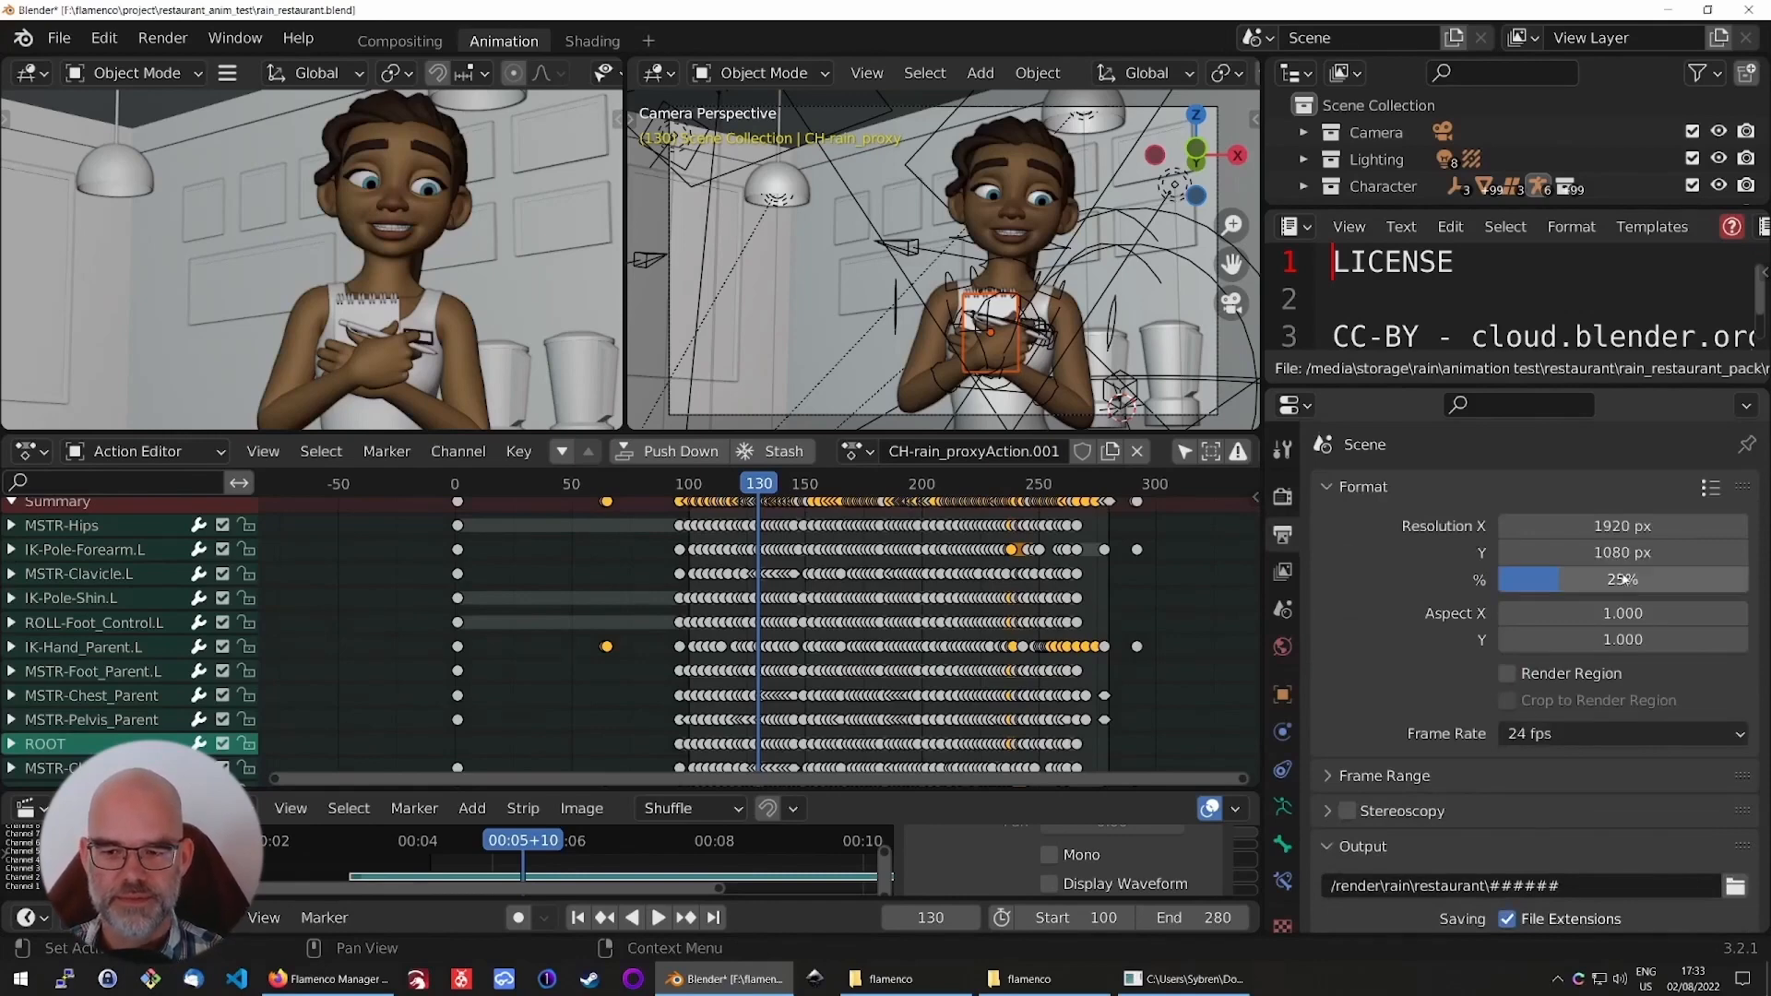
Fetch the Flamenco 3 job types and choose Simple Blender Render for the rain_restaurant job
scroll(1329, 516, down, 10)
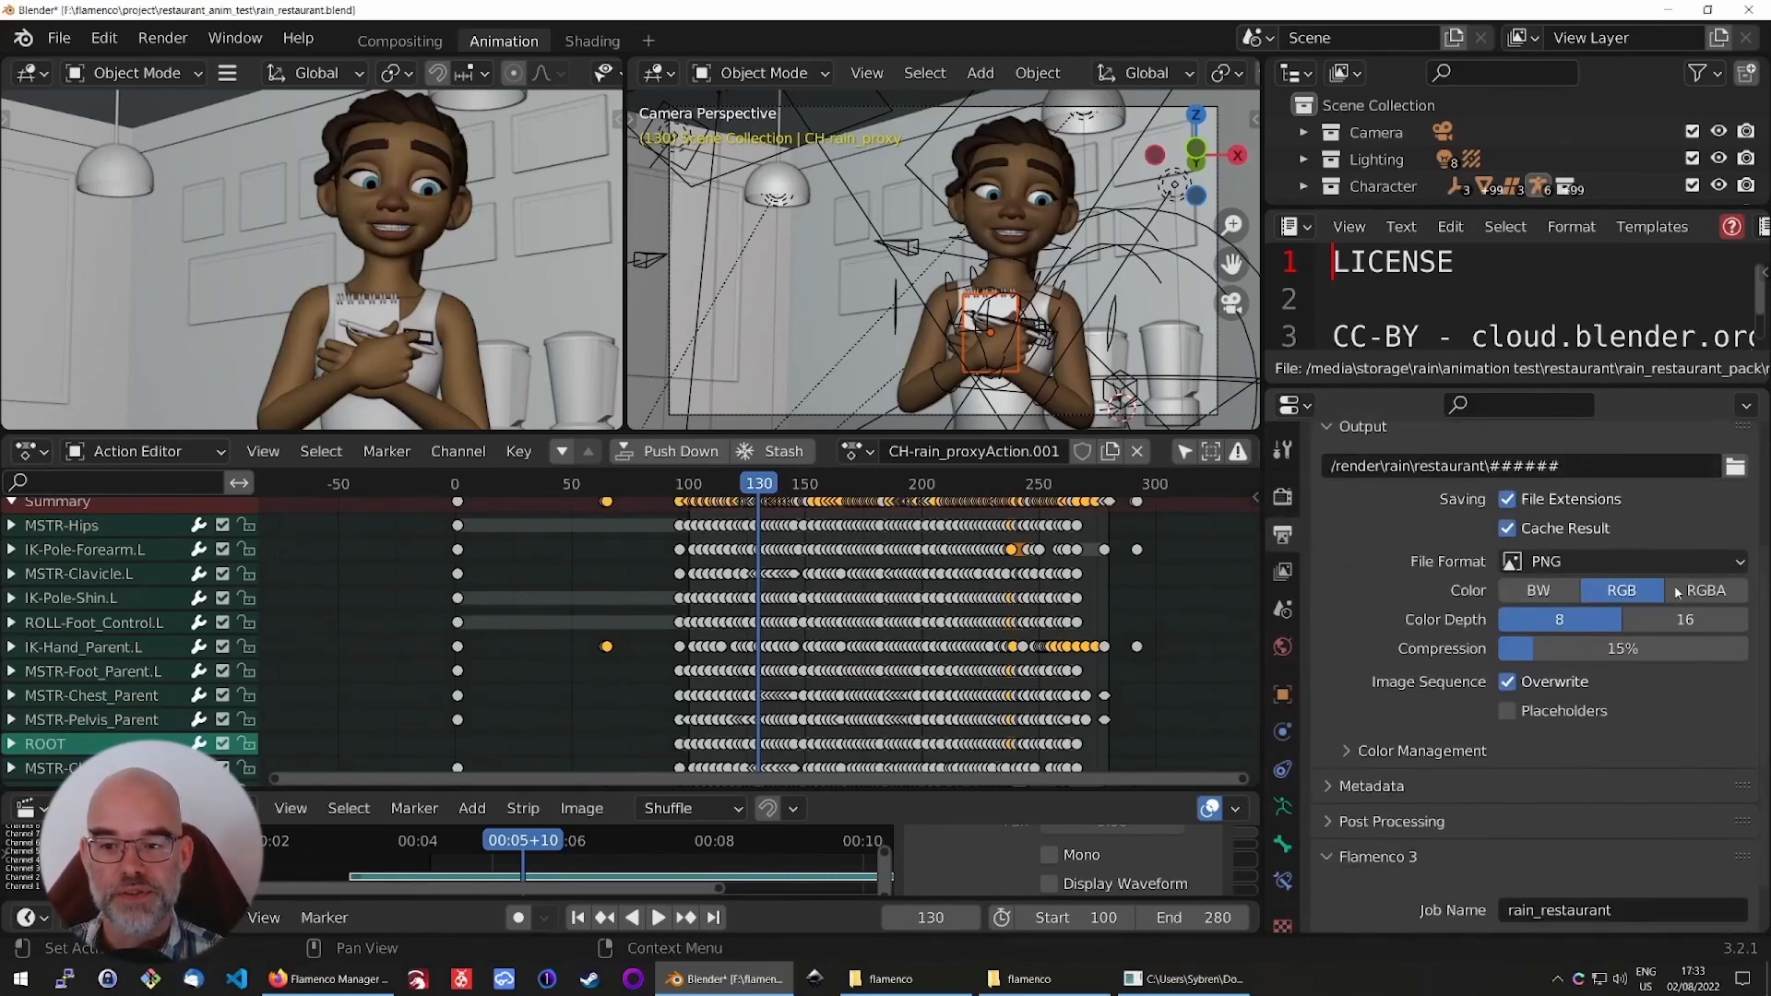
scroll(1425, 615, down, 2)
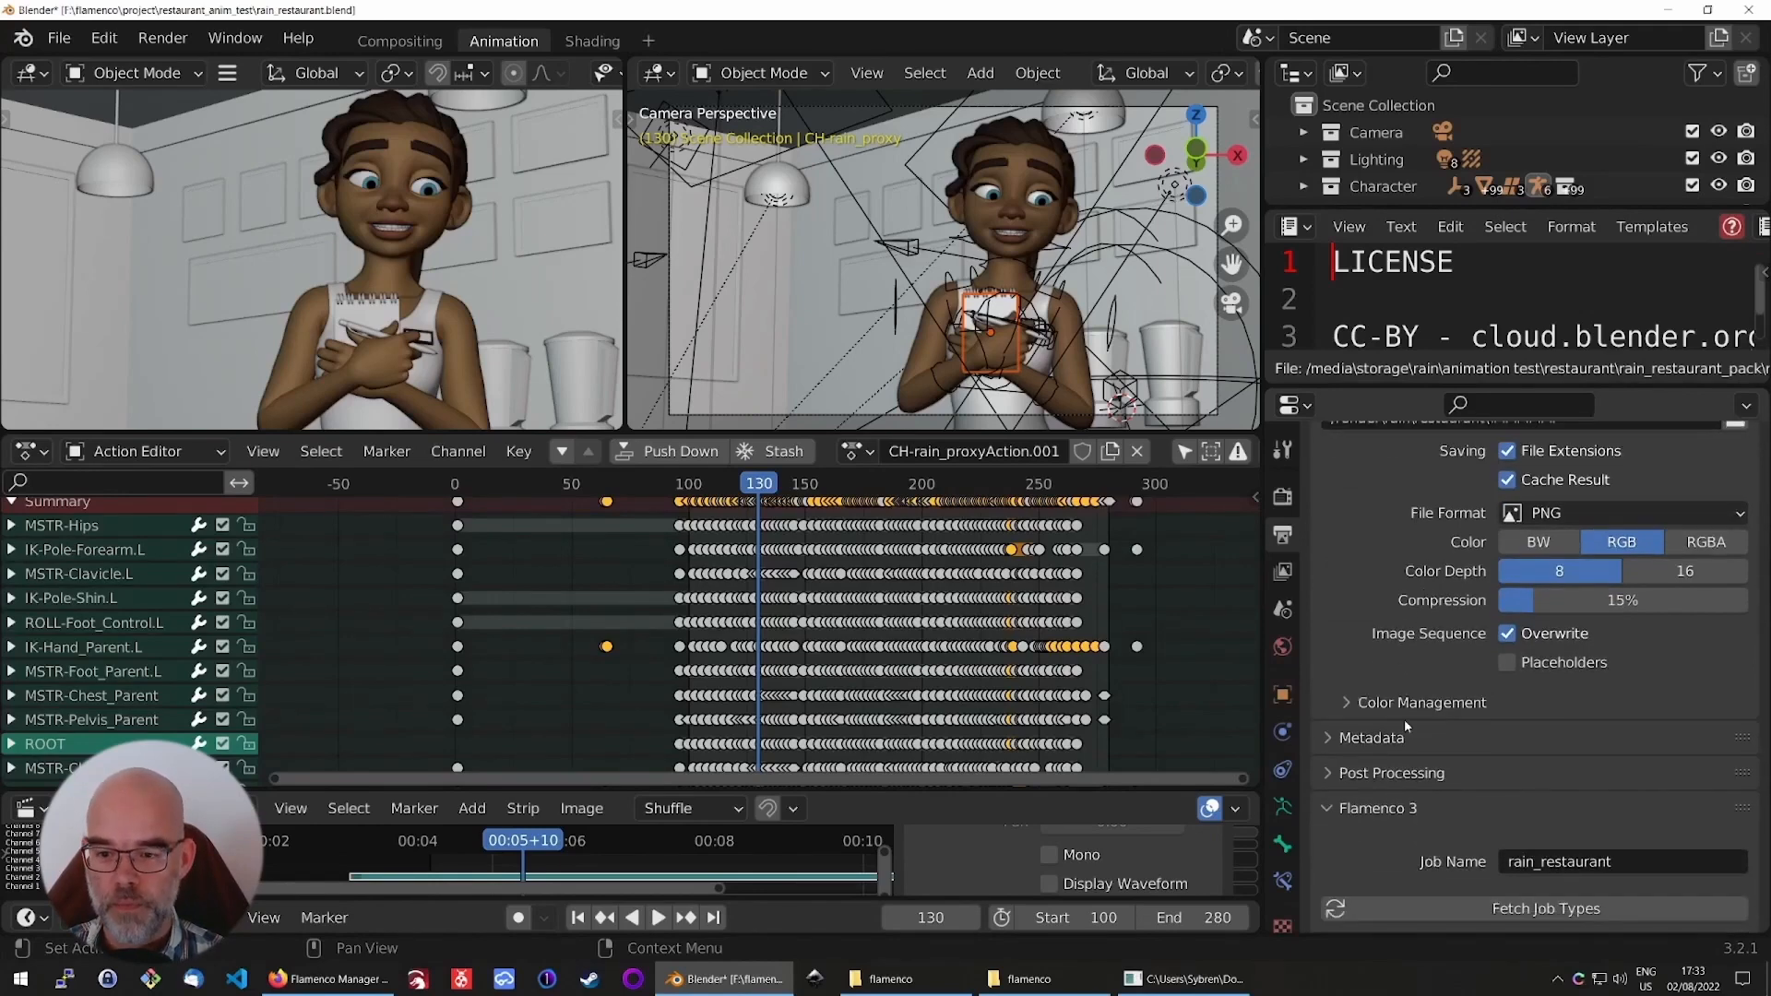
click(1497, 904)
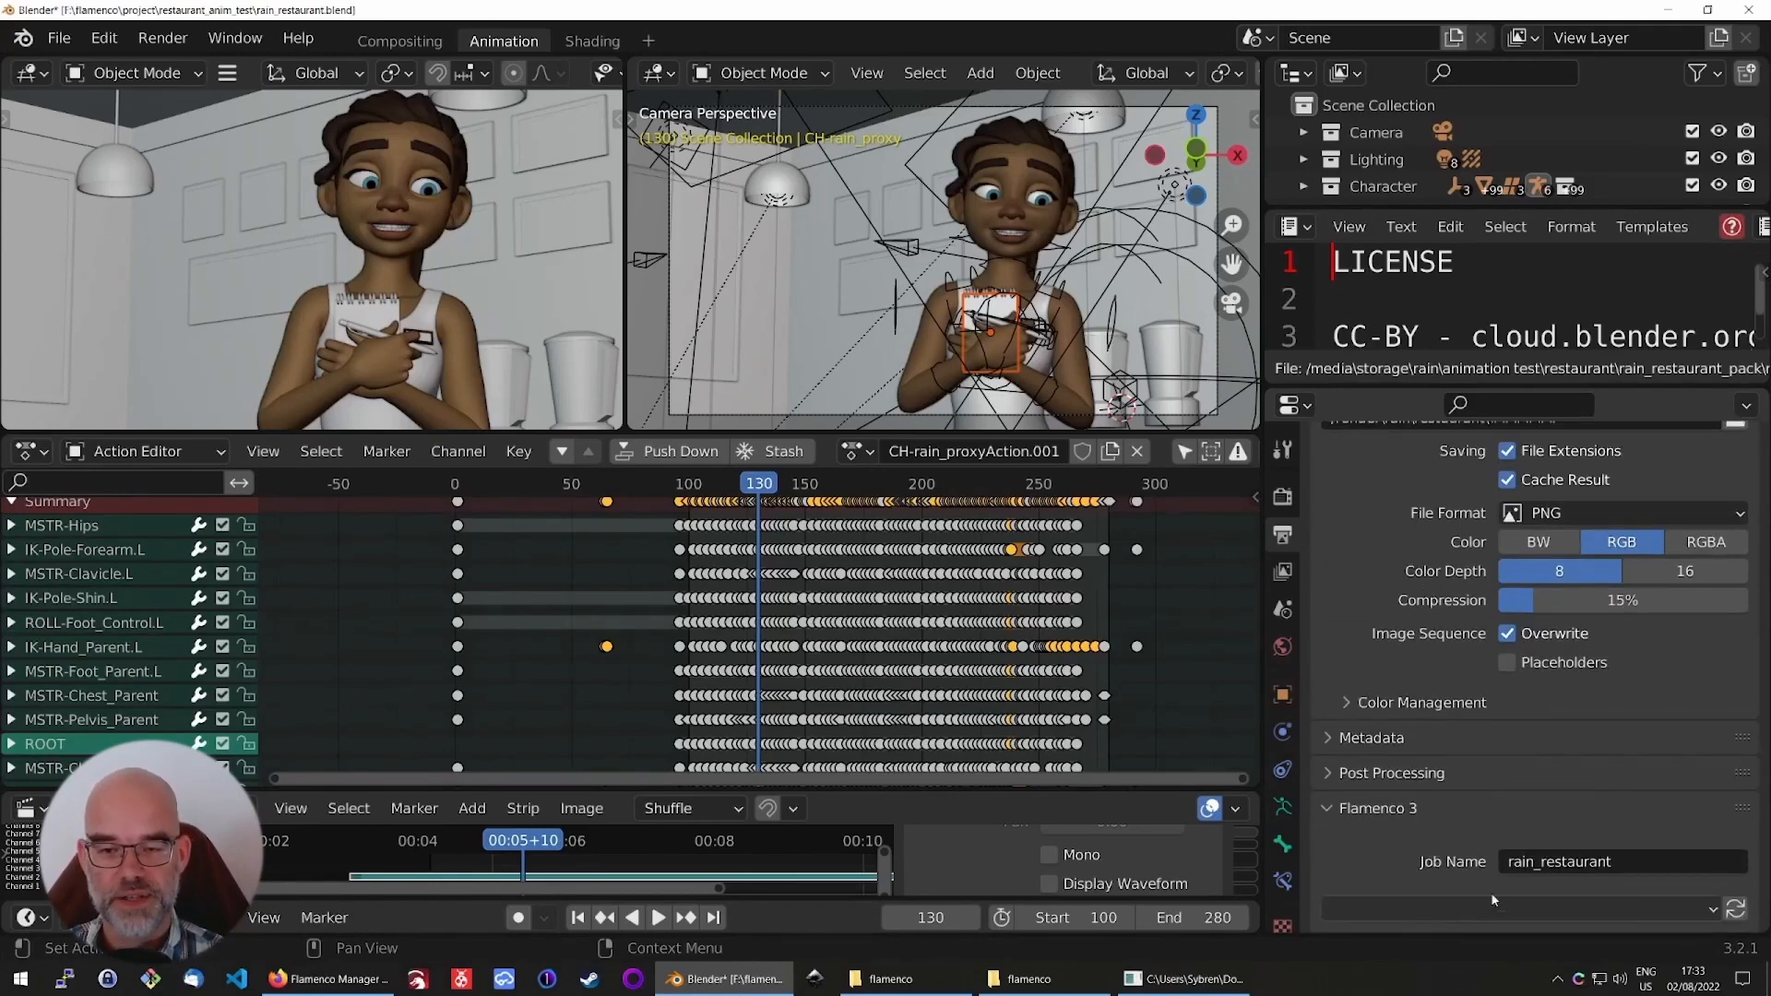
scroll(1485, 885, down, 2)
click(1485, 855)
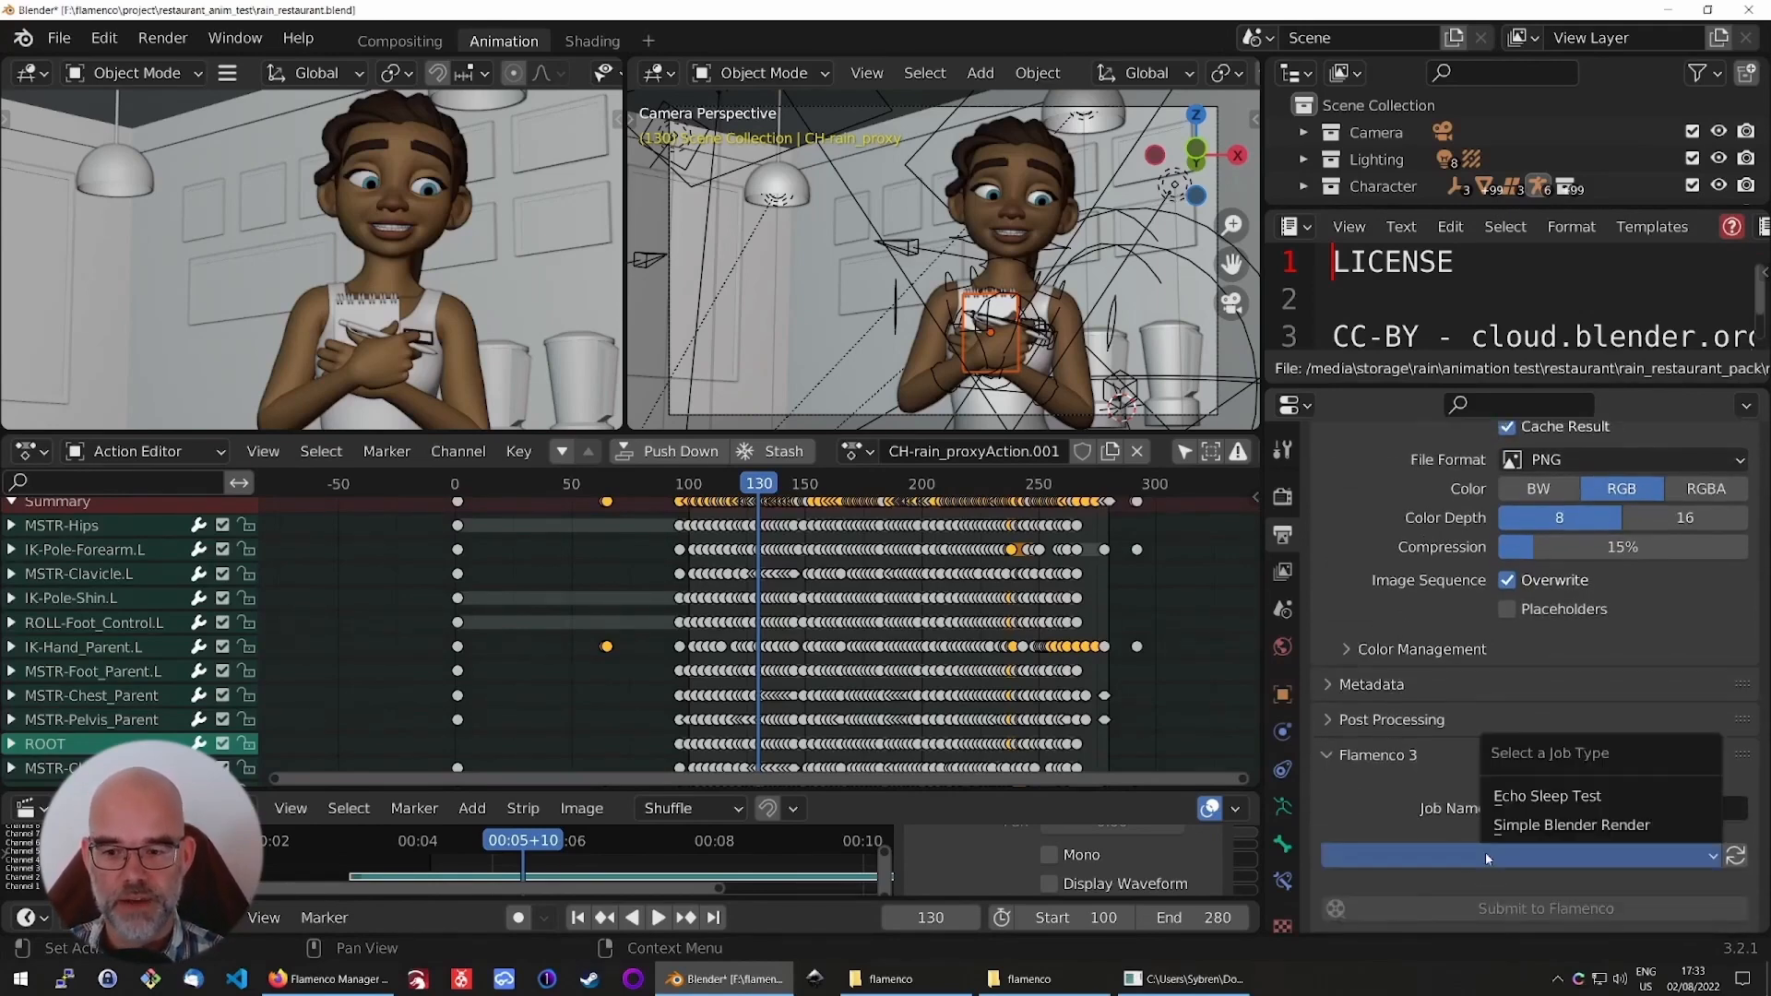
click(1544, 826)
Set the Flamenco job's frames to 200-210 and its chunk size to 5
scroll(1504, 800, down, 5)
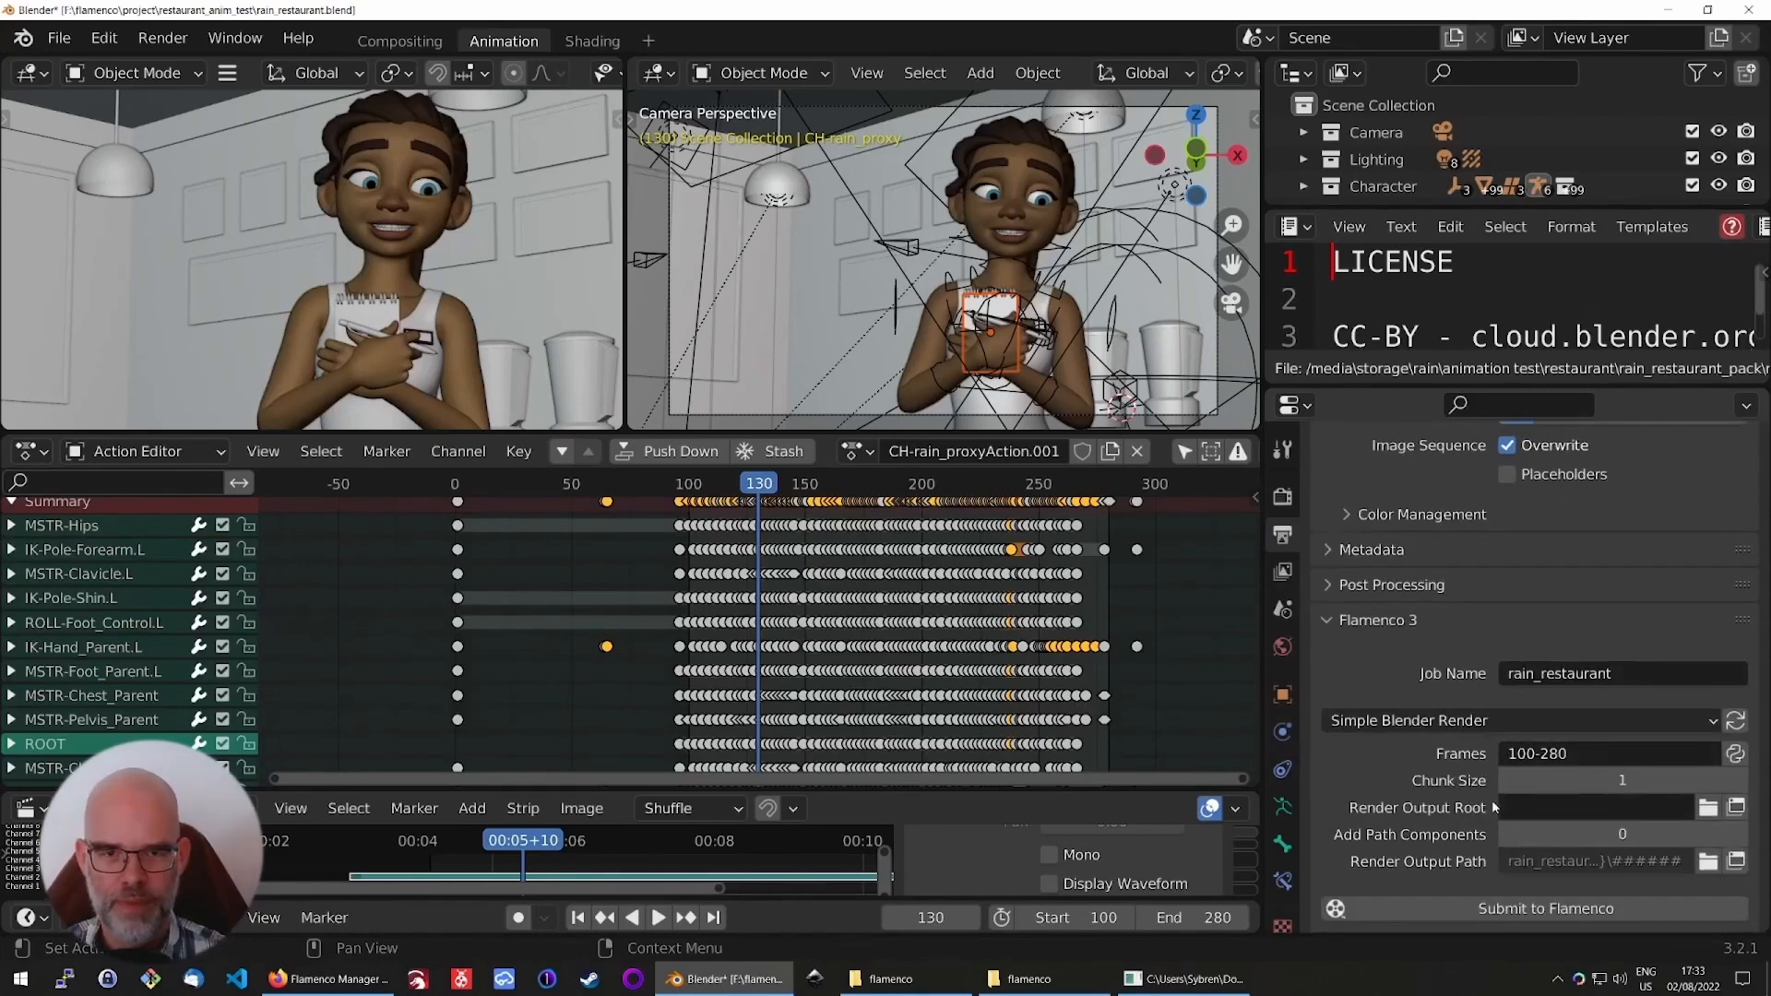
double_click(1550, 754)
text(200)
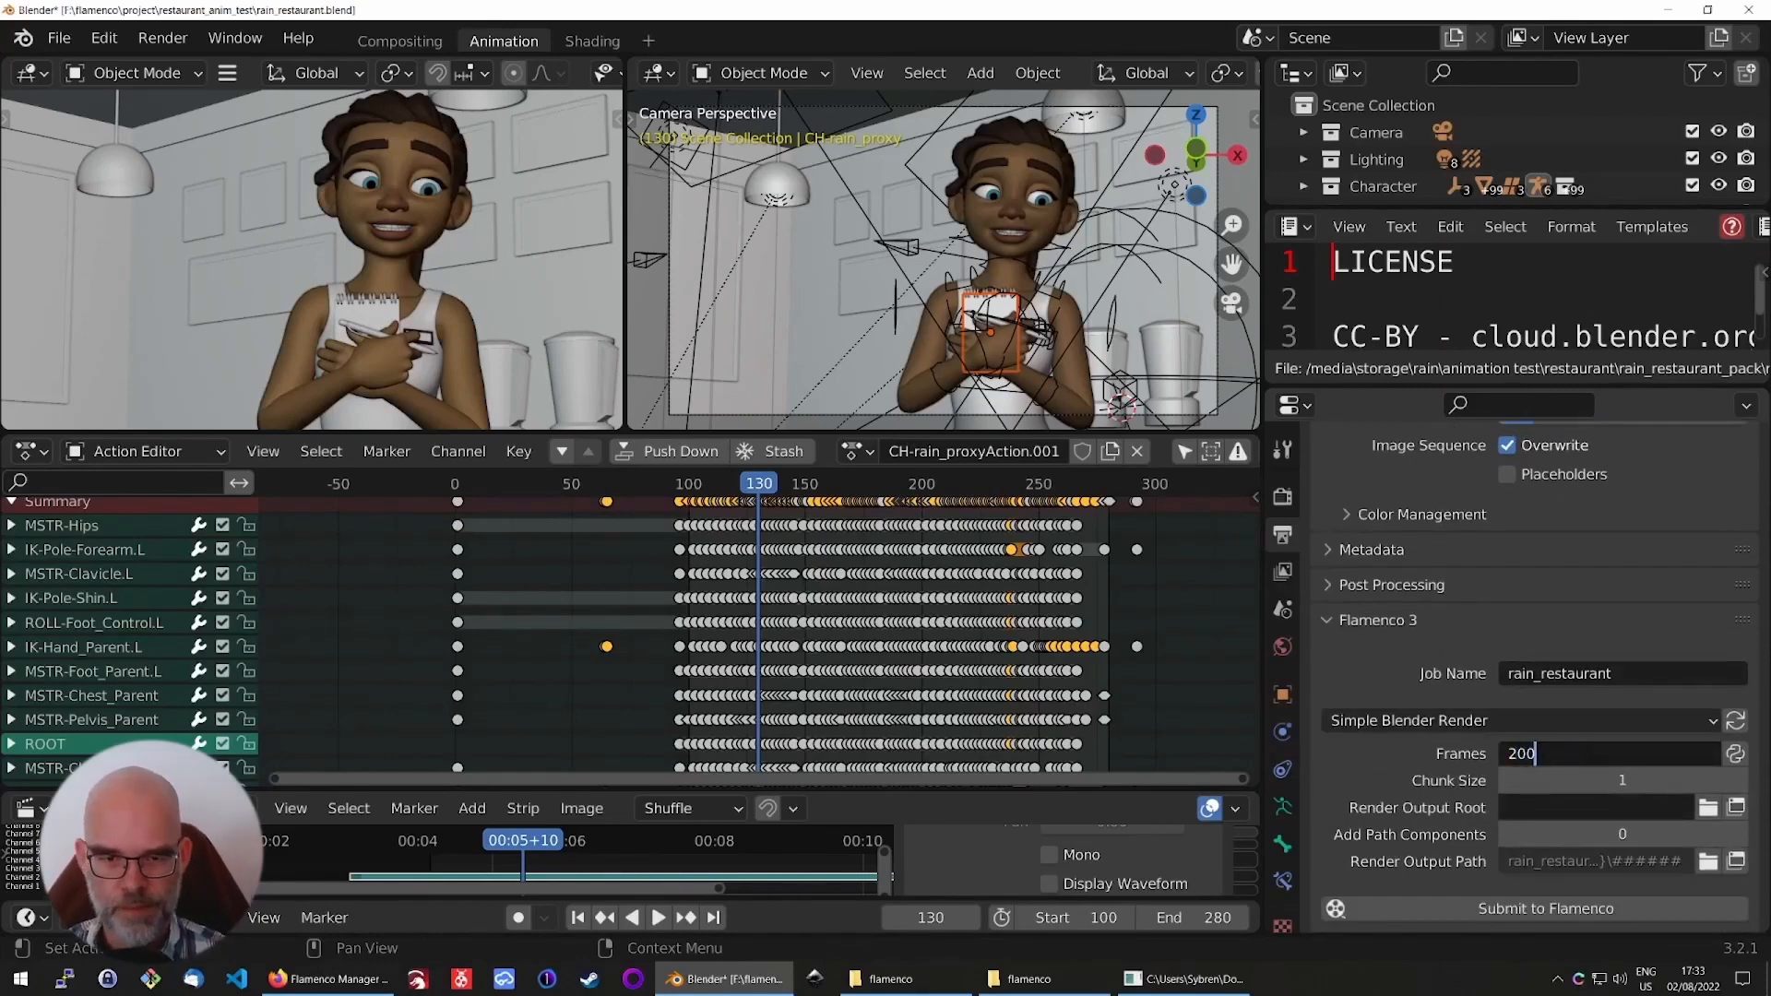
text(-2010)
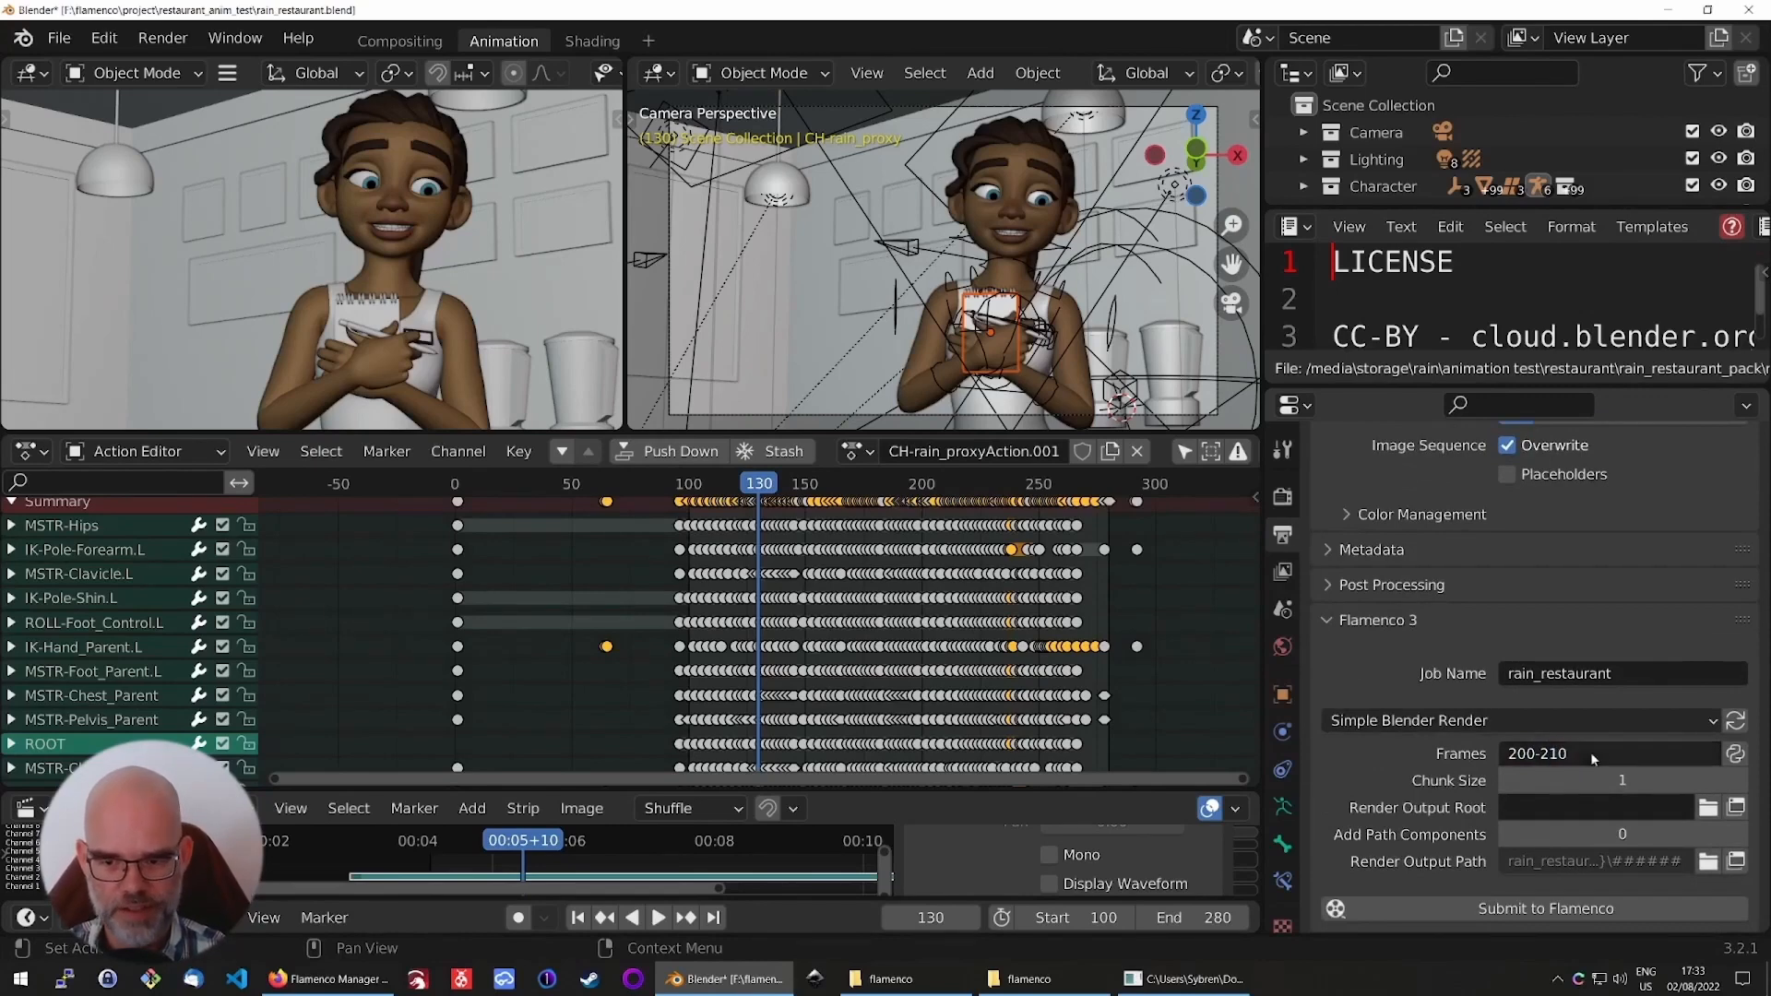
key(Tab)
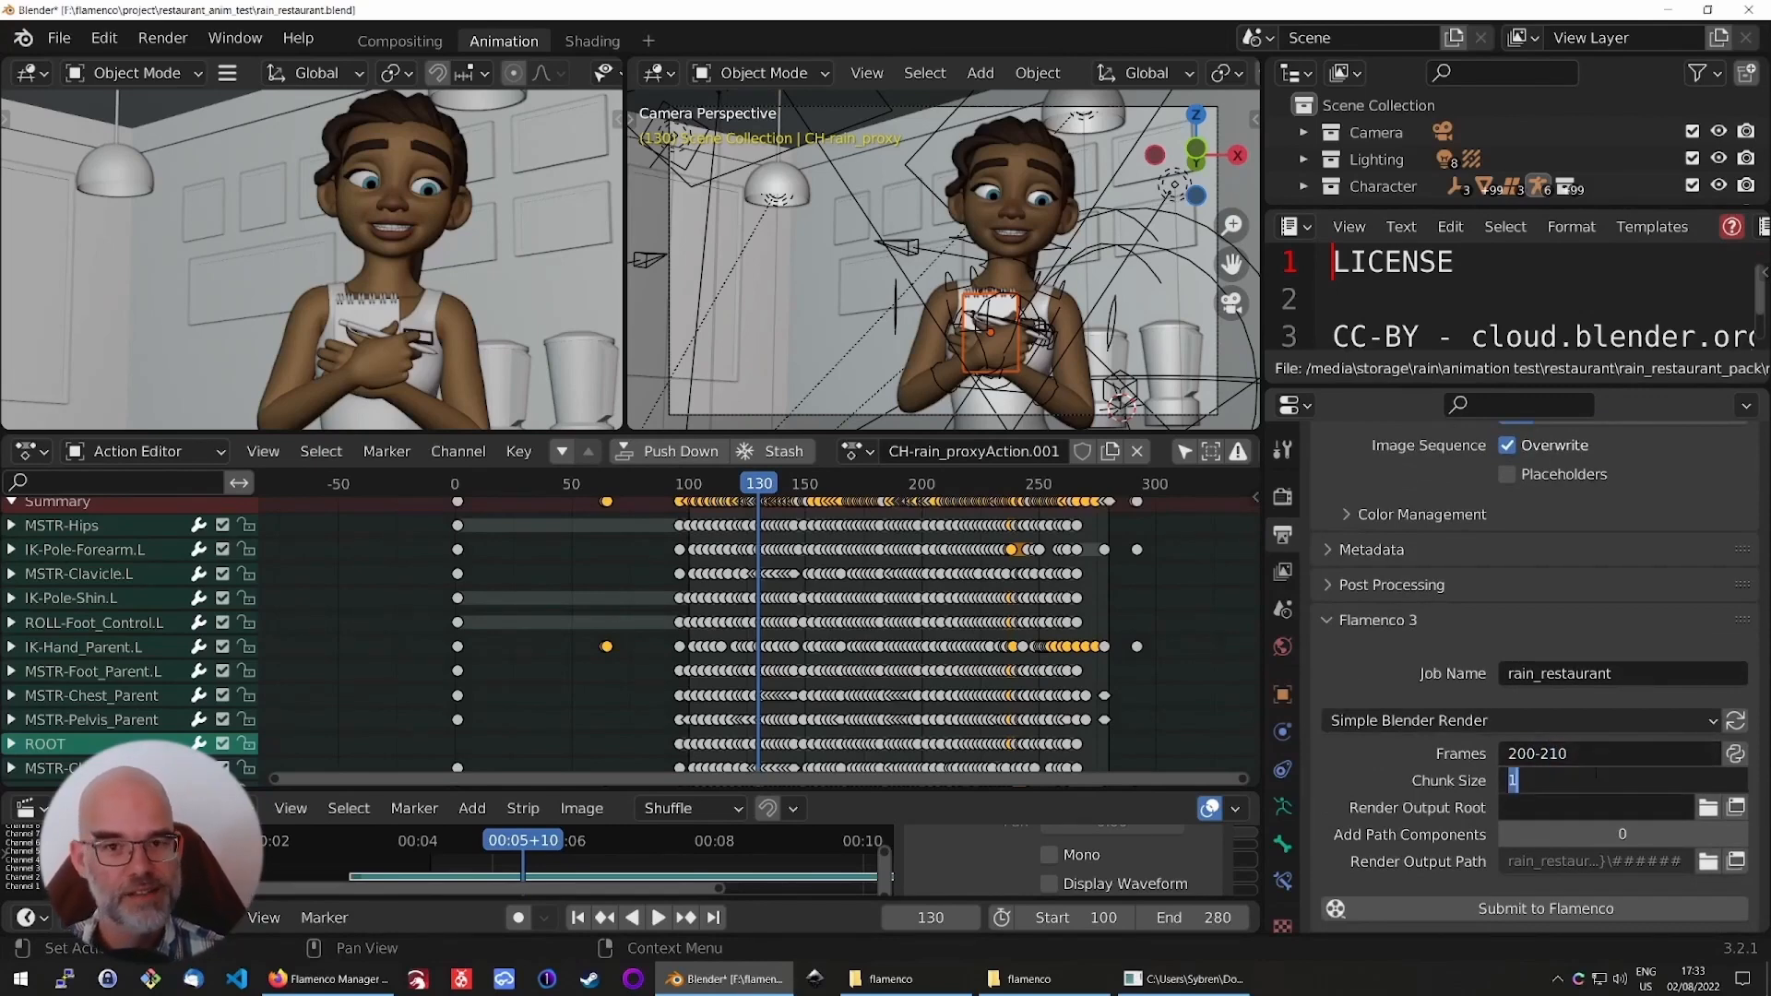
text(5)
key(Return)
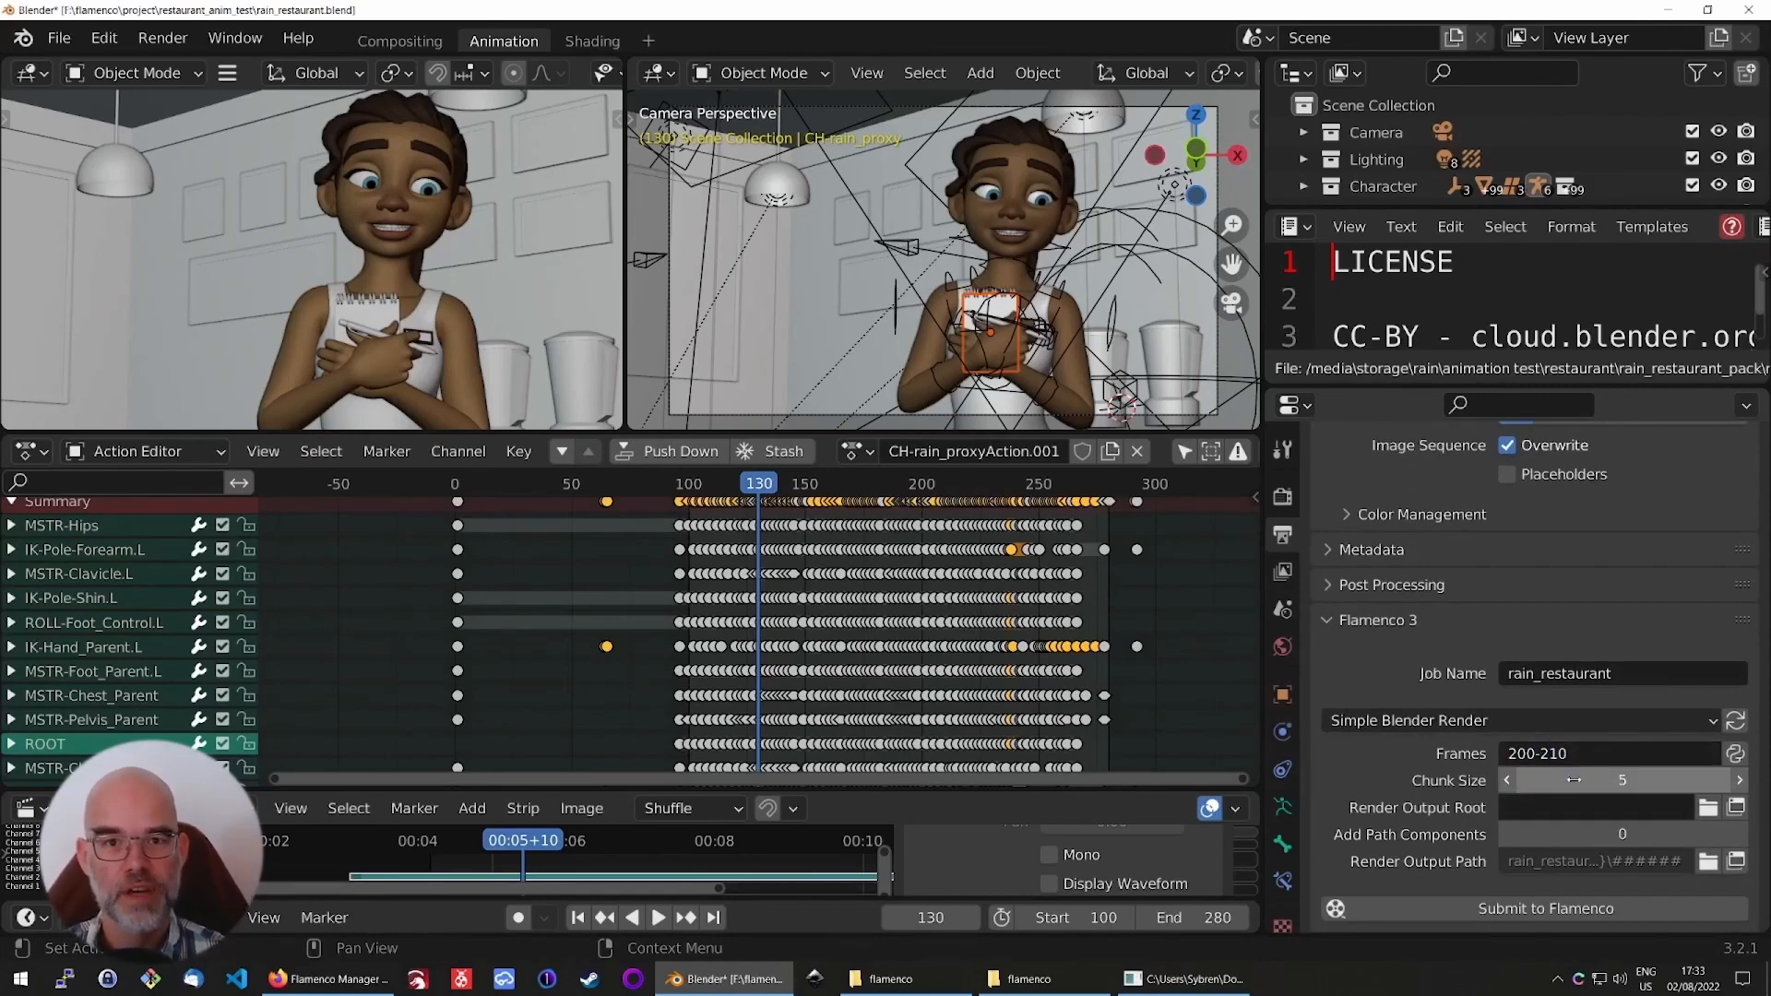
Set the job's render output root to the absolute path of the shared renders folder, F:\flamenco\renders\
click(1708, 808)
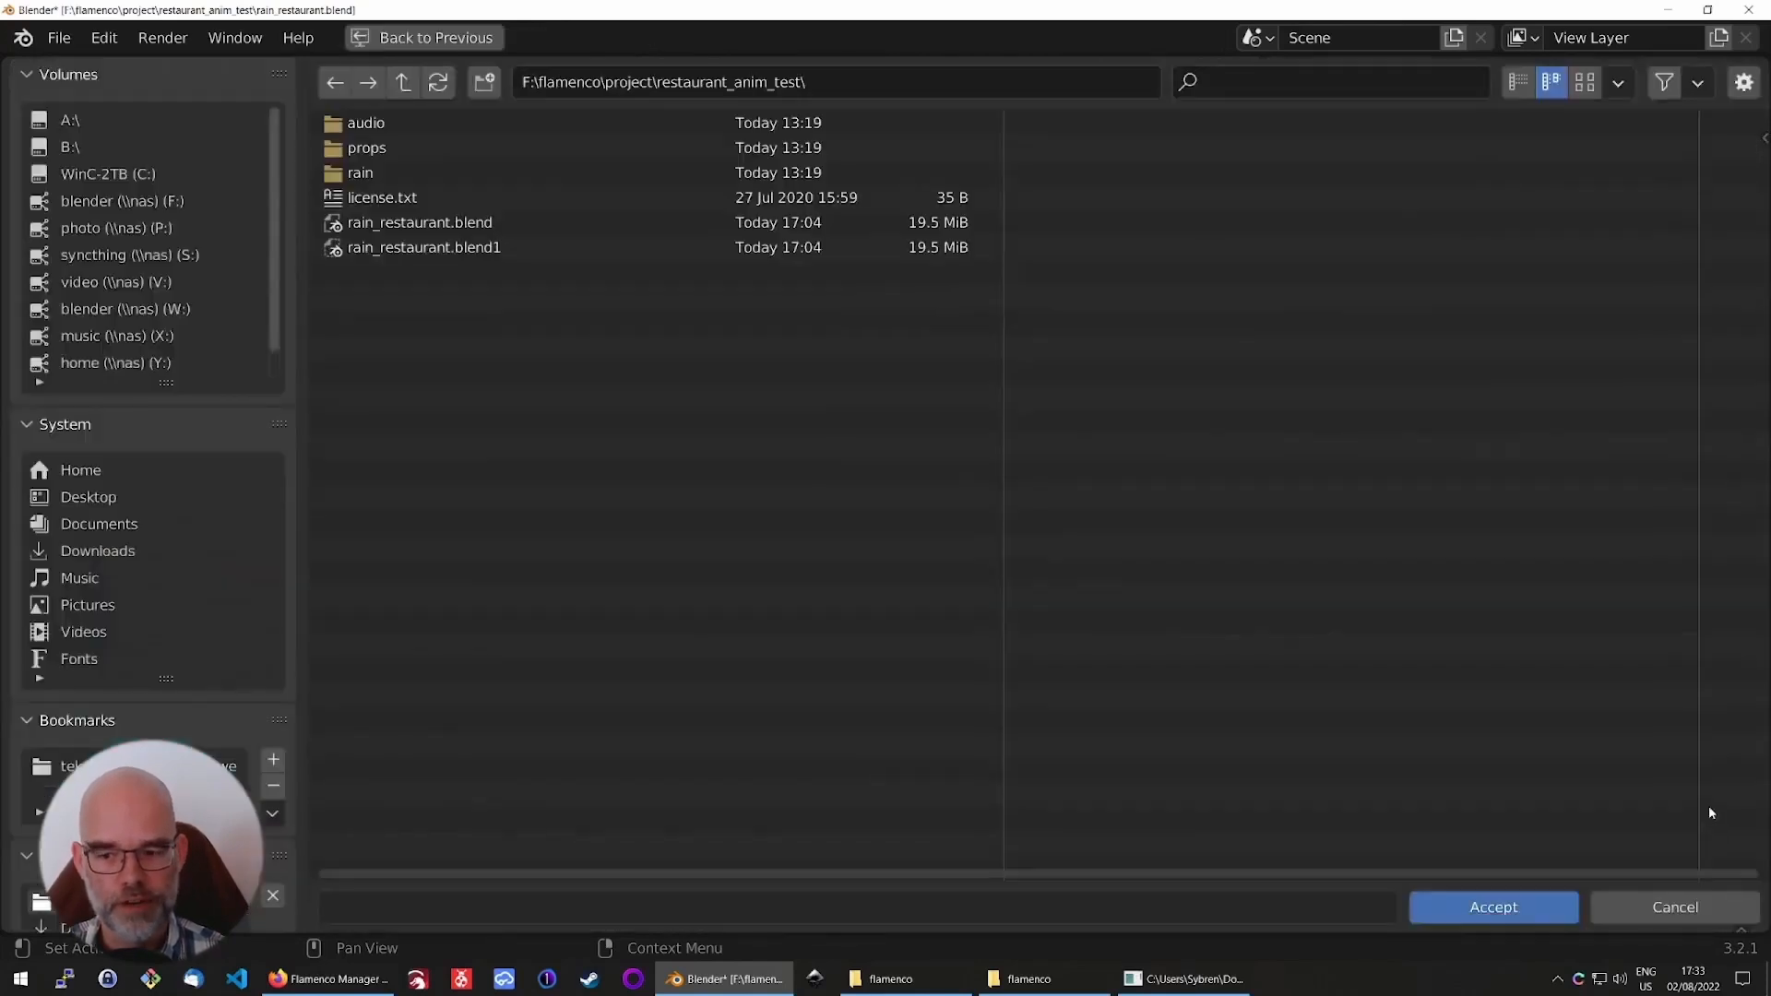
click(404, 85)
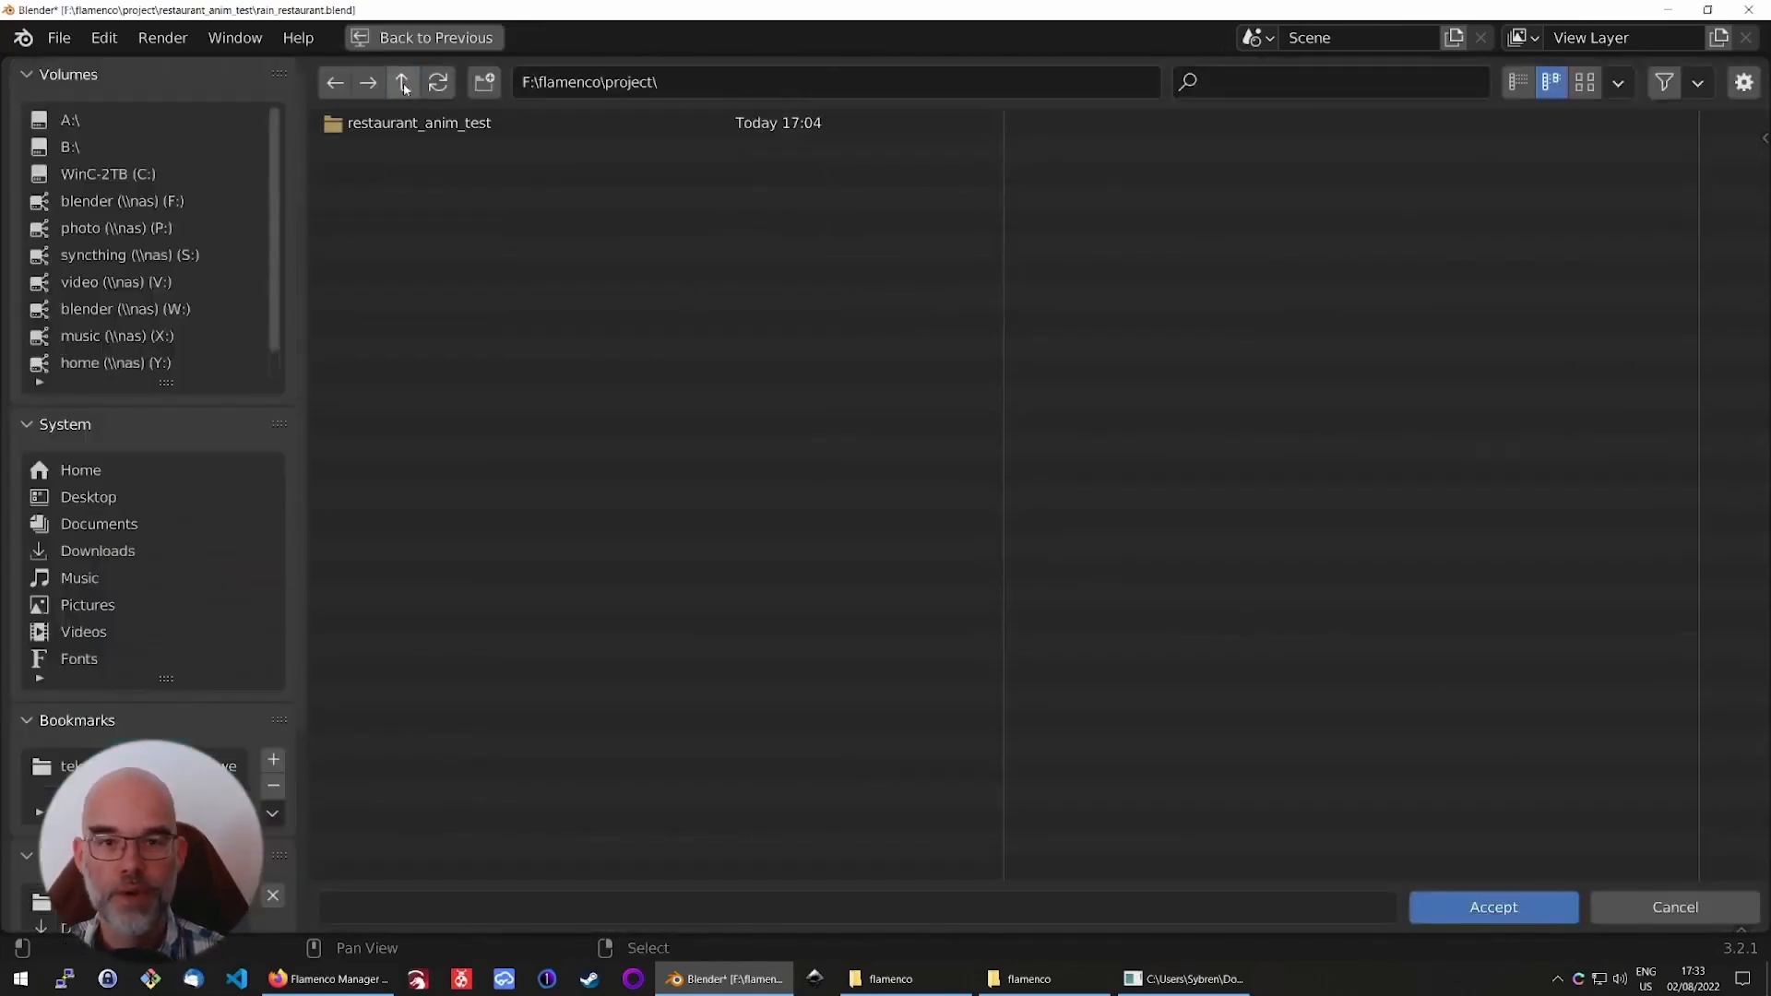
click(404, 85)
click(388, 148)
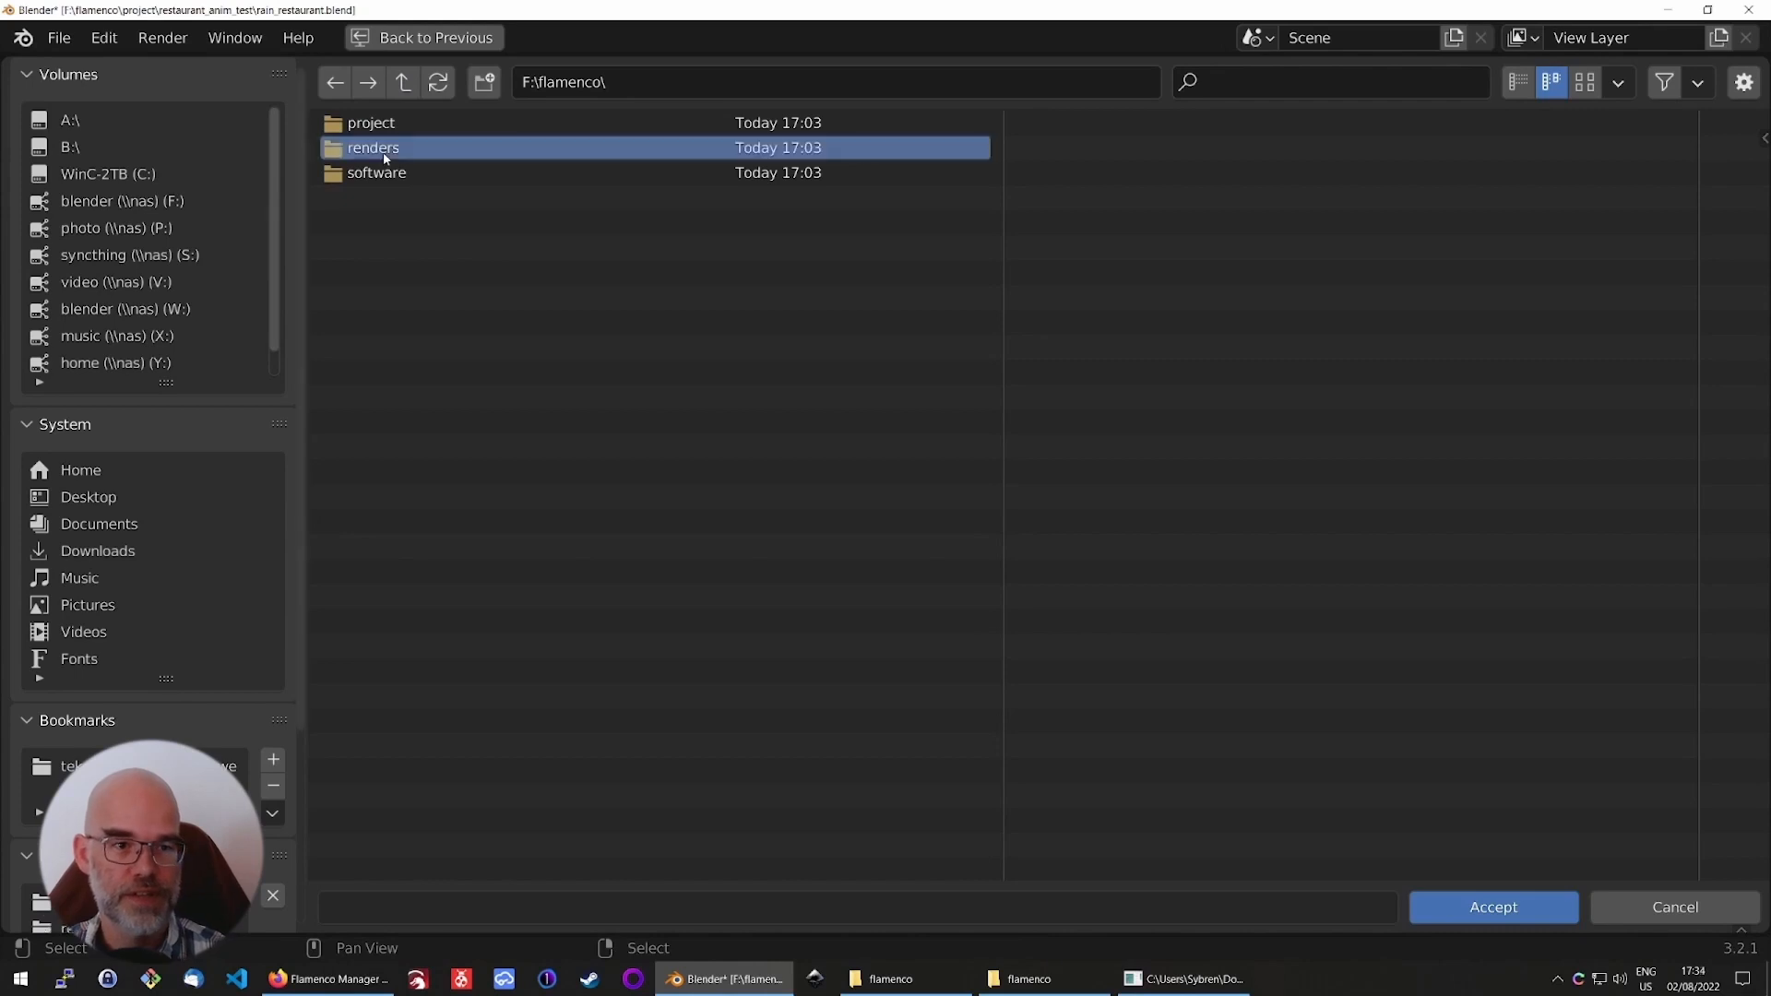
click(1743, 82)
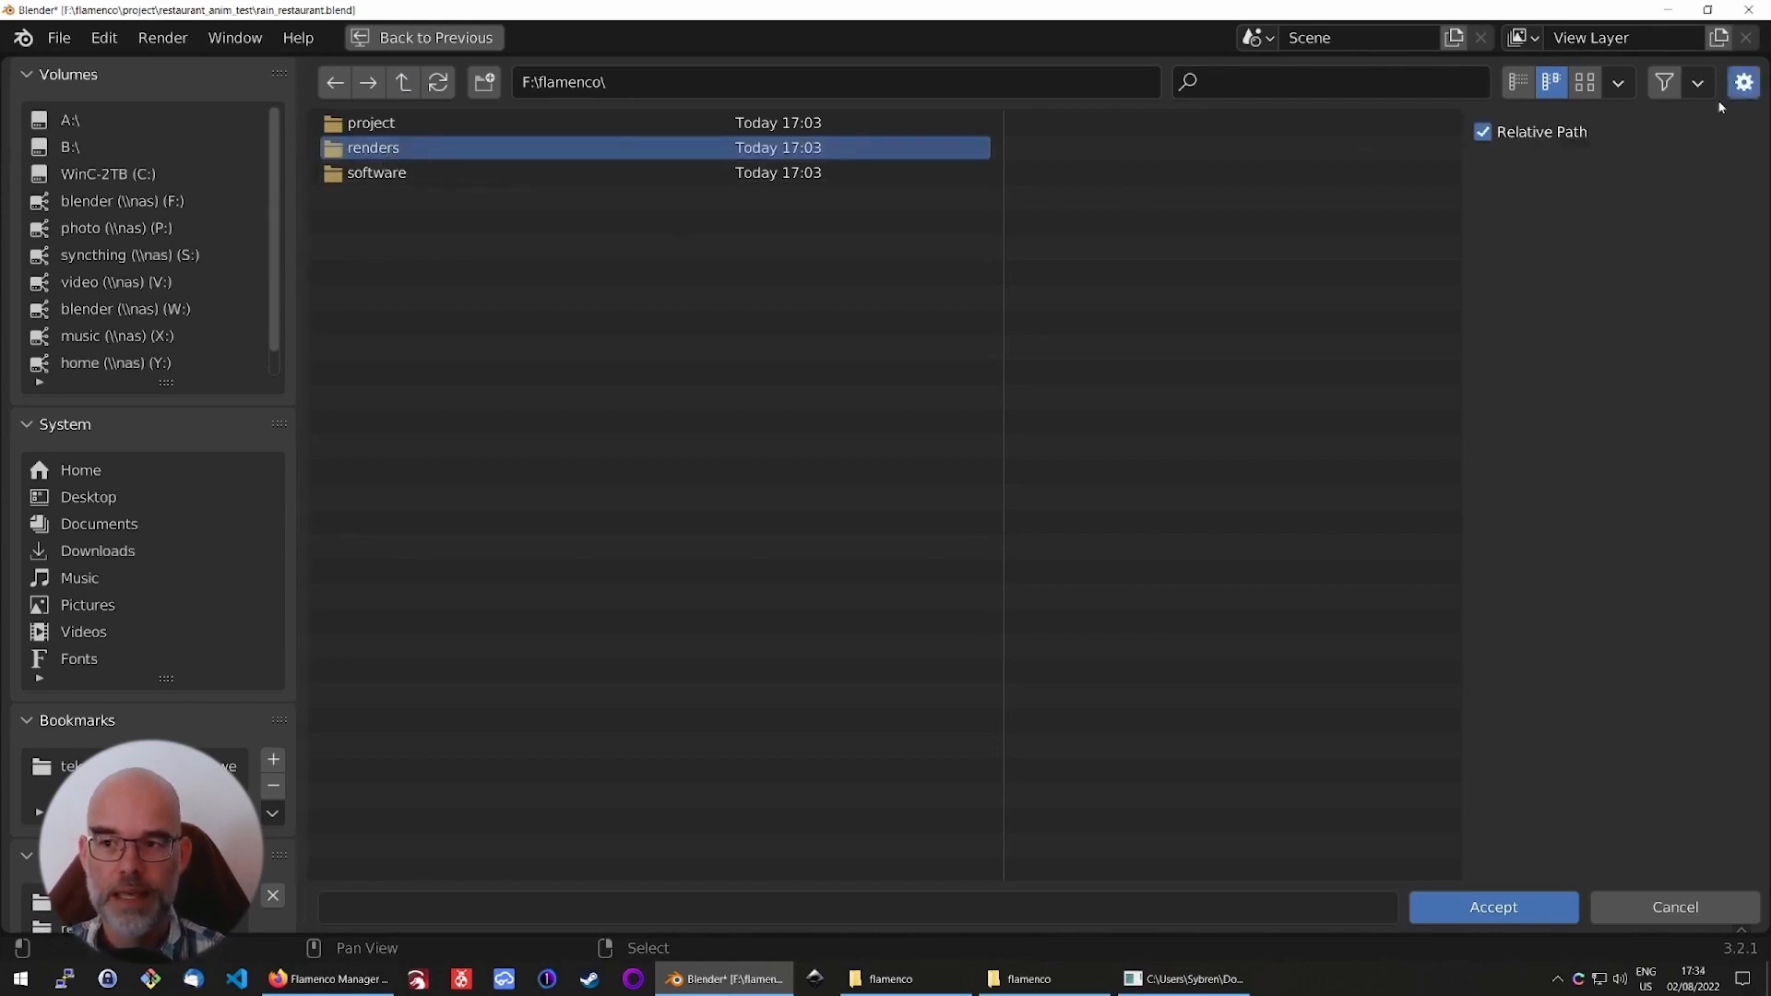
click(1502, 912)
click(1496, 907)
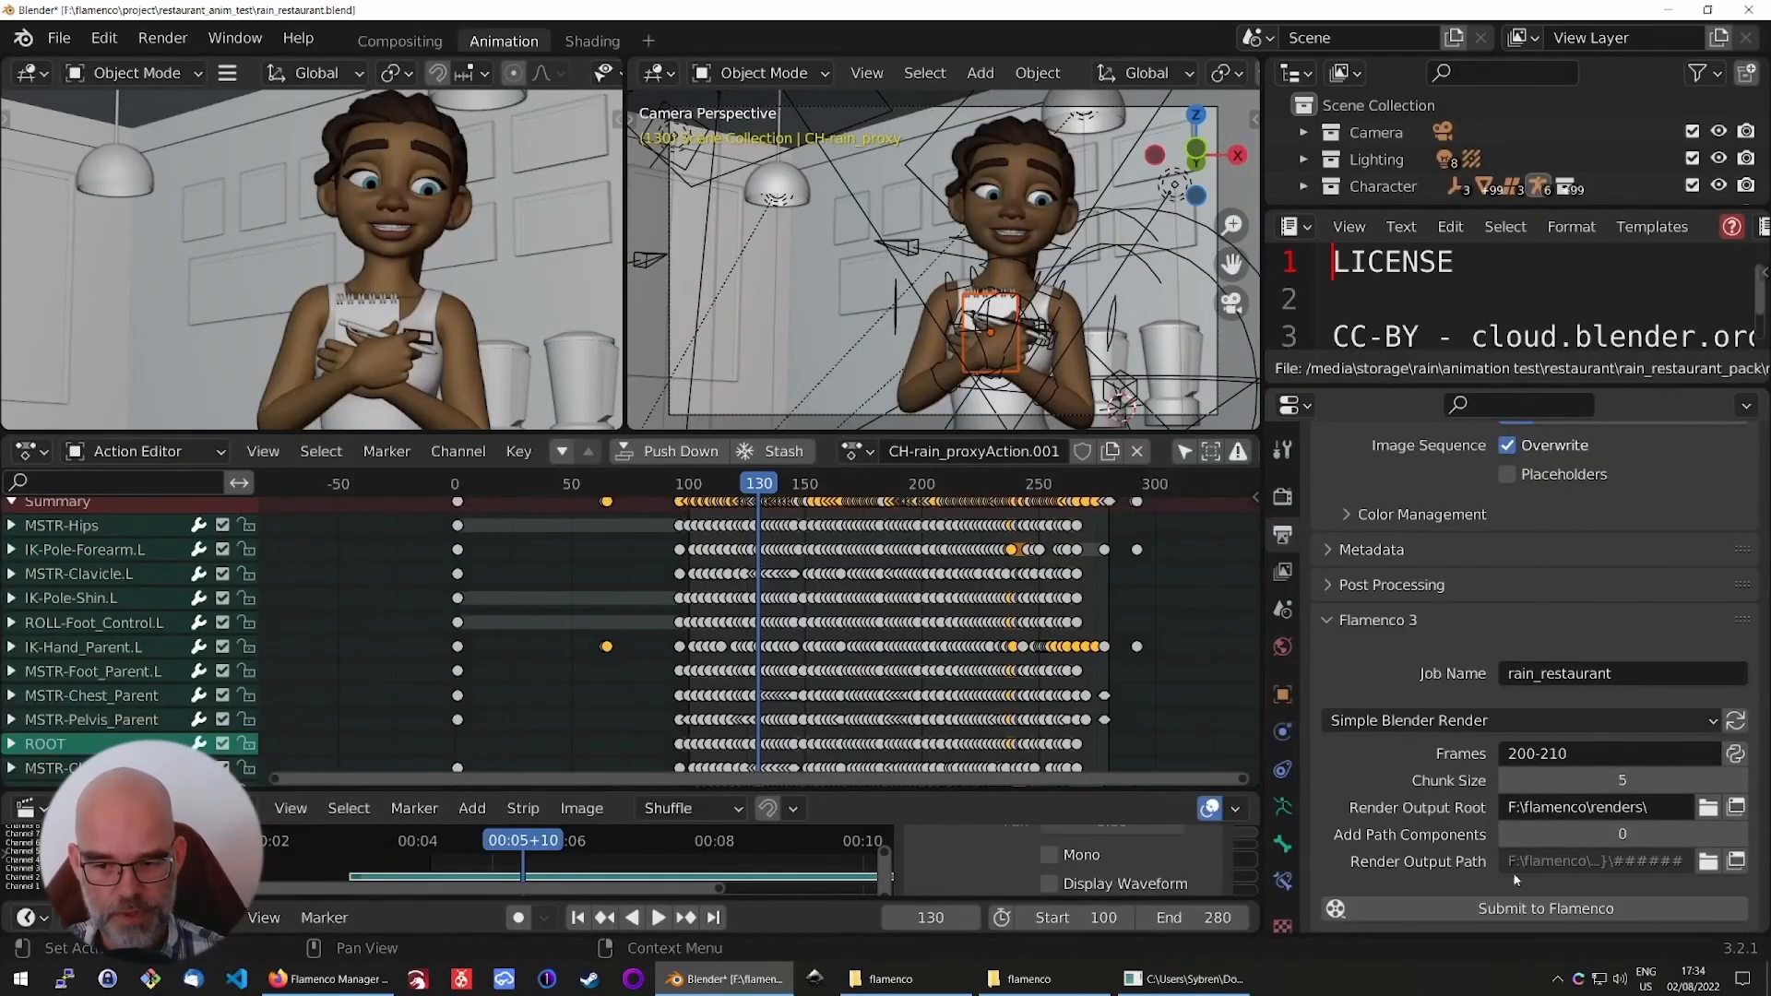
Submit the rain_restaurant job to Flamenco and switch to the Flamenco Manager web page in Firefox to view the job list
click(1475, 910)
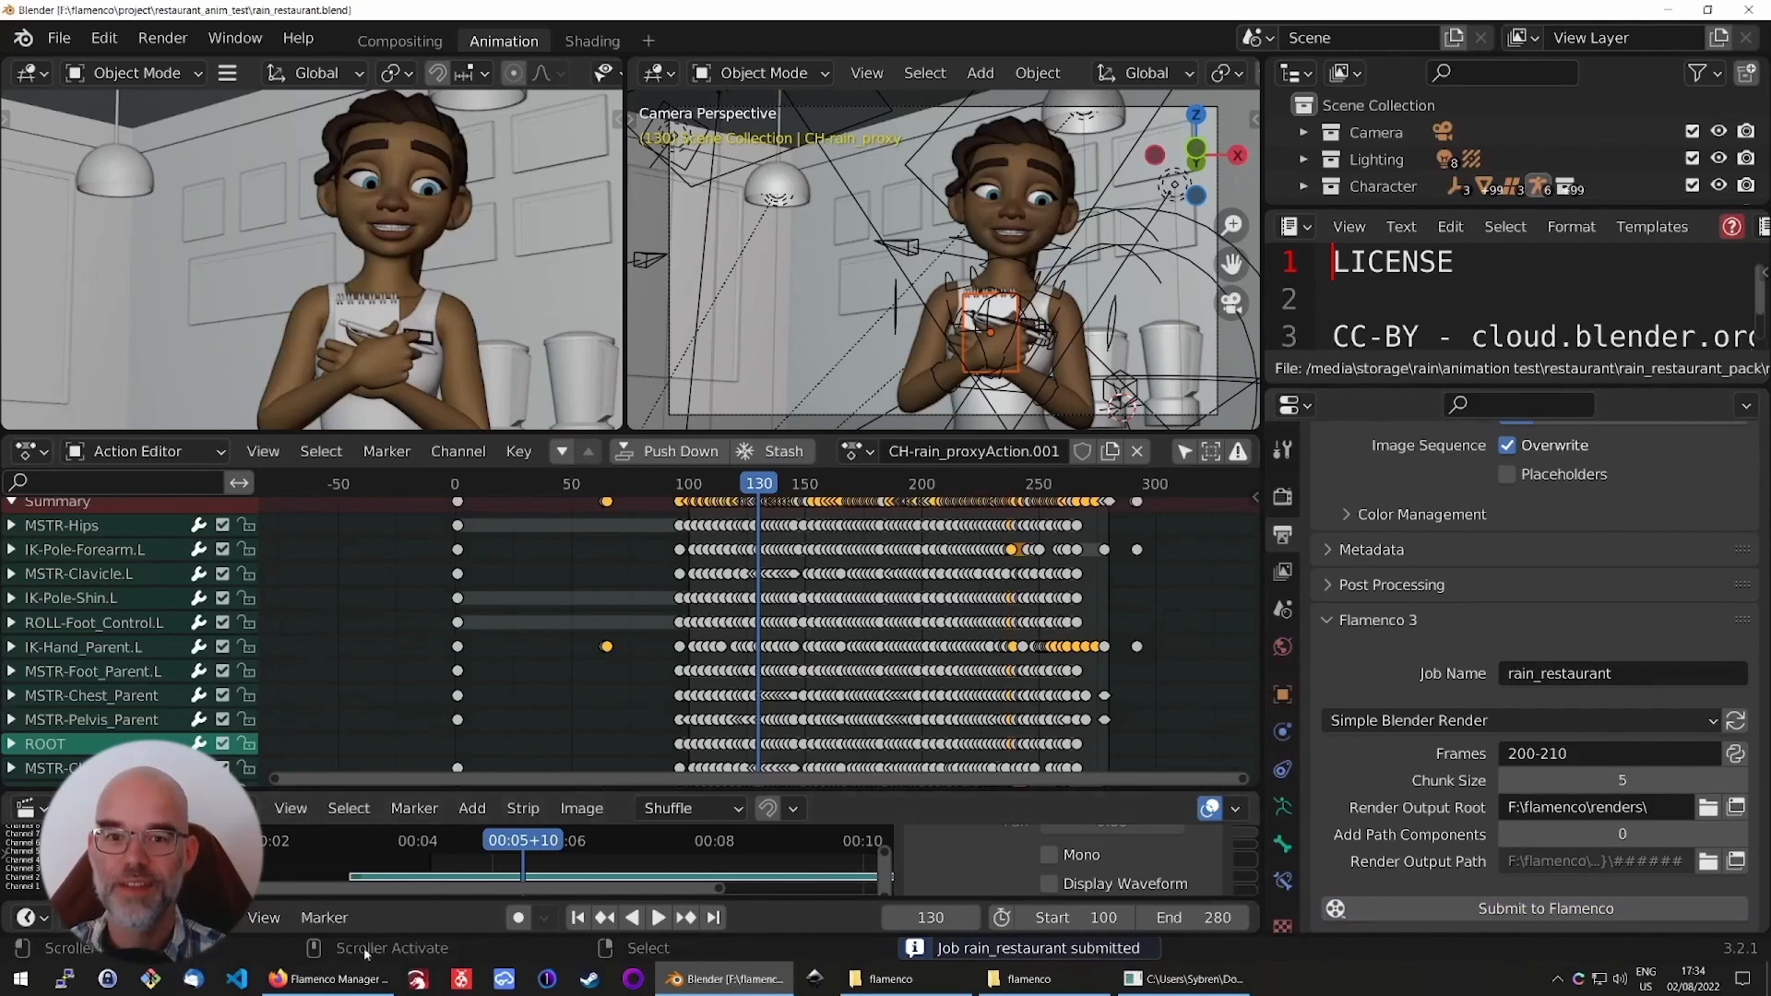
click(327, 979)
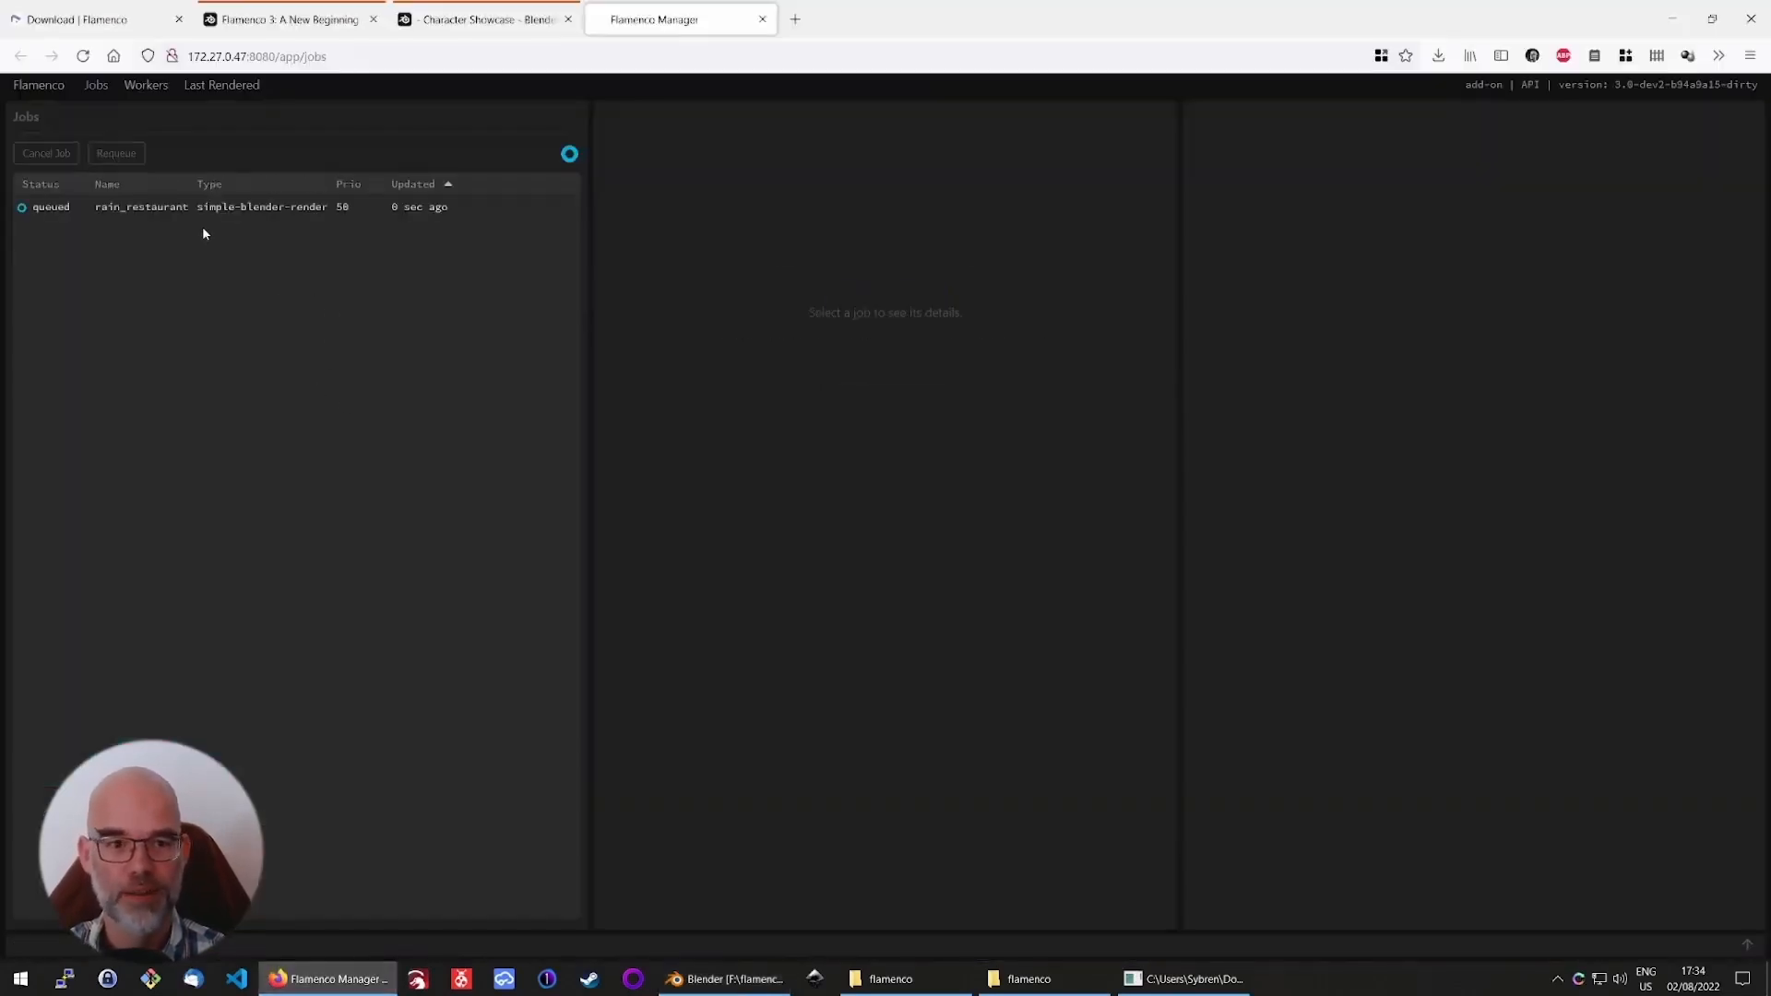
Show the rain_restaurant job's details, and copy flamenco-worker.exe and the tools folder from the Downloads\flamenco folder in File Explorer
click(239, 211)
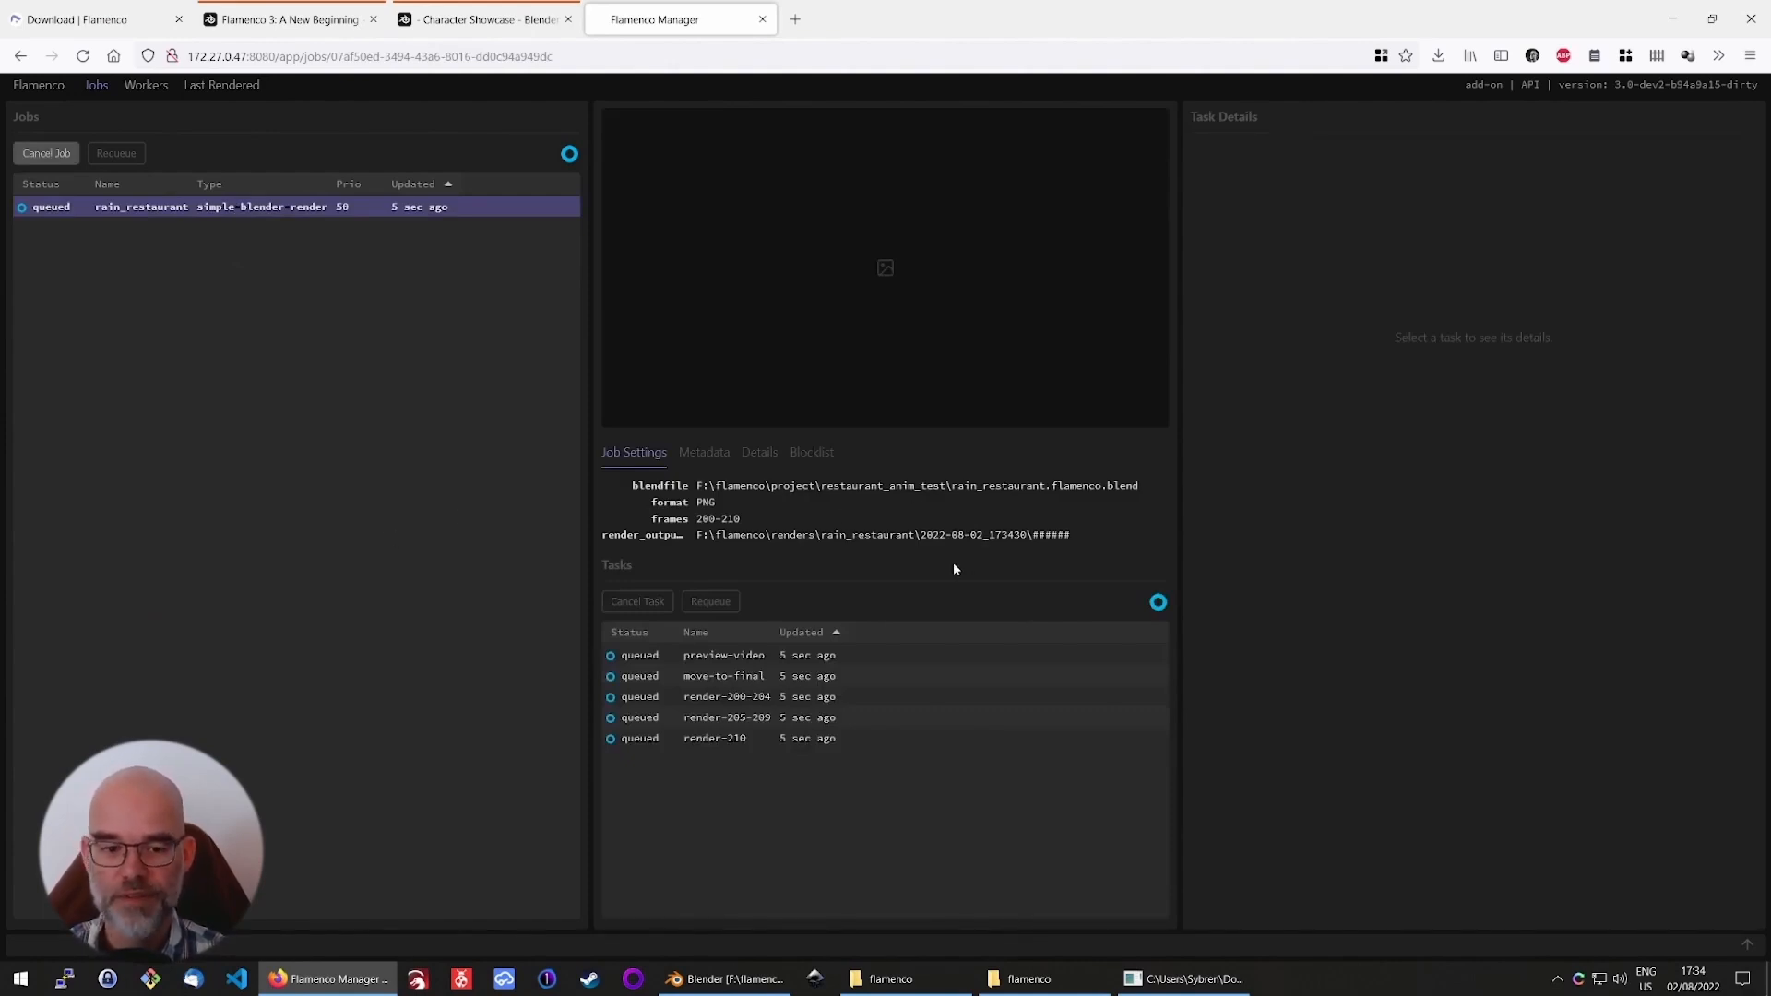
click(1027, 979)
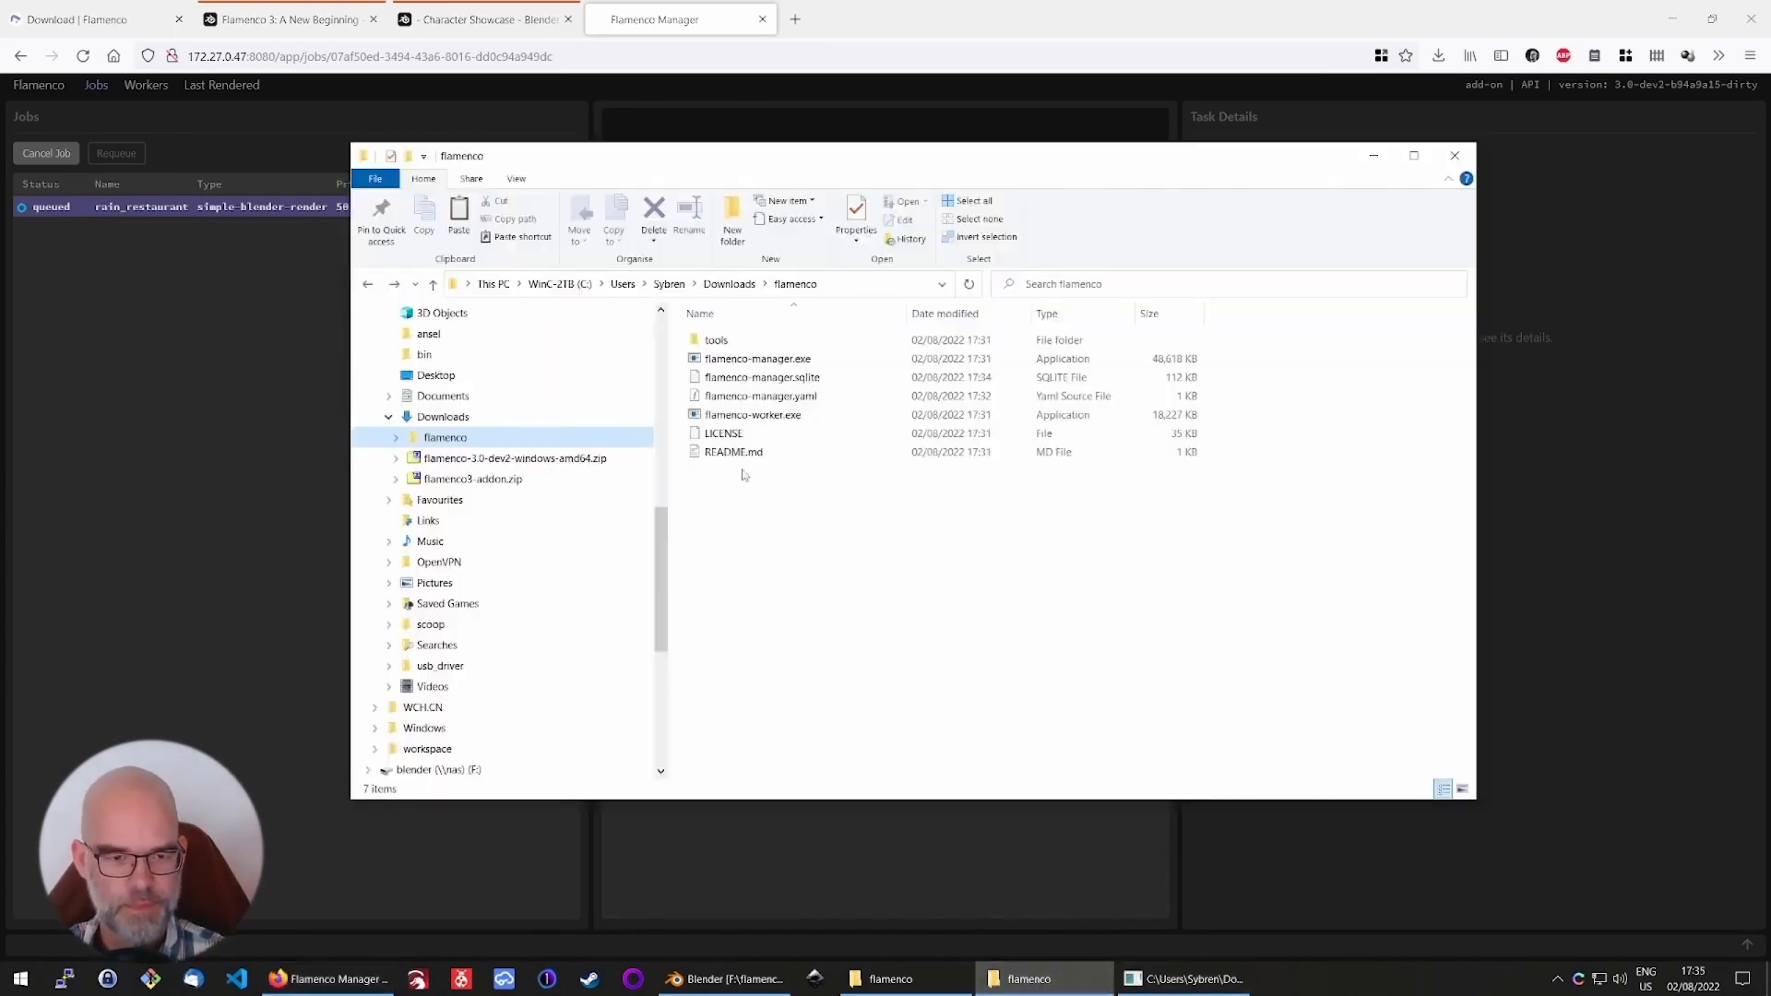
click(780, 417)
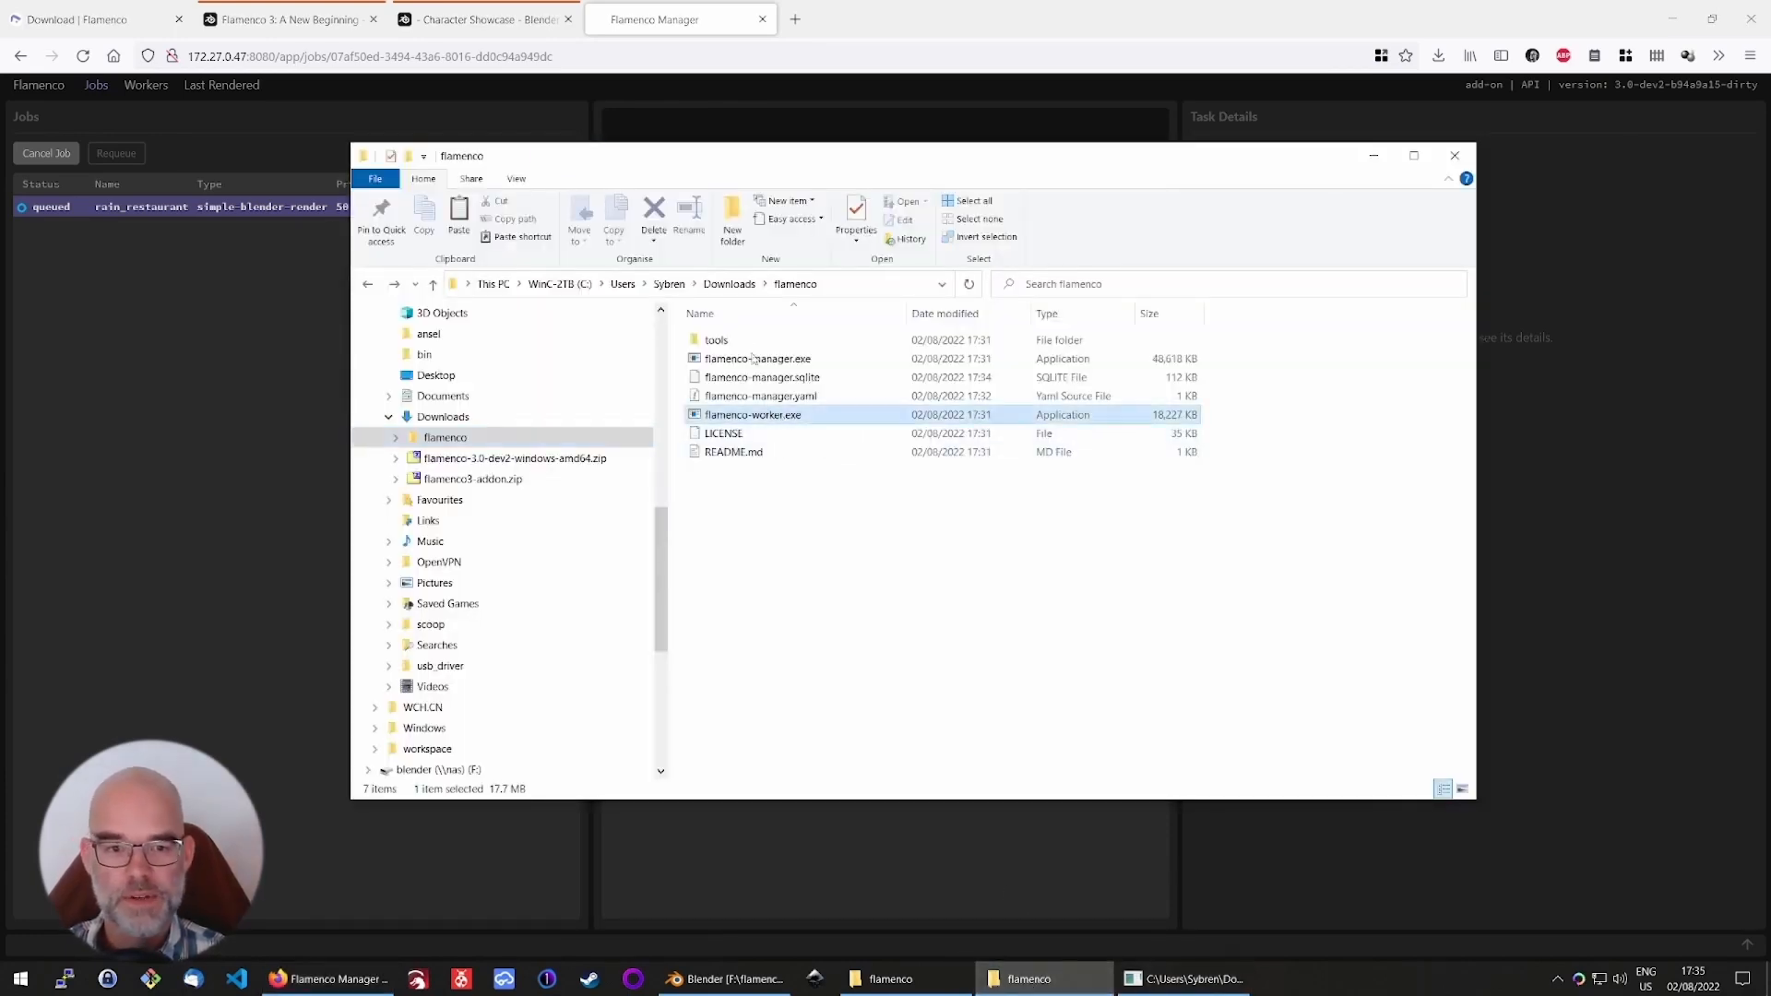
ctrl+click(731, 341)
right_click(730, 341)
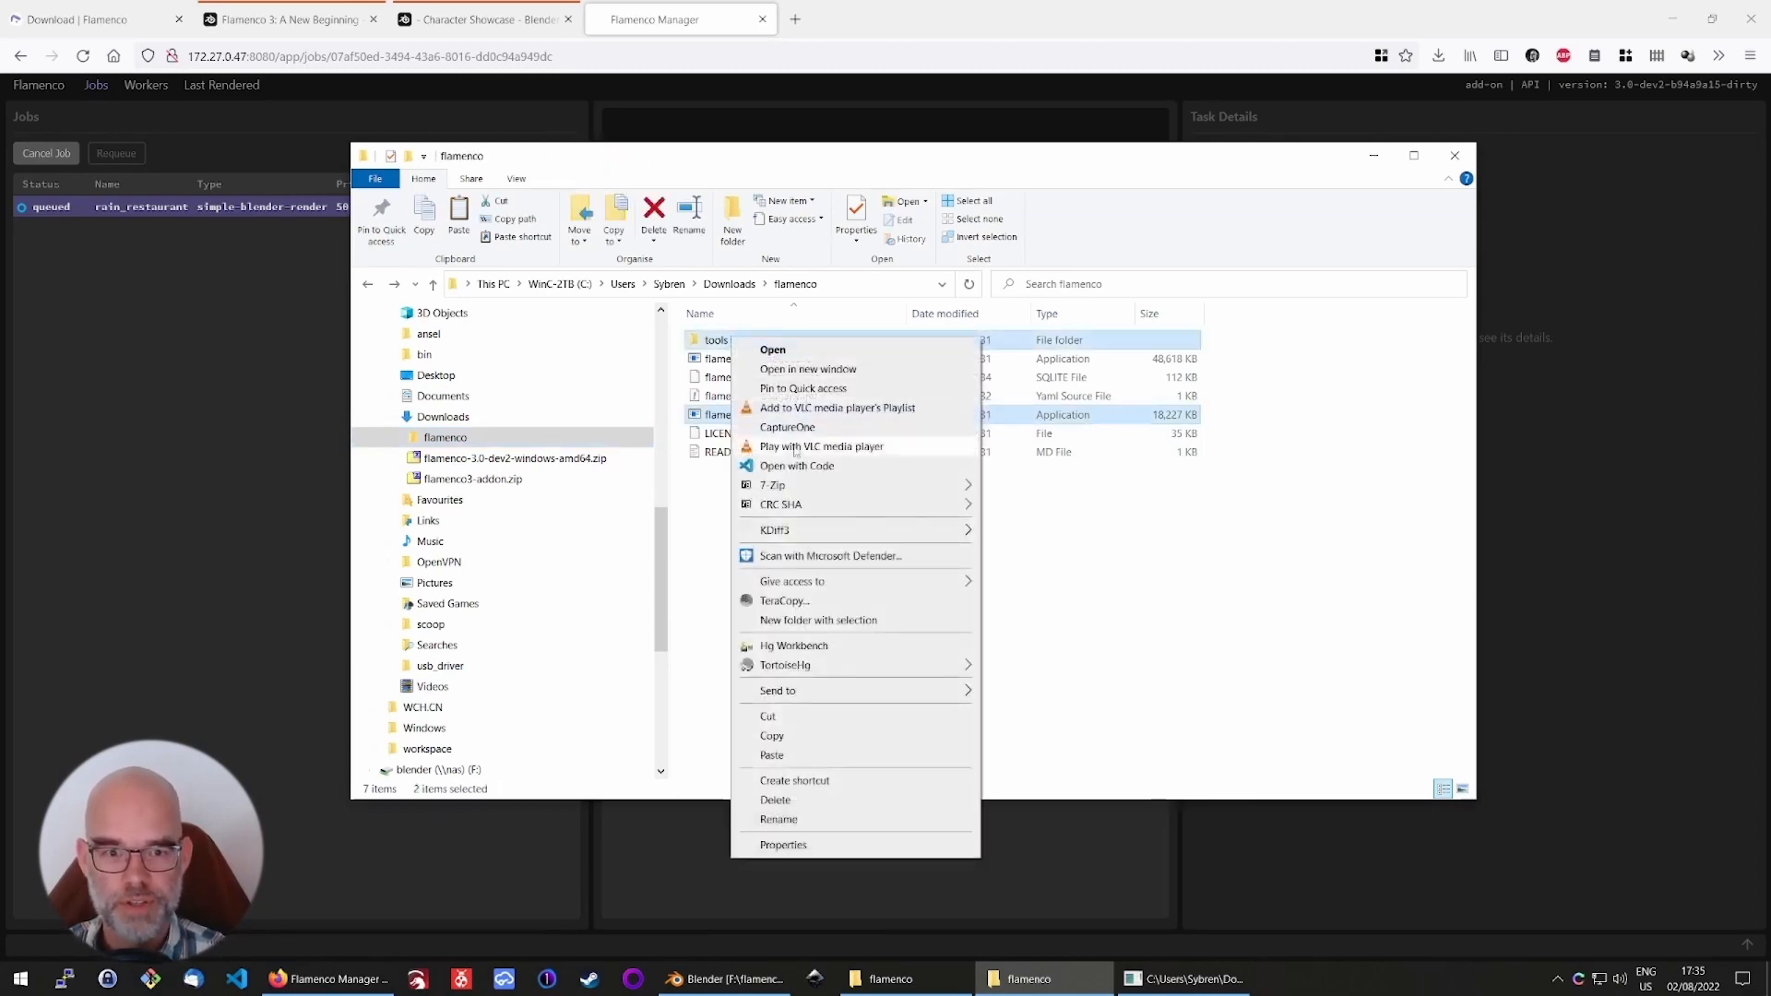
click(771, 735)
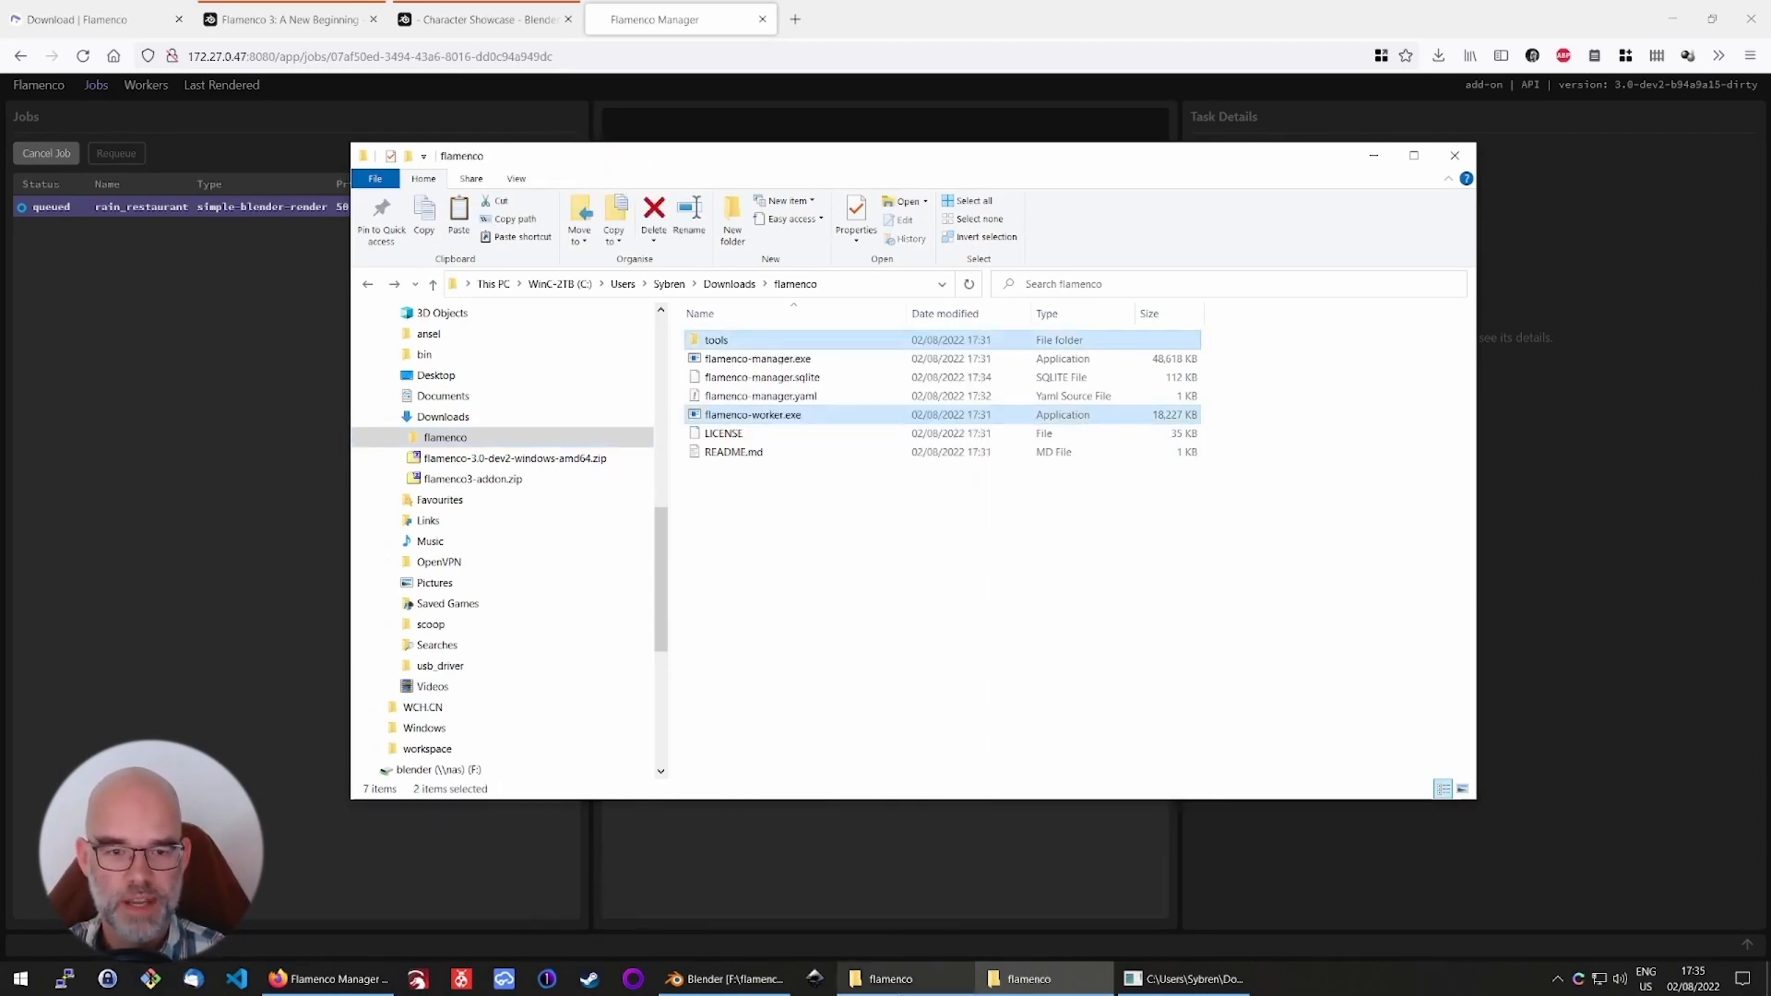
Paste the copied worker program and tools folder into the shared NAS folder F:\flamenco\software
click(890, 979)
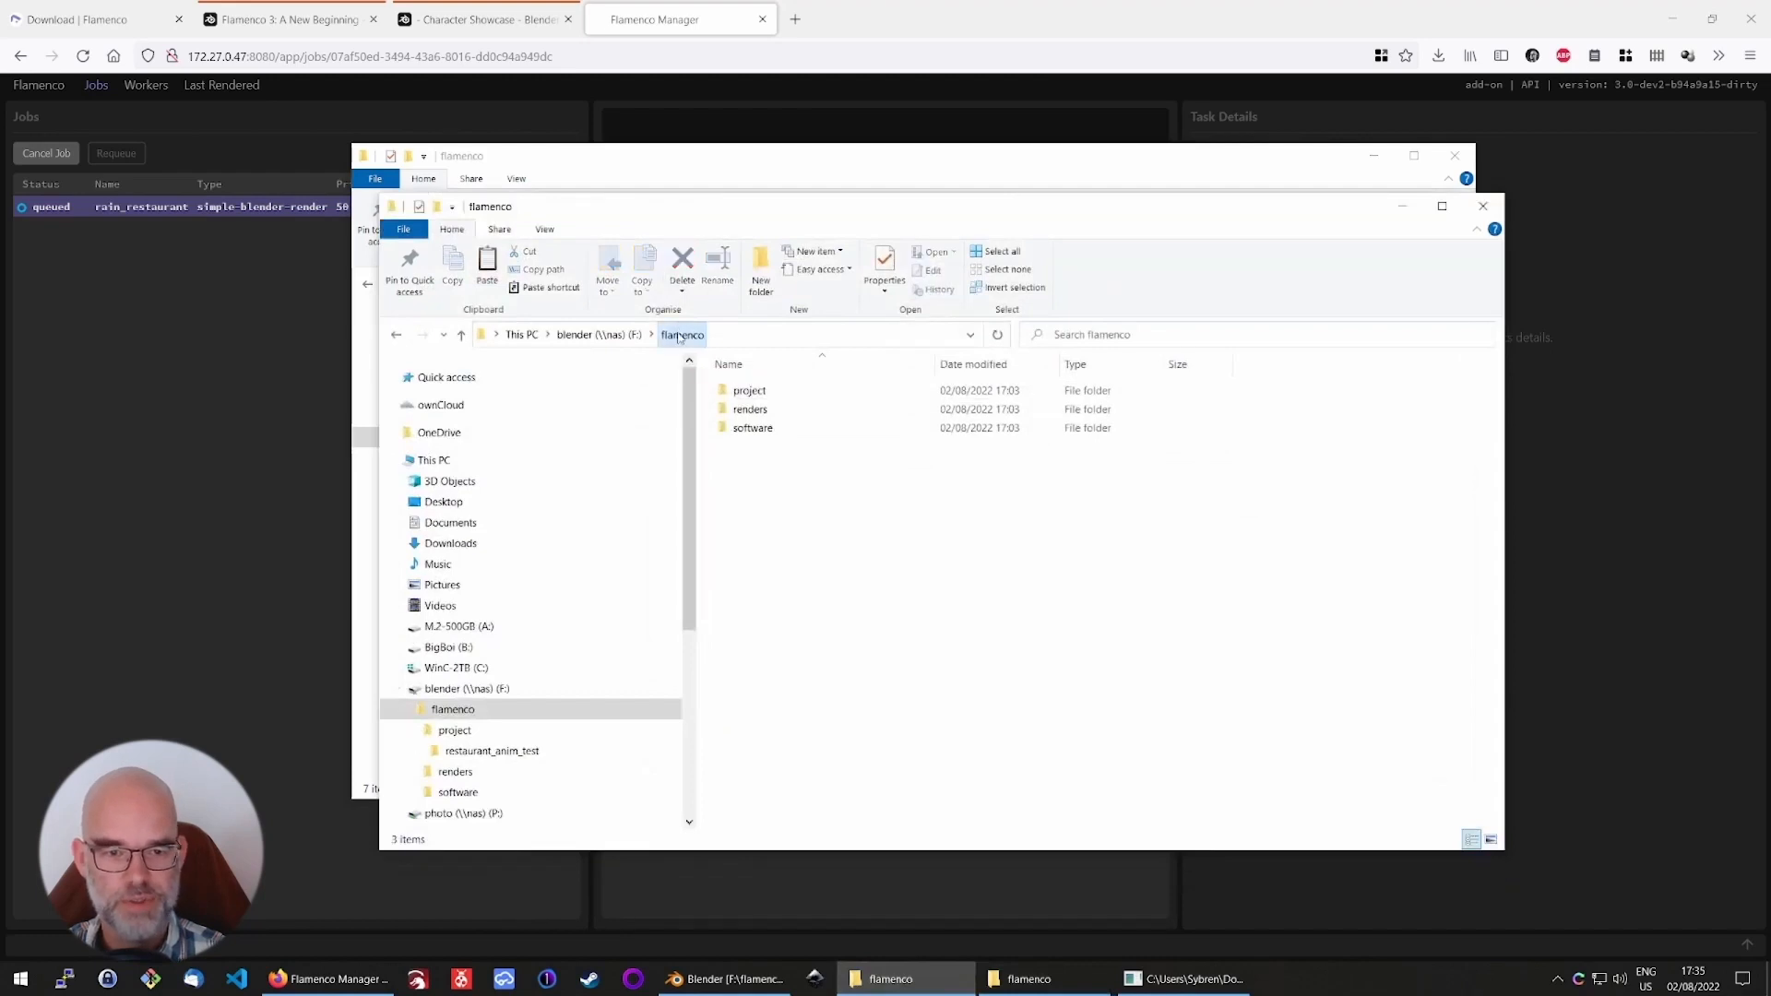
click(682, 334)
double_click(753, 429)
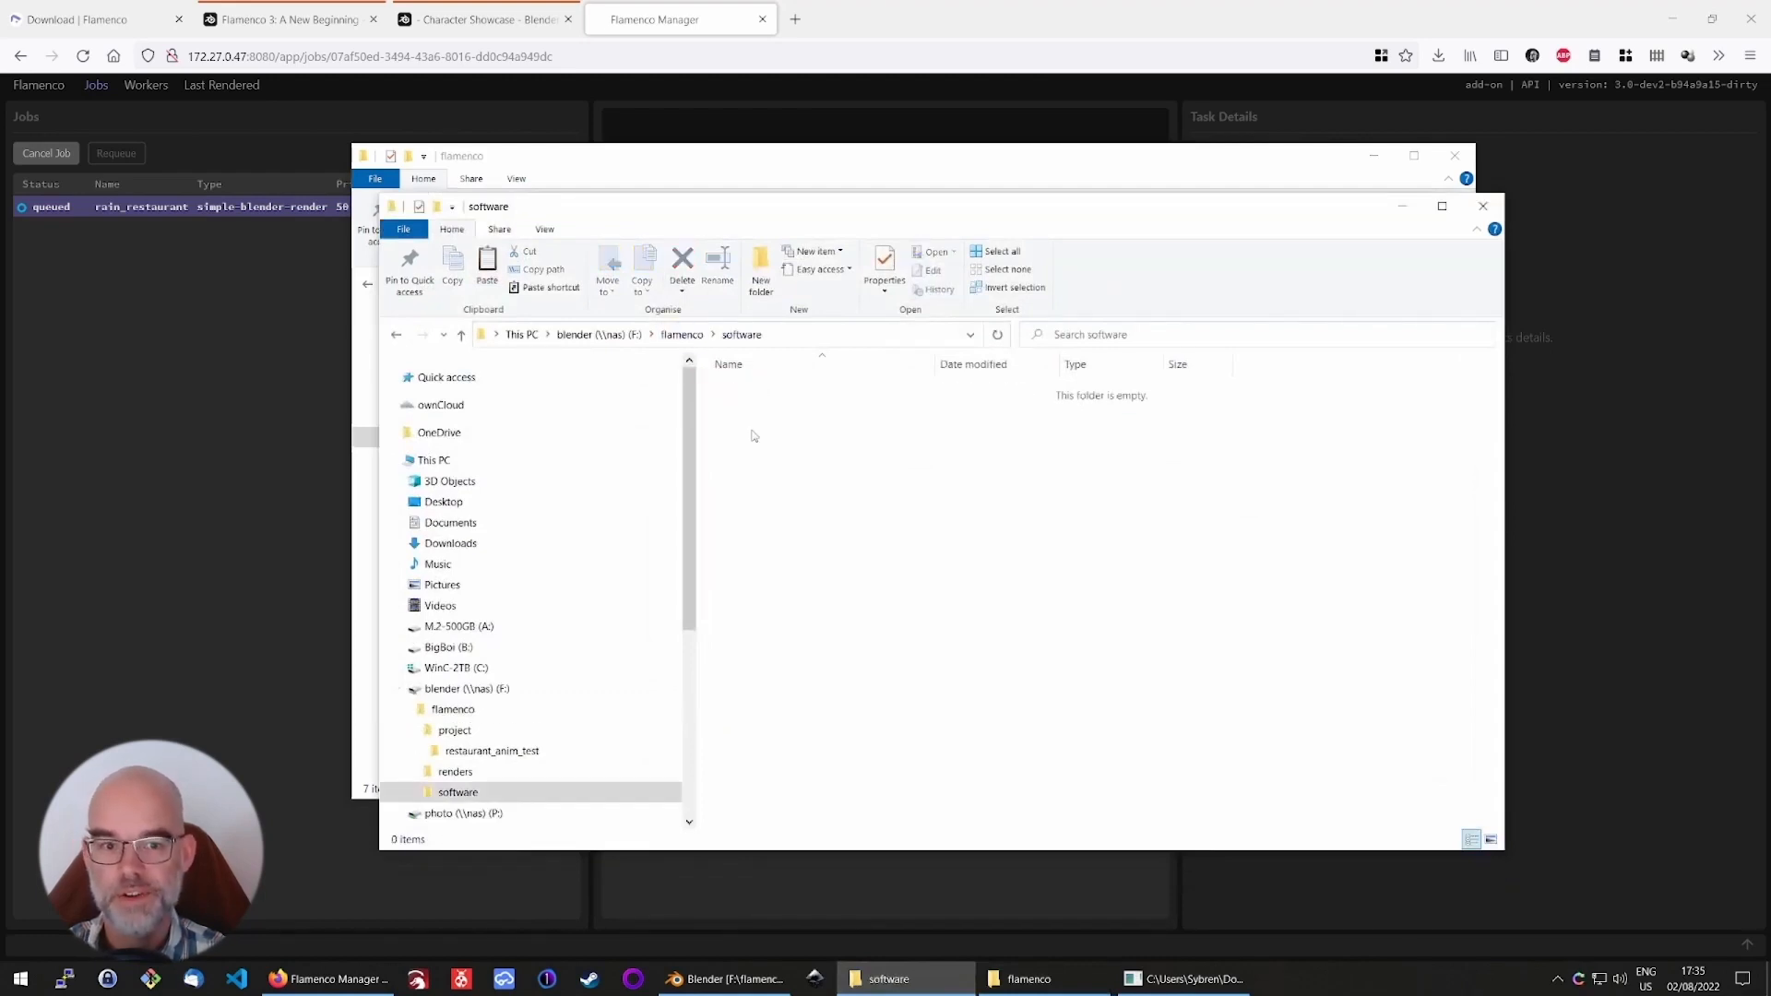
right_click(808, 465)
click(842, 584)
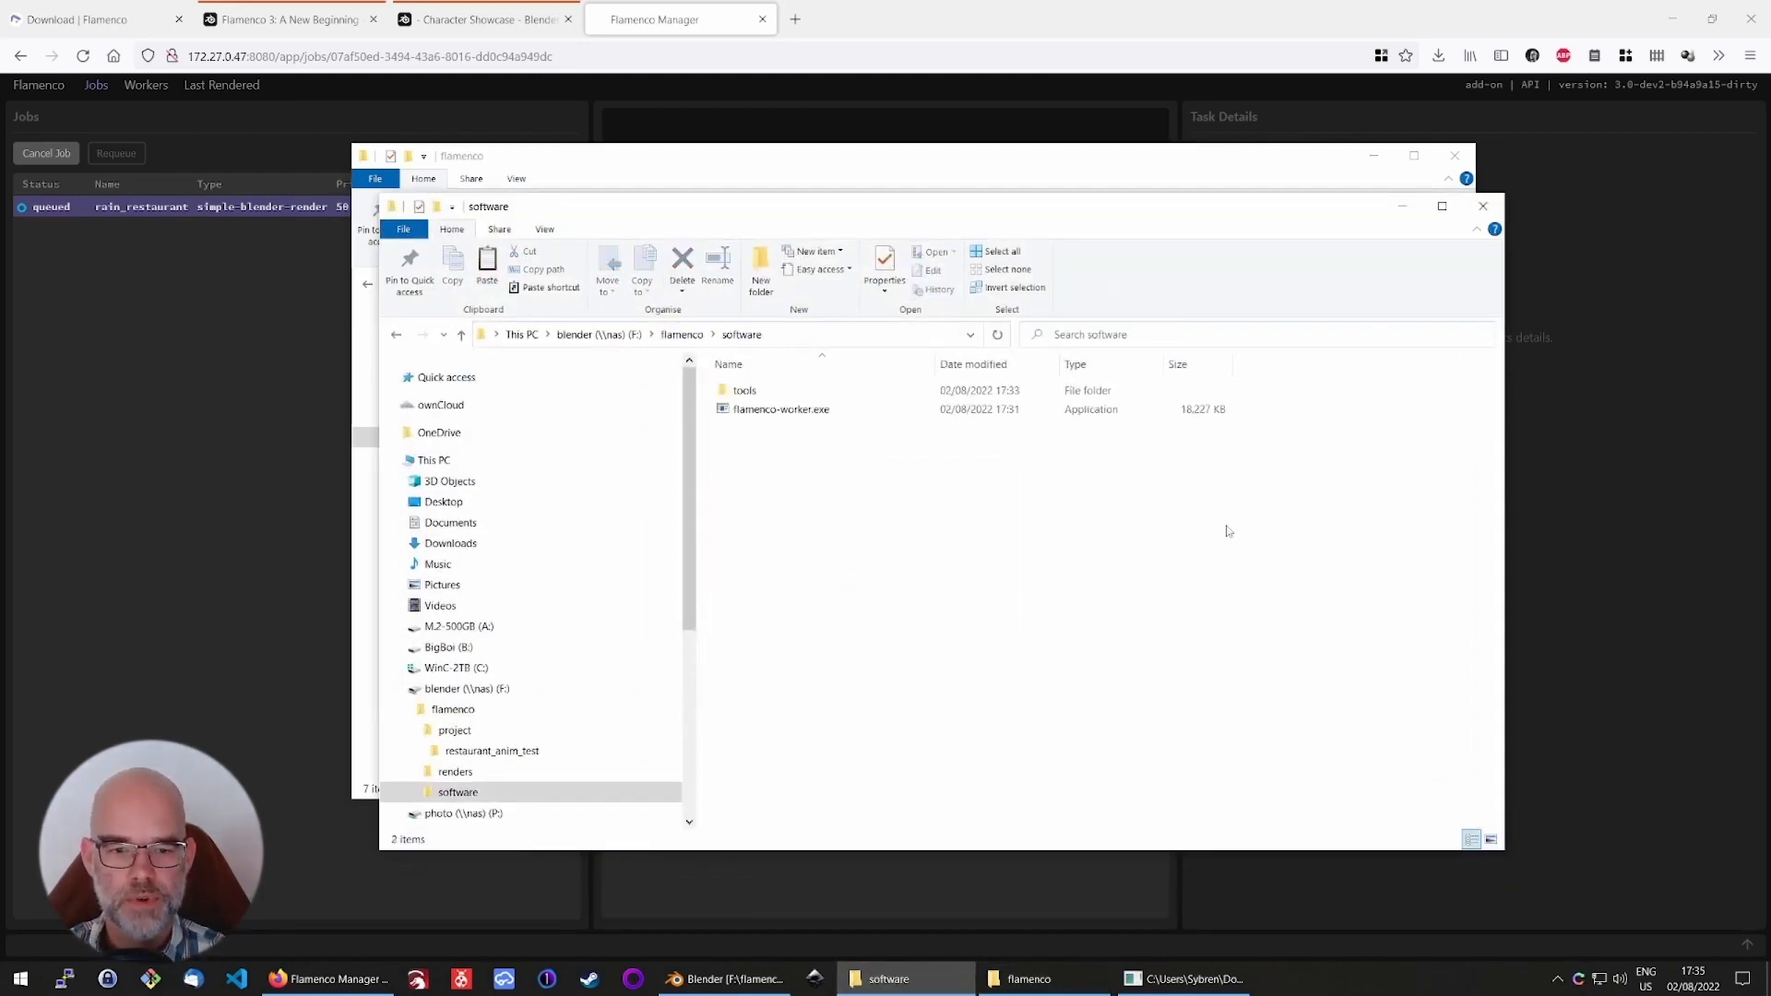
Start flamenco-worker.exe from the shared software folder and allow the unverified program to run
click(798, 410)
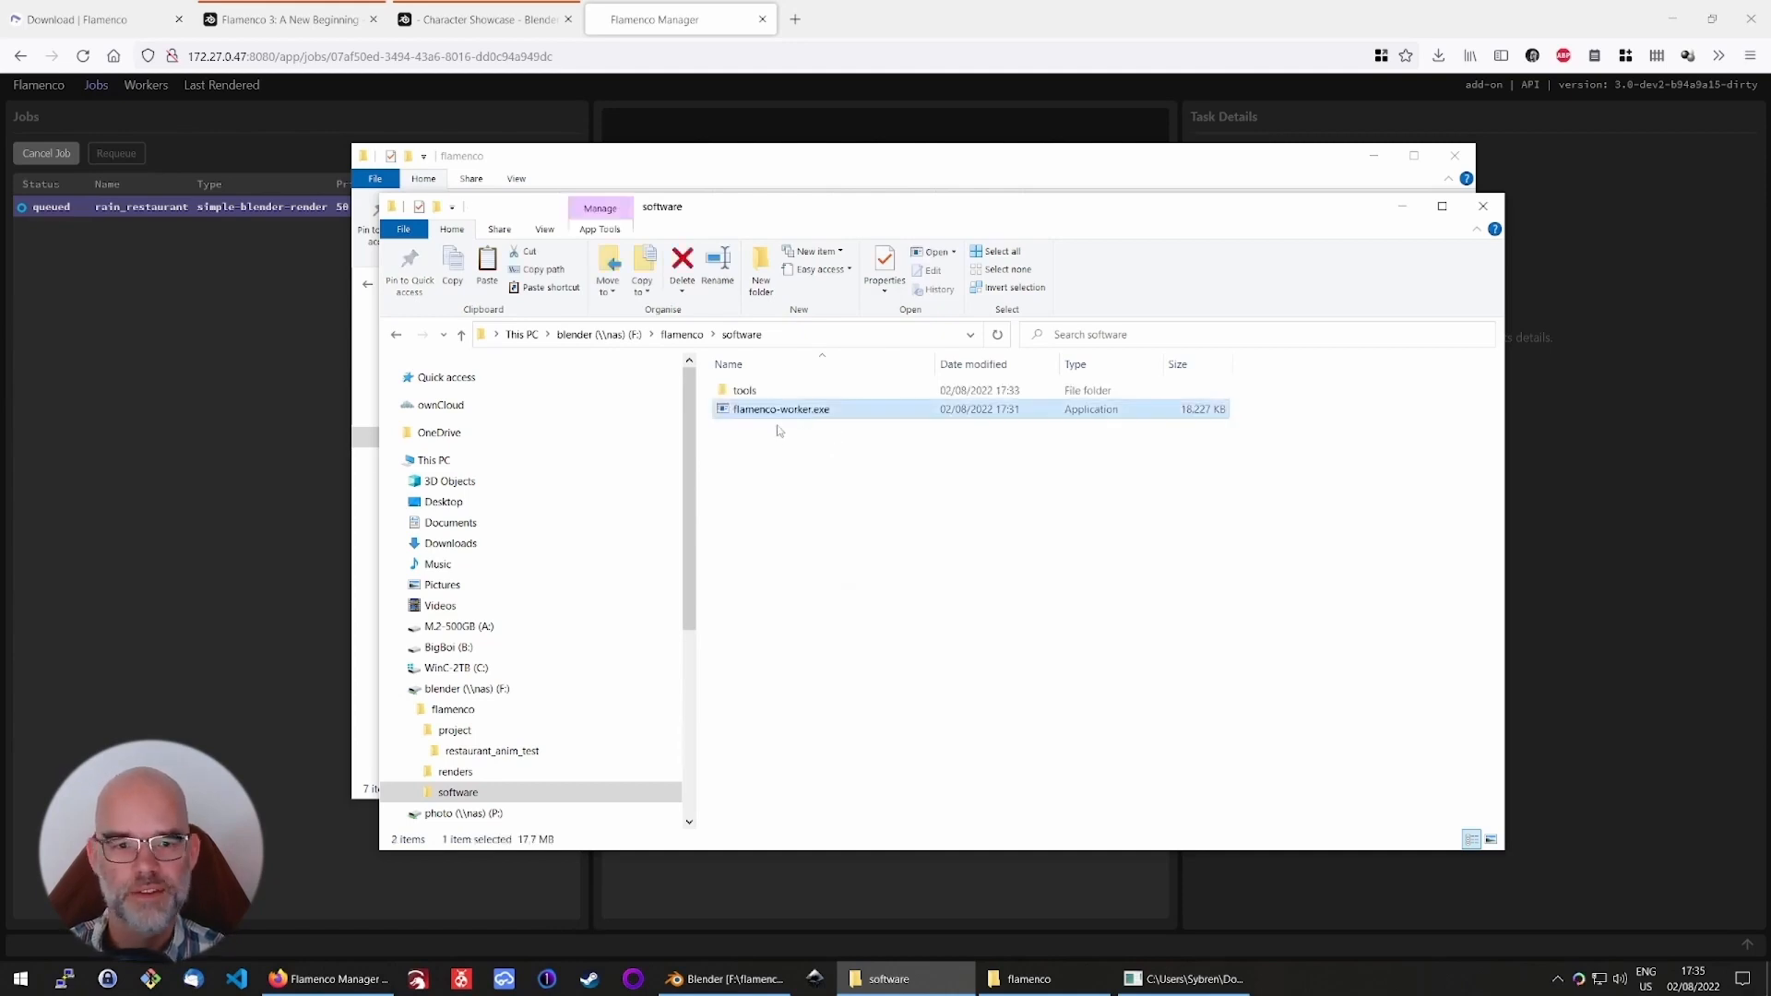
double_click(775, 410)
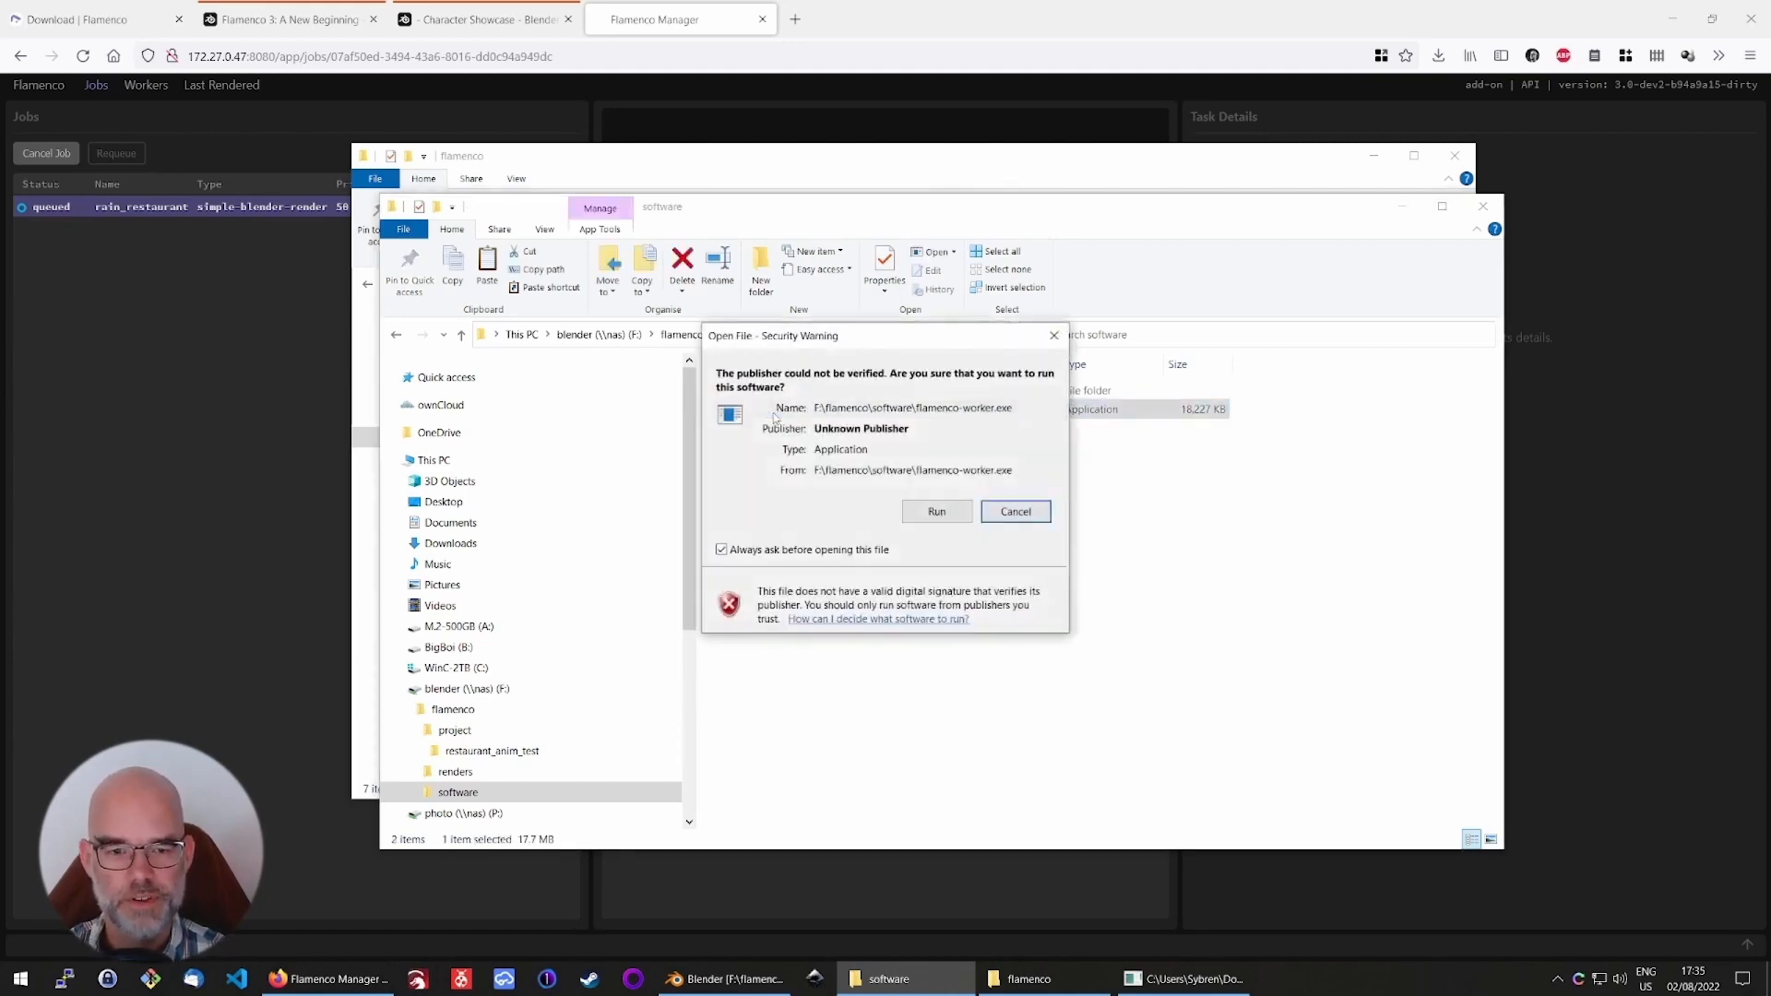
click(904, 512)
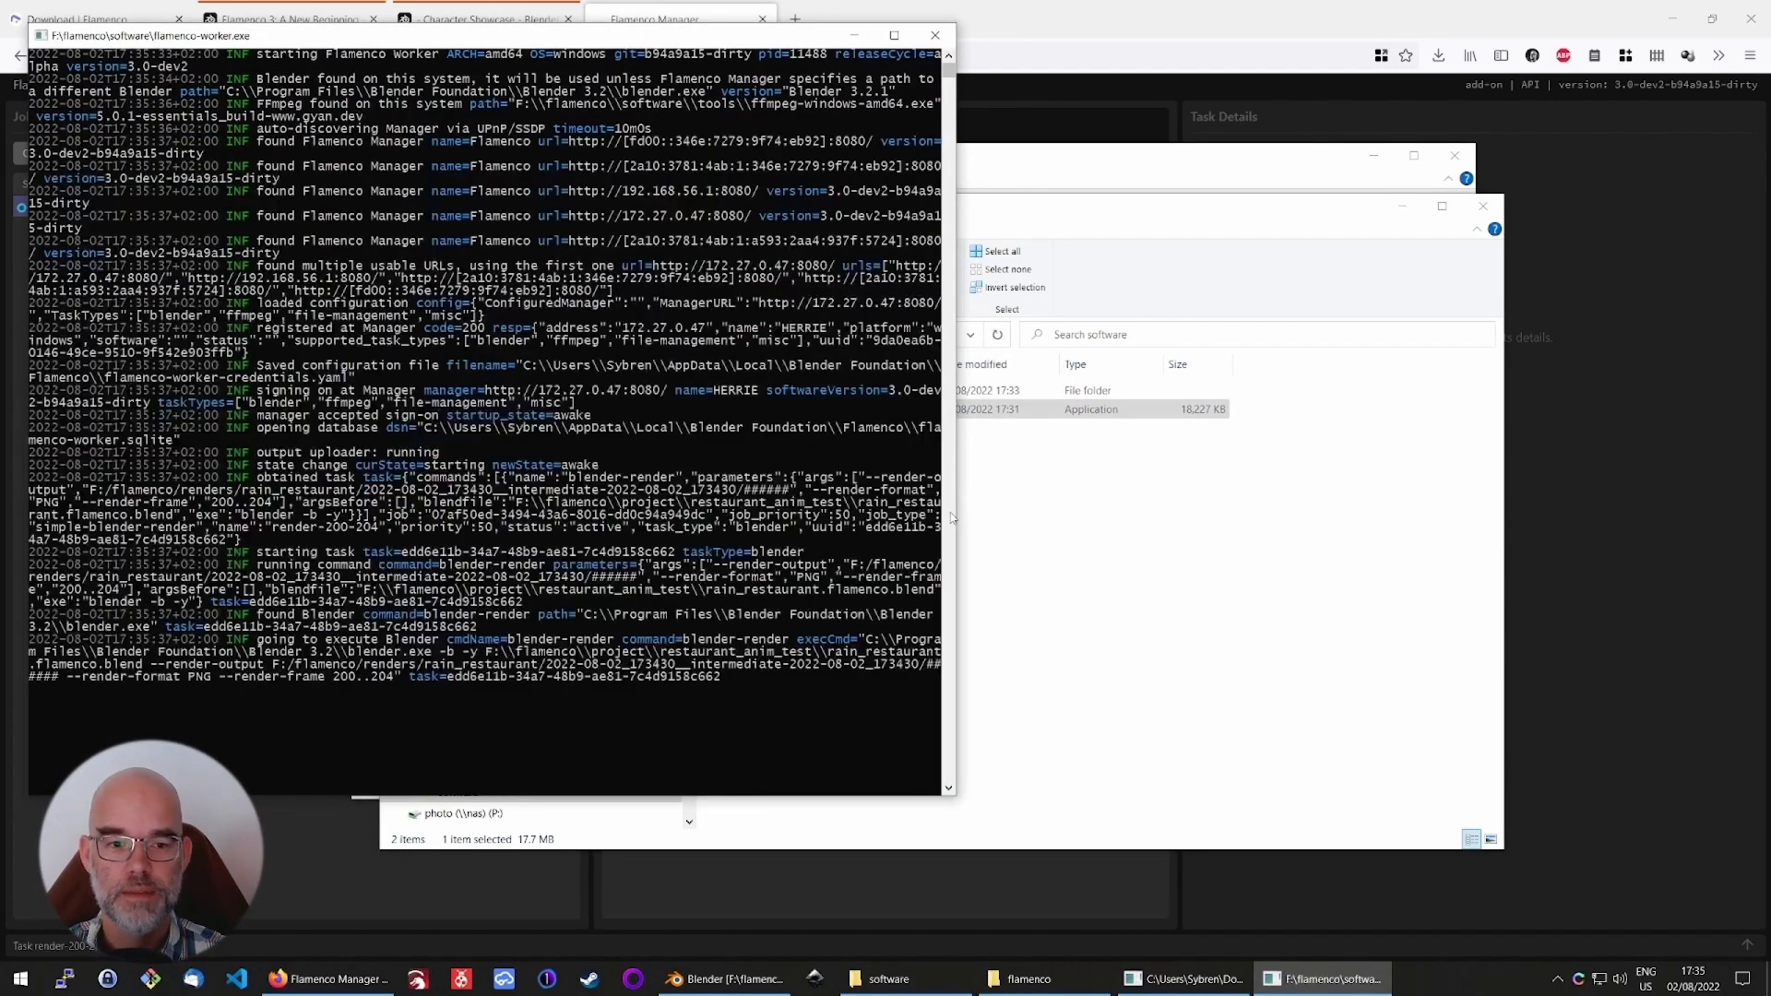
Switch to the Flamenco Manager page in Firefox, check the render-205-209 task's log, and show the preview-video task's details
click(301, 840)
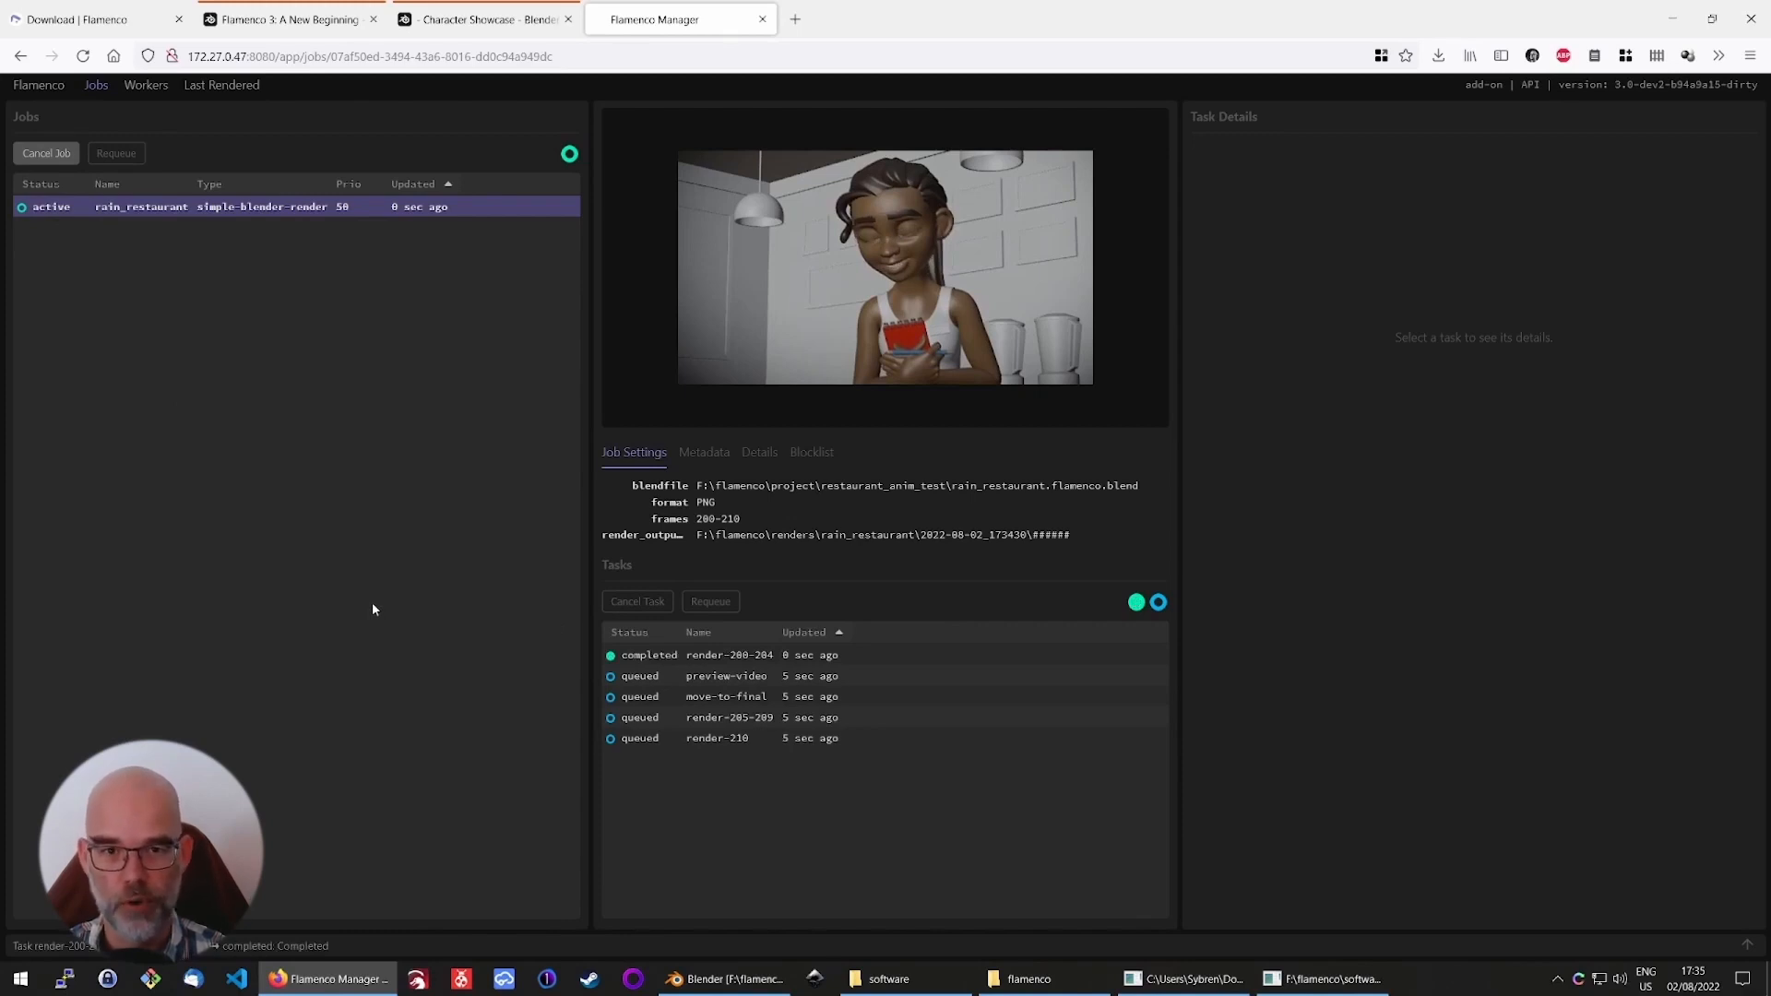
click(646, 676)
click(1232, 482)
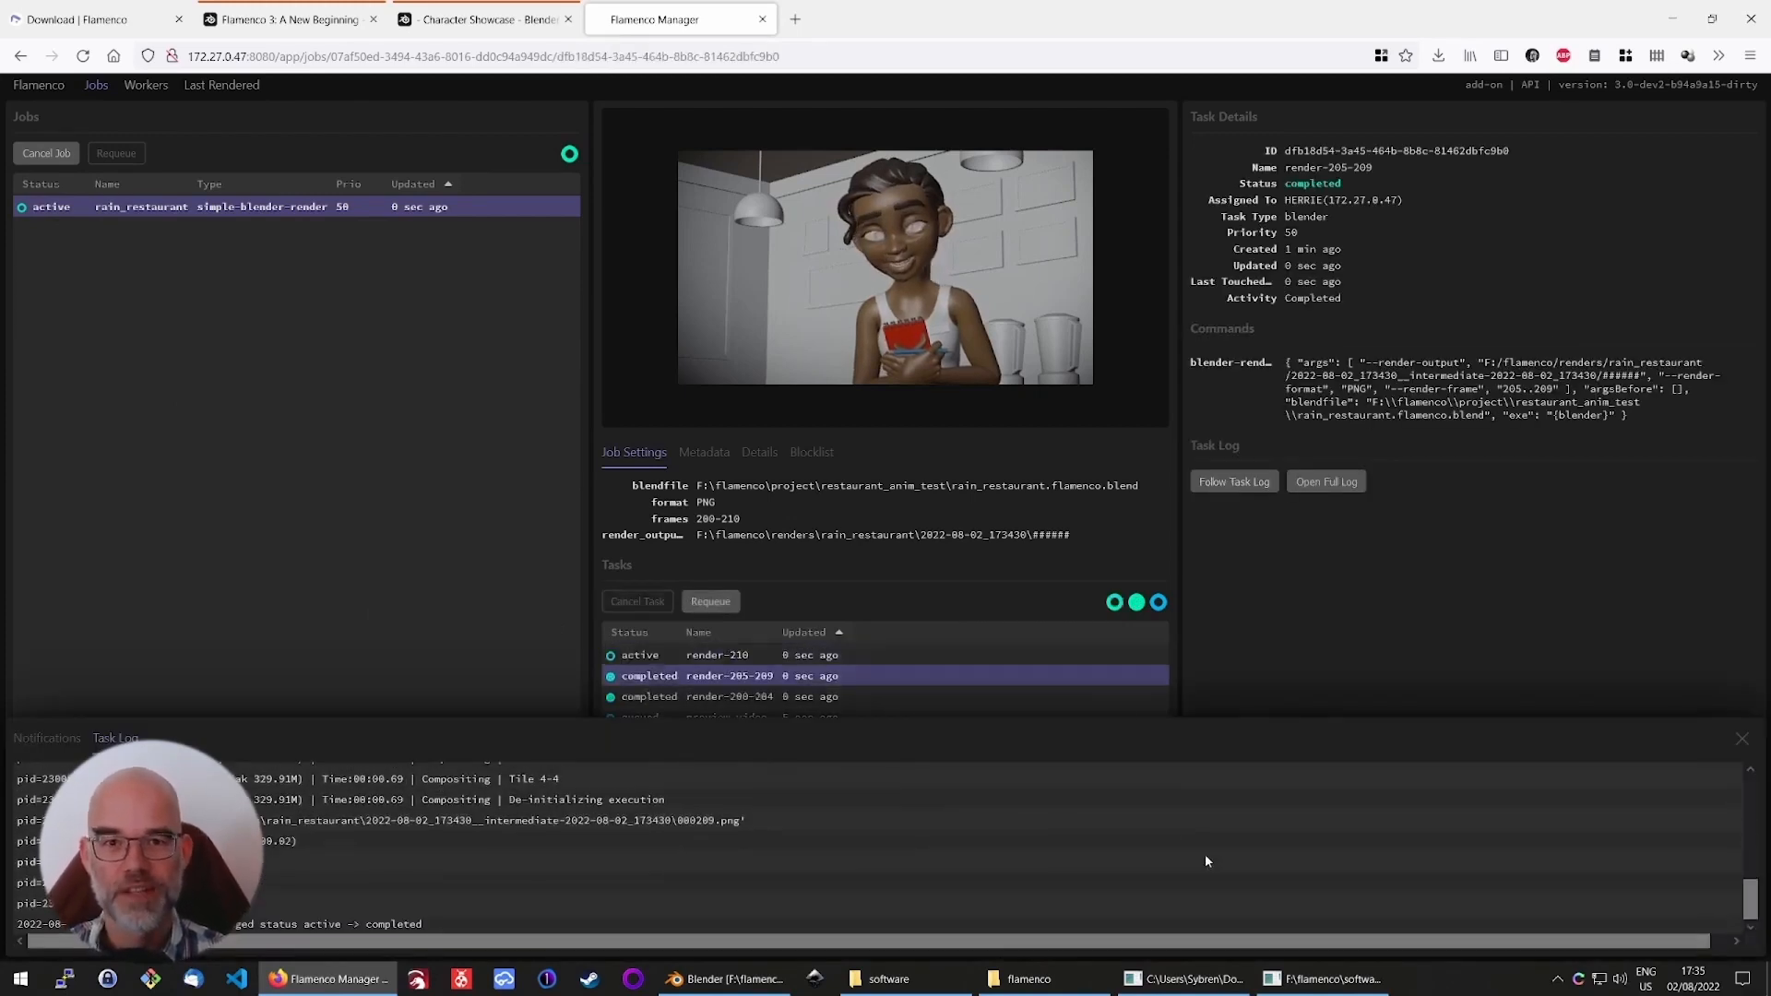
click(1740, 739)
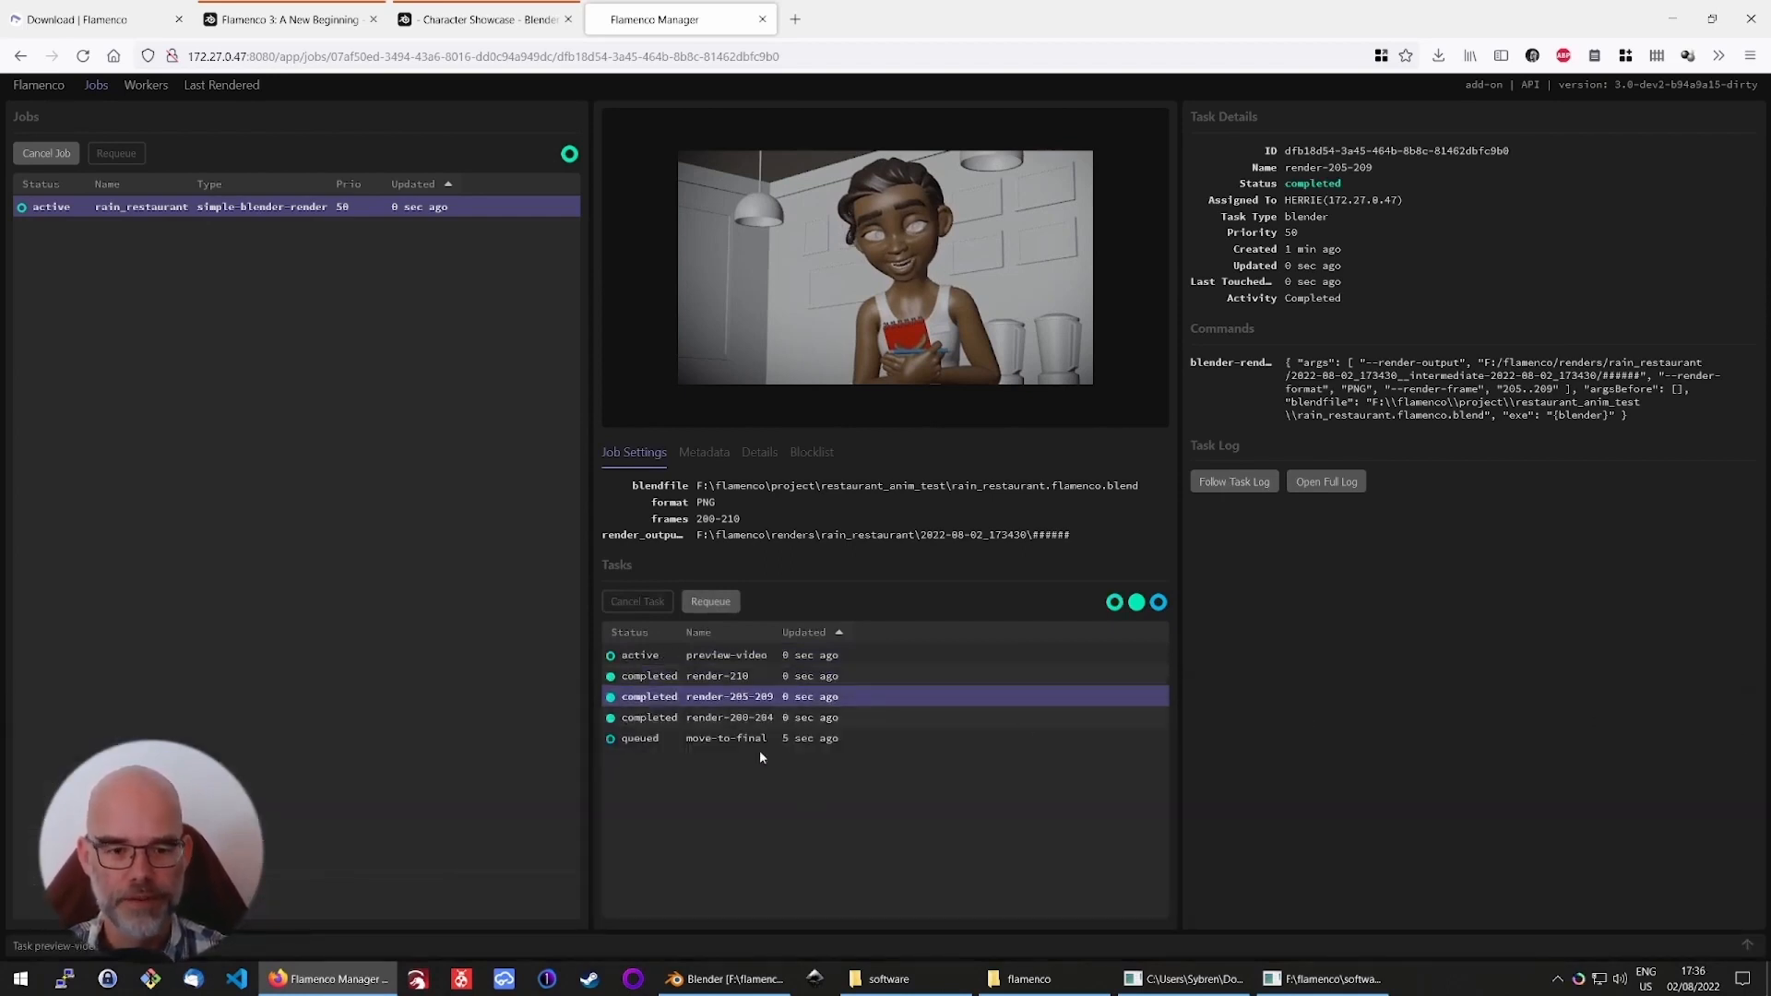
click(734, 656)
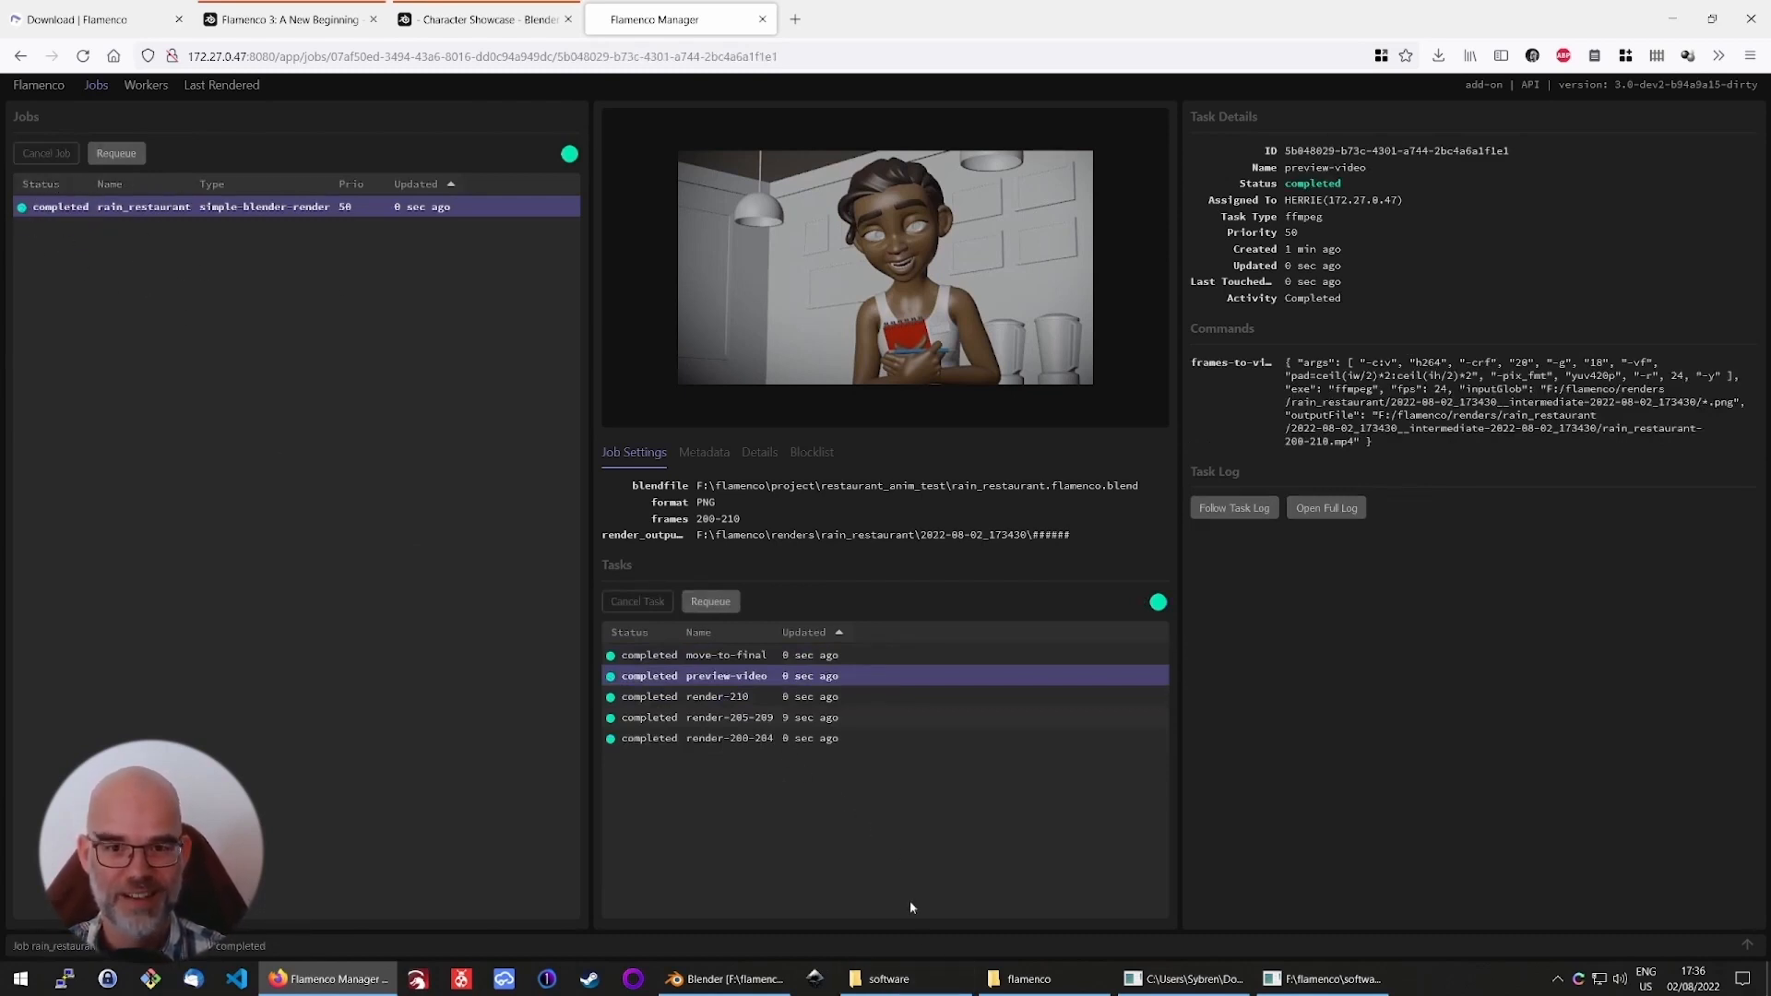
Switch to File Explorer and open the rain_restaurant job's output folder 2022-08-02_173430 inside the shared renders folder
click(888, 979)
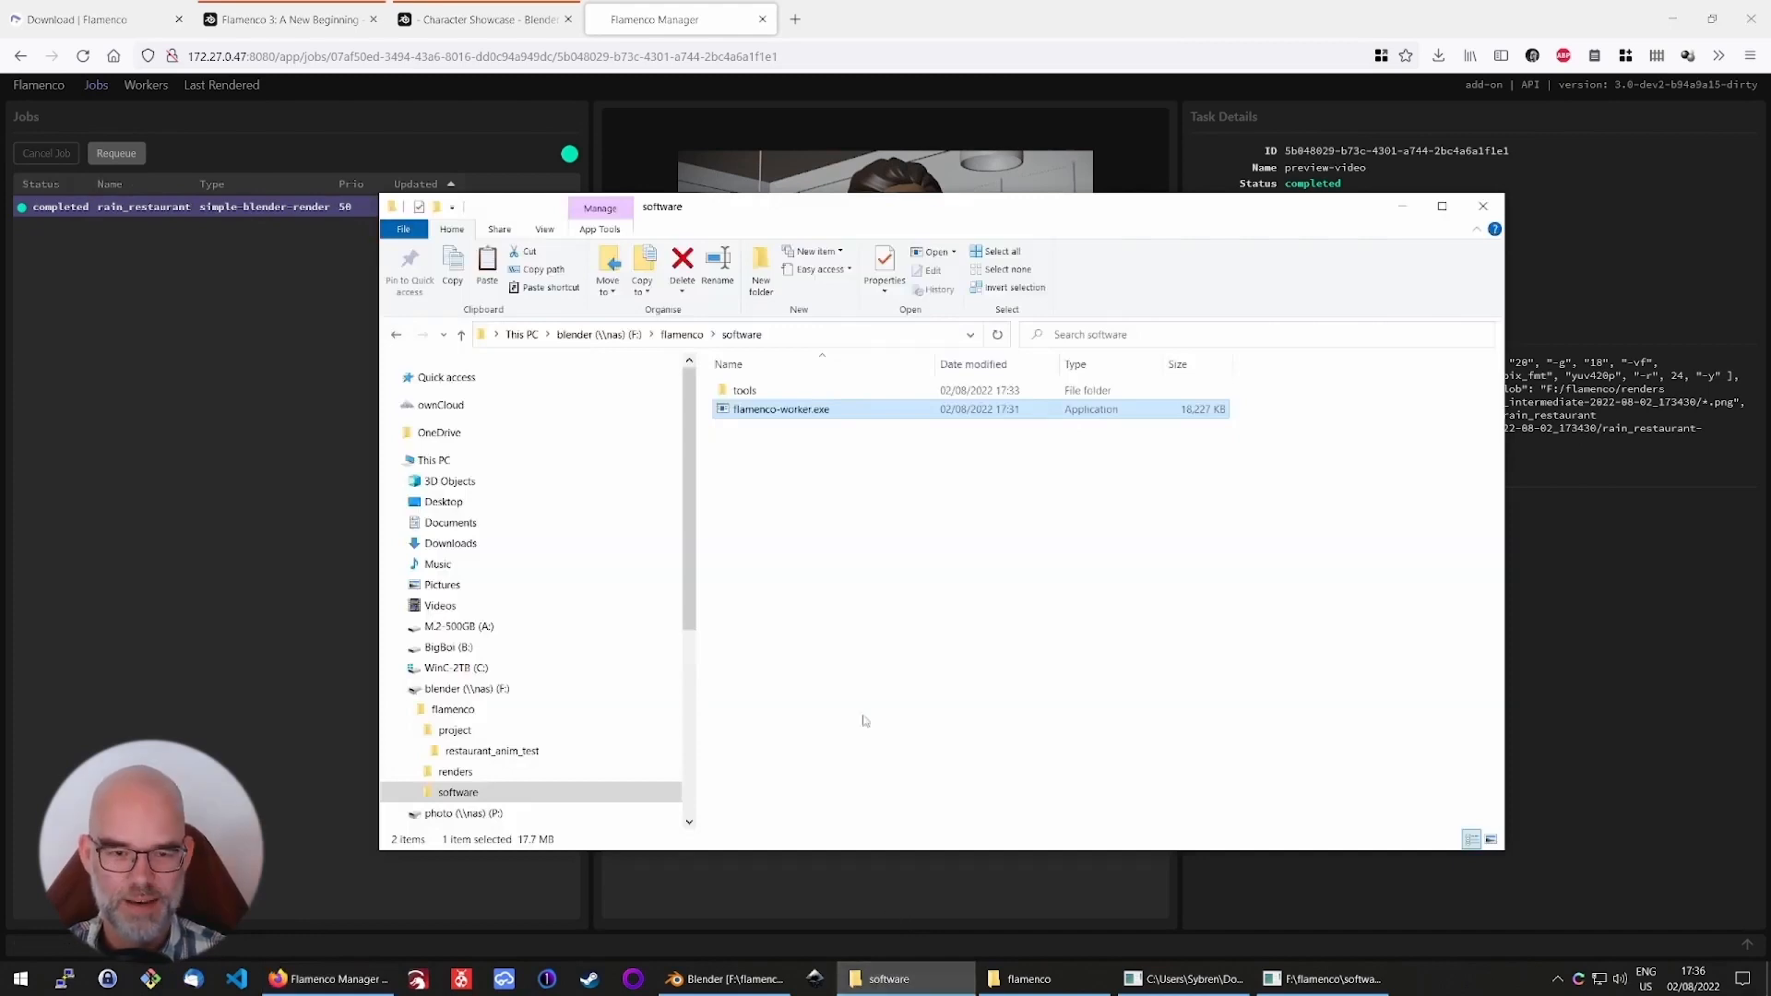
click(682, 334)
double_click(763, 414)
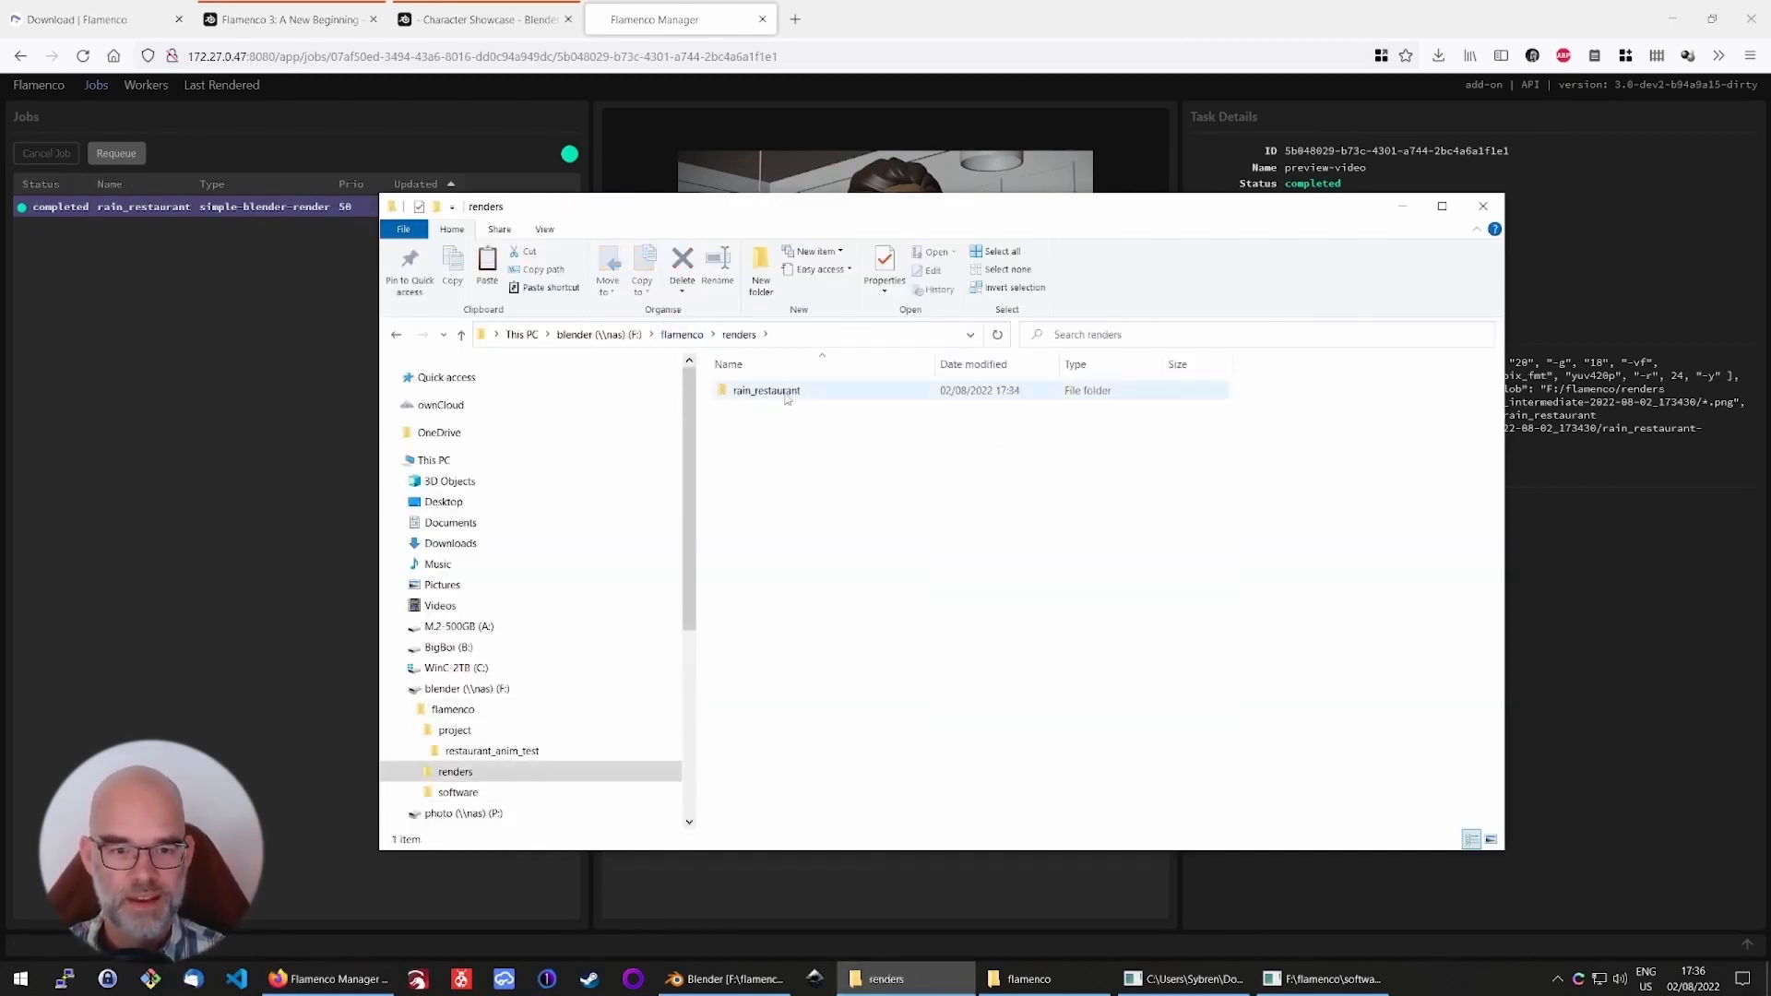
double_click(779, 393)
click(785, 393)
double_click(785, 393)
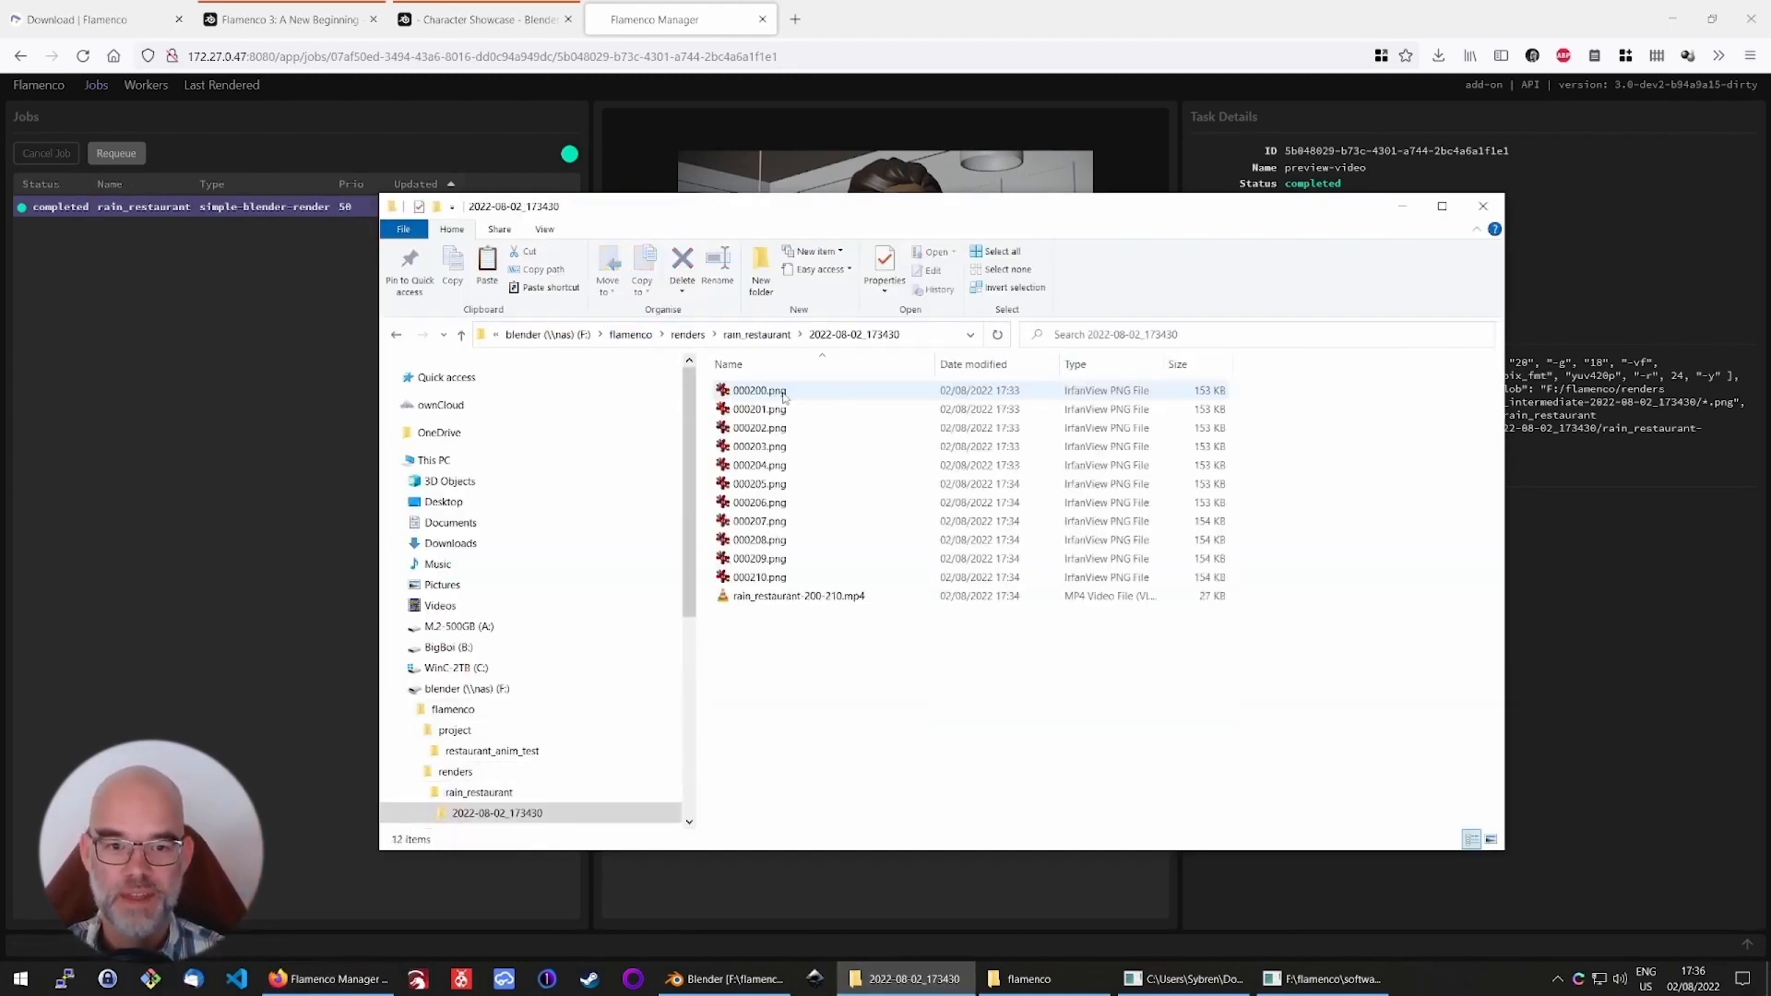
Play the preview video rain_restaurant-200-210.mp4 in VLC, pause it and close the player
double_click(799, 596)
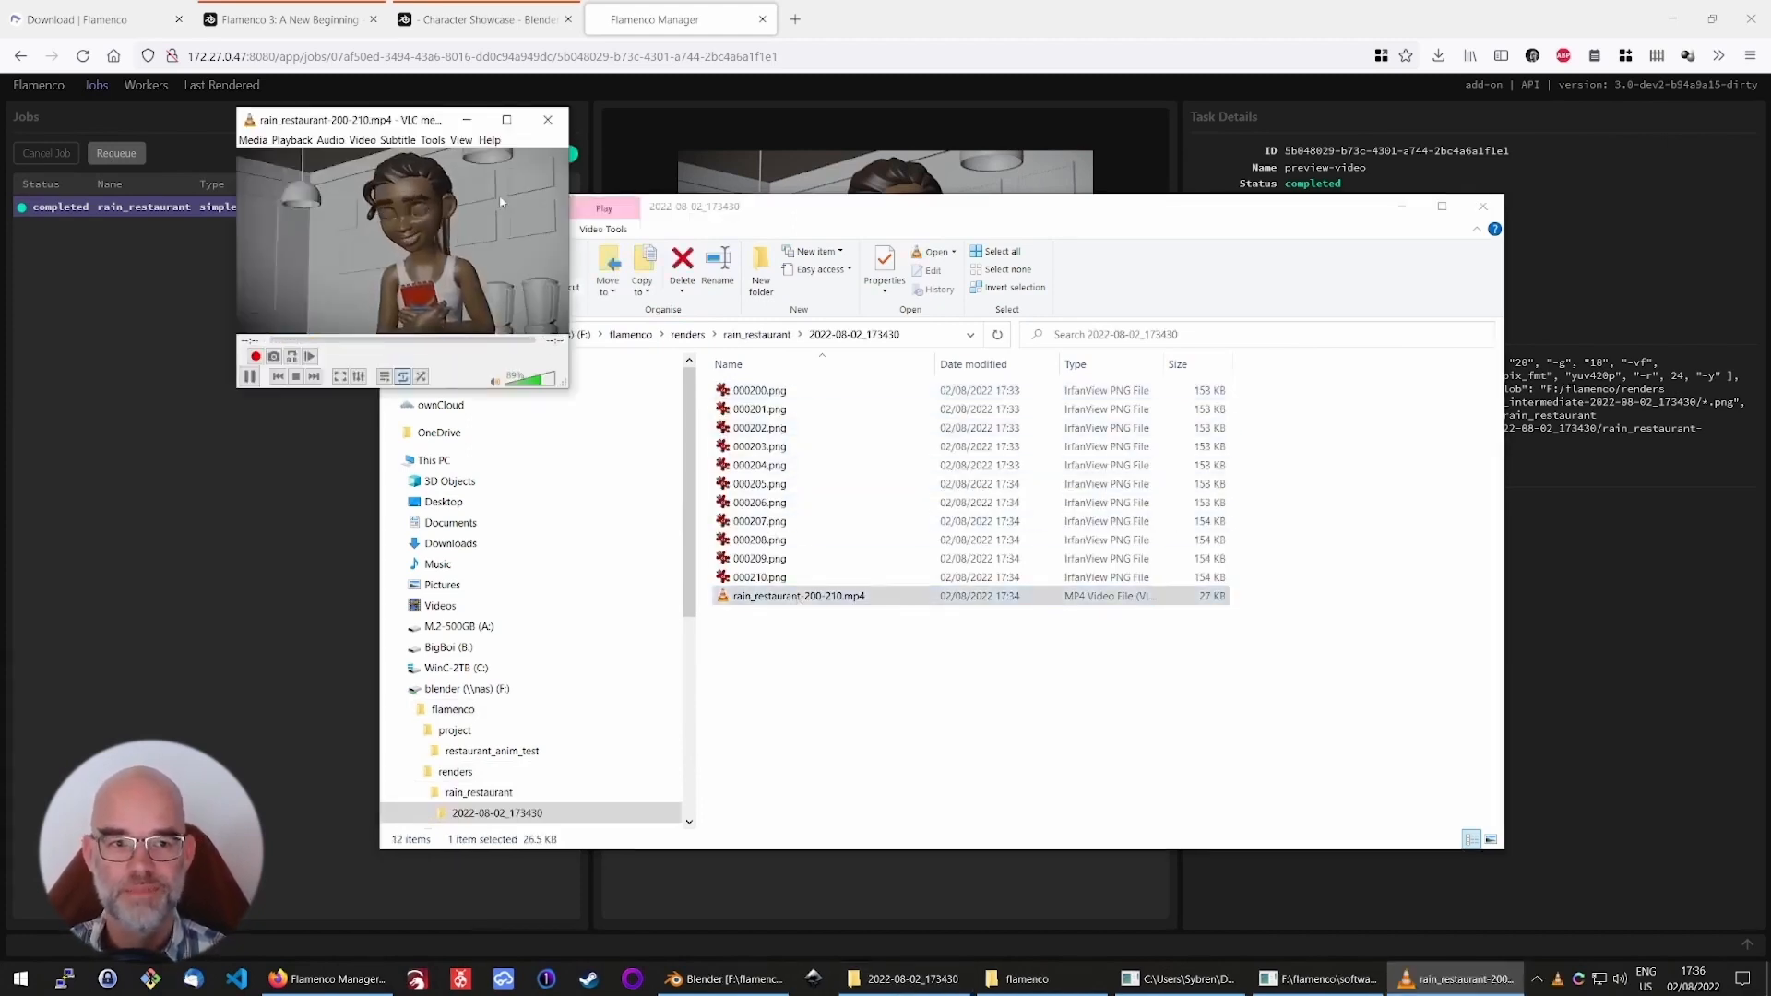
key(space)
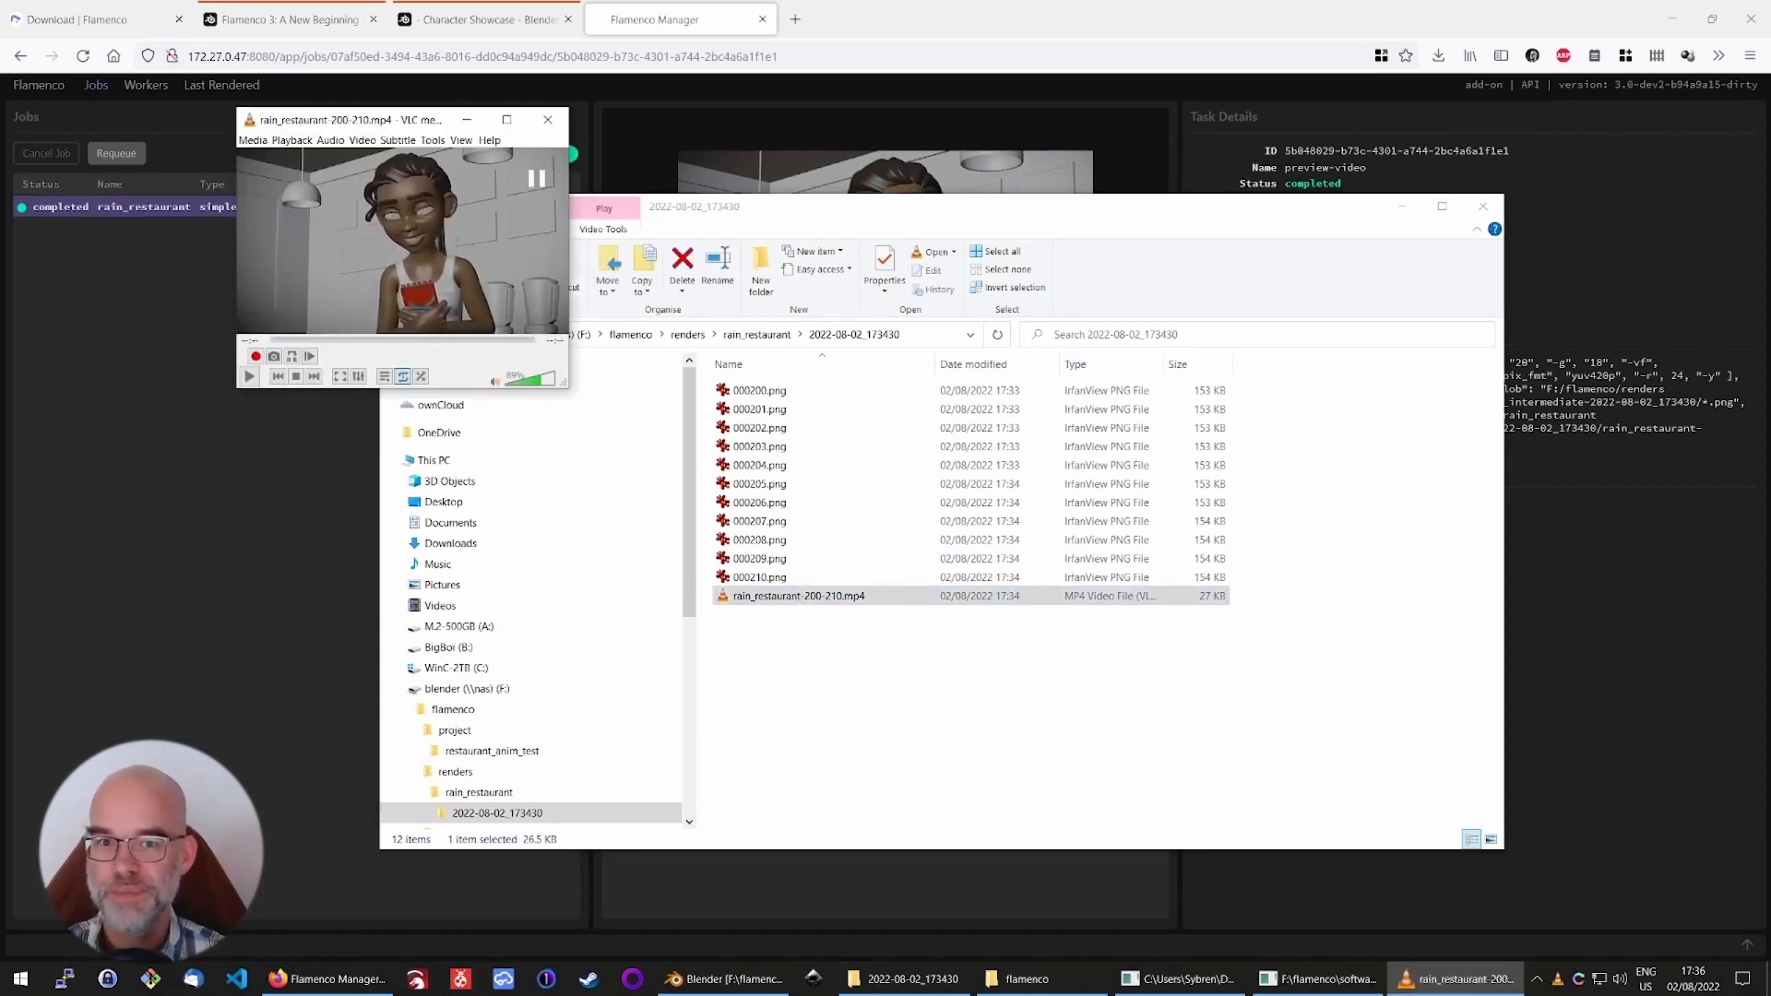
click(548, 119)
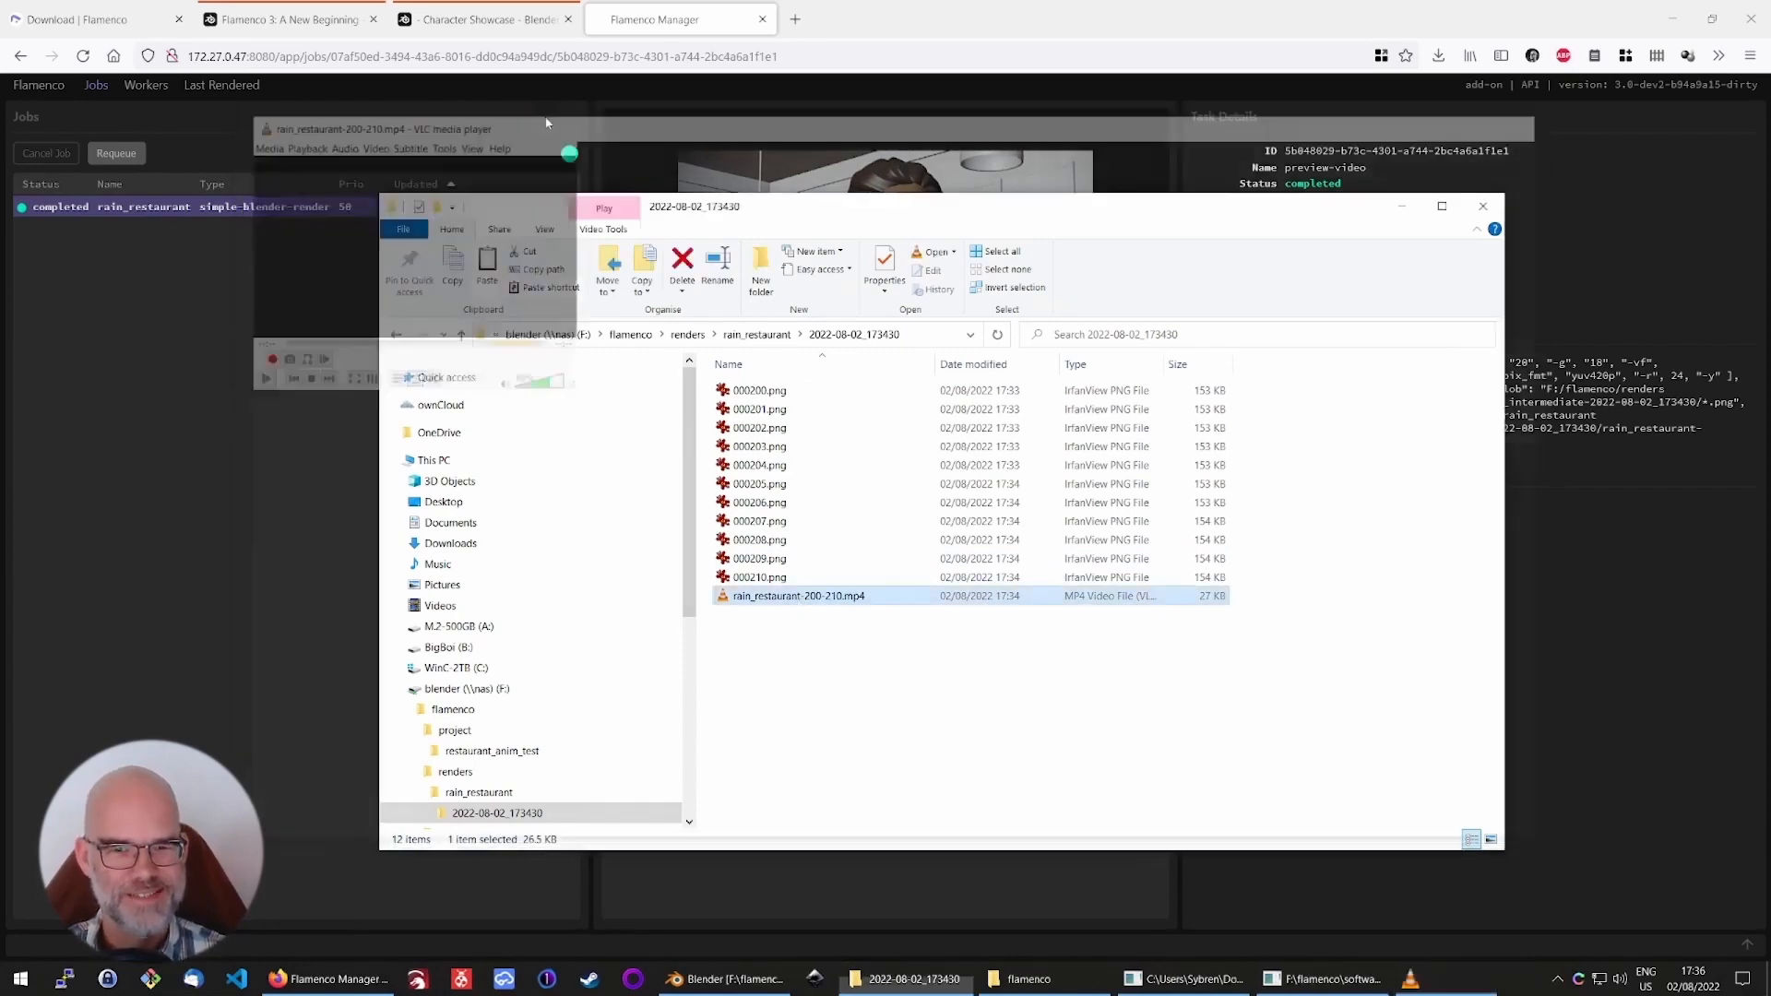